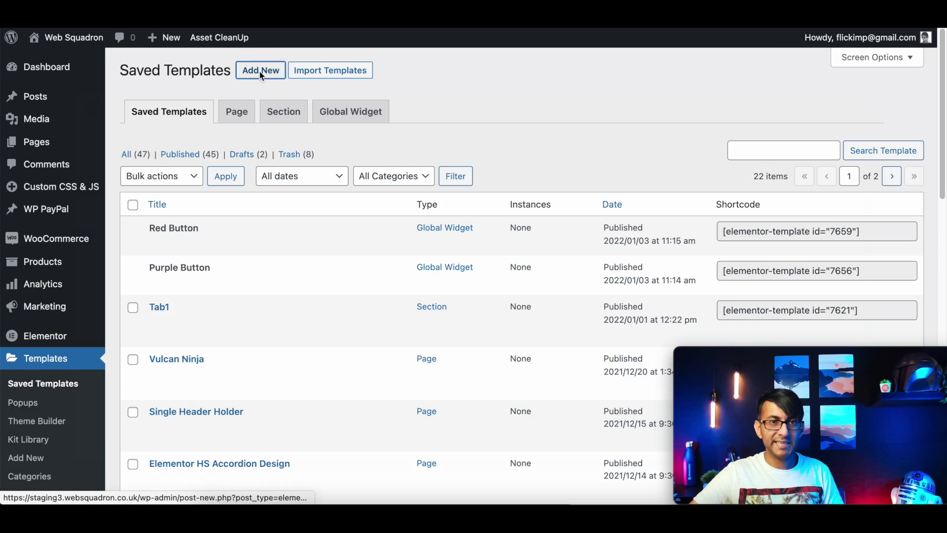
# Step: Create a new saved template of type Popup named CoolPopup
pyautogui.click(261, 70)
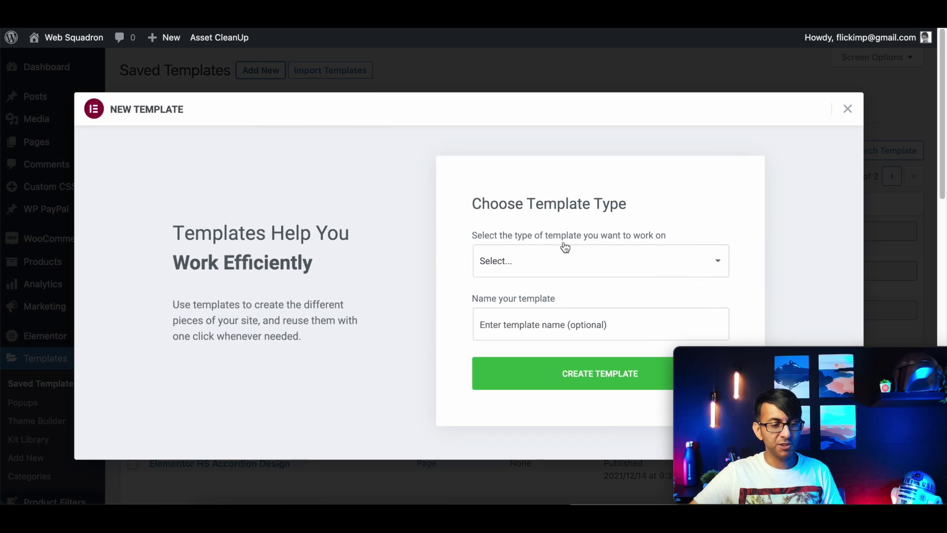
pyautogui.click(557, 259)
pyautogui.click(548, 327)
pyautogui.click(528, 333)
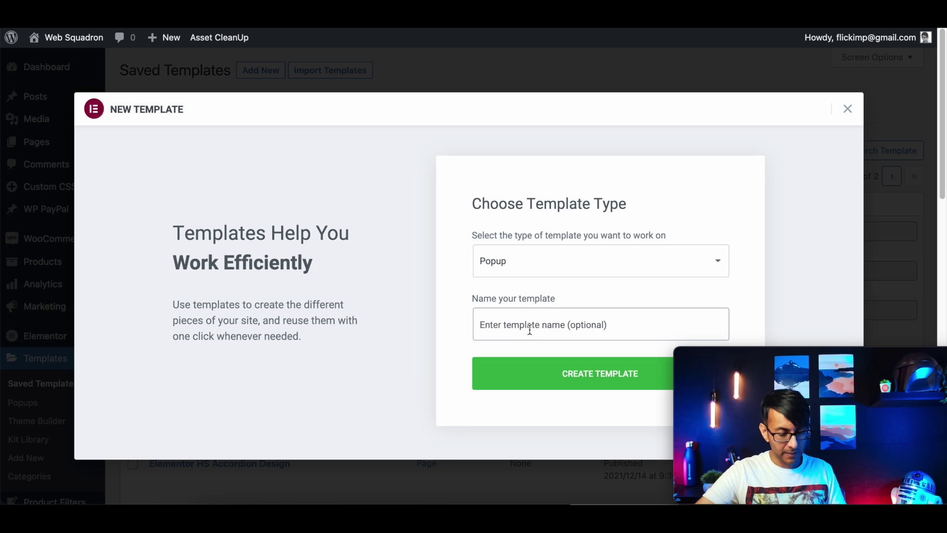
pyautogui.write('CoolPopup')
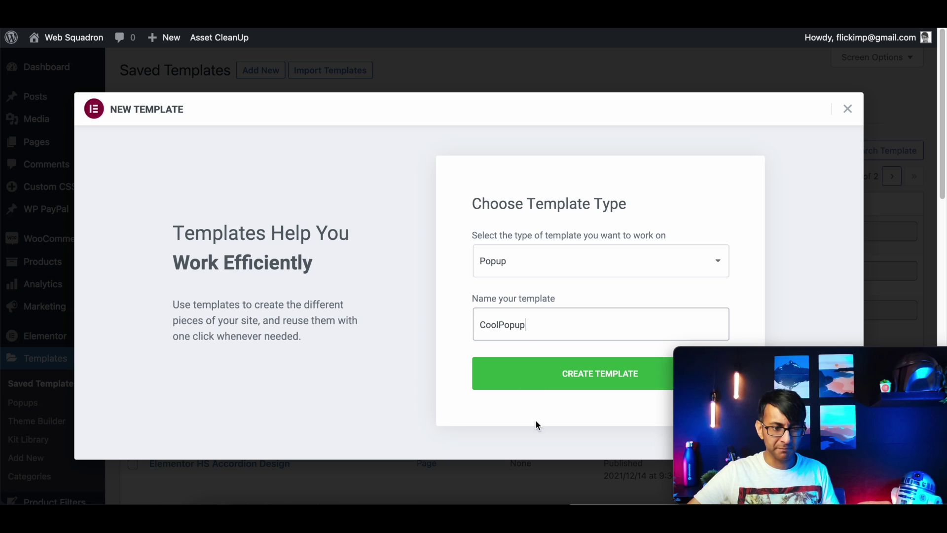
pyautogui.click(568, 374)
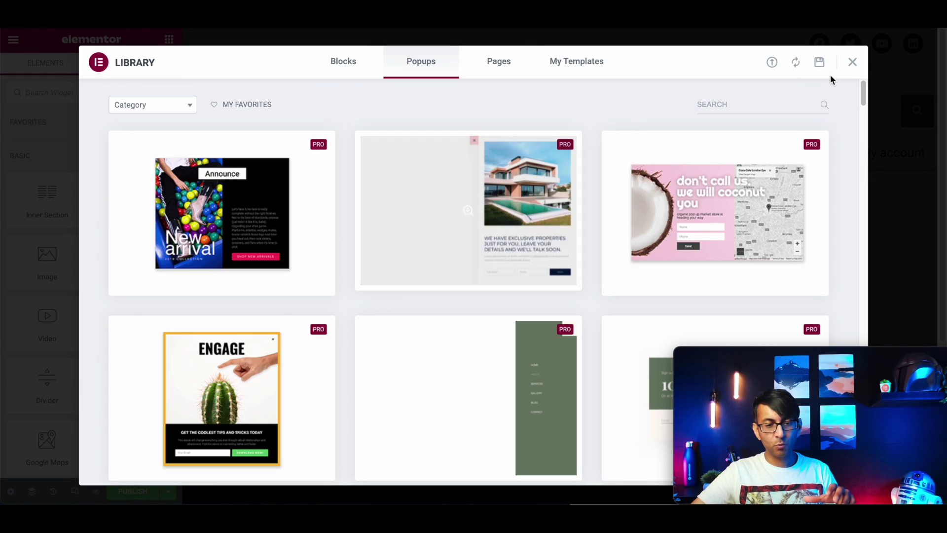
# Step: Dismiss the template library and add a section with four equal columns to the popup
pyautogui.click(852, 62)
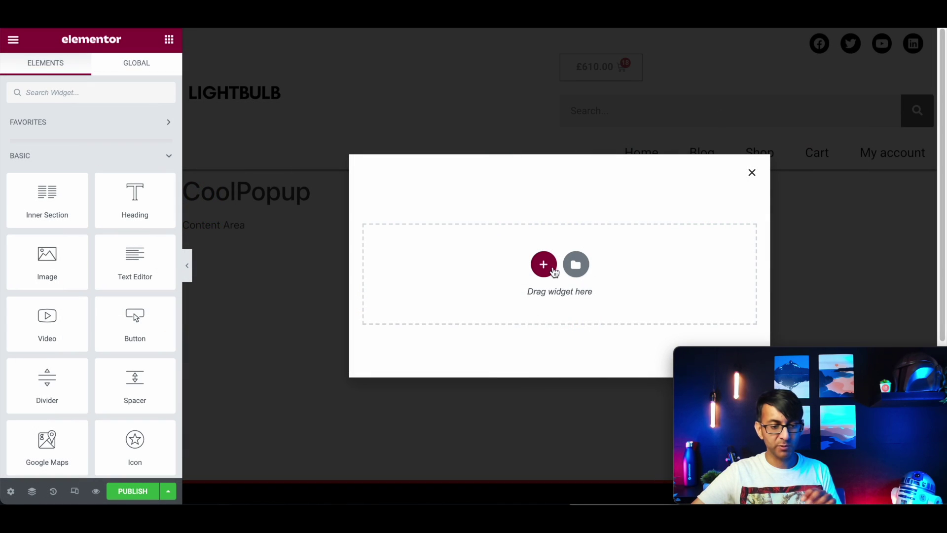
pyautogui.click(544, 265)
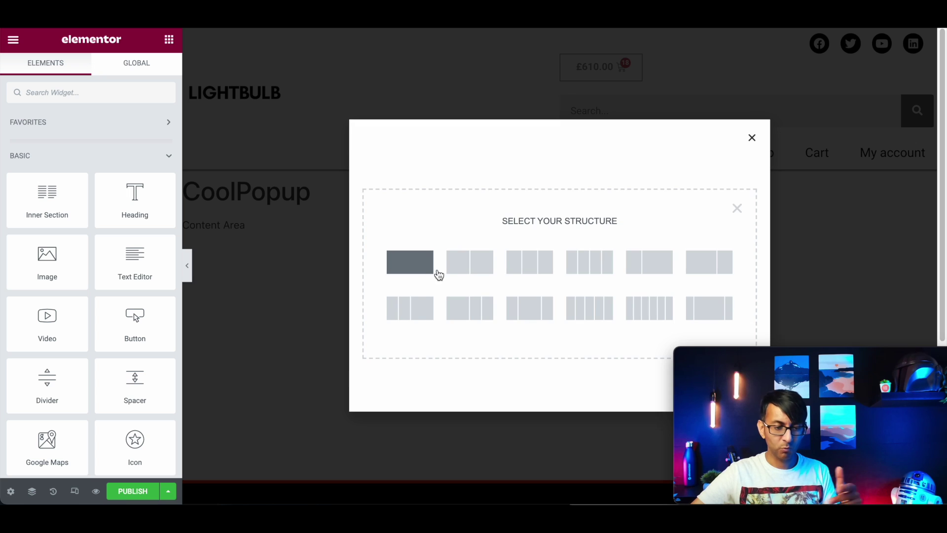
pyautogui.click(576, 267)
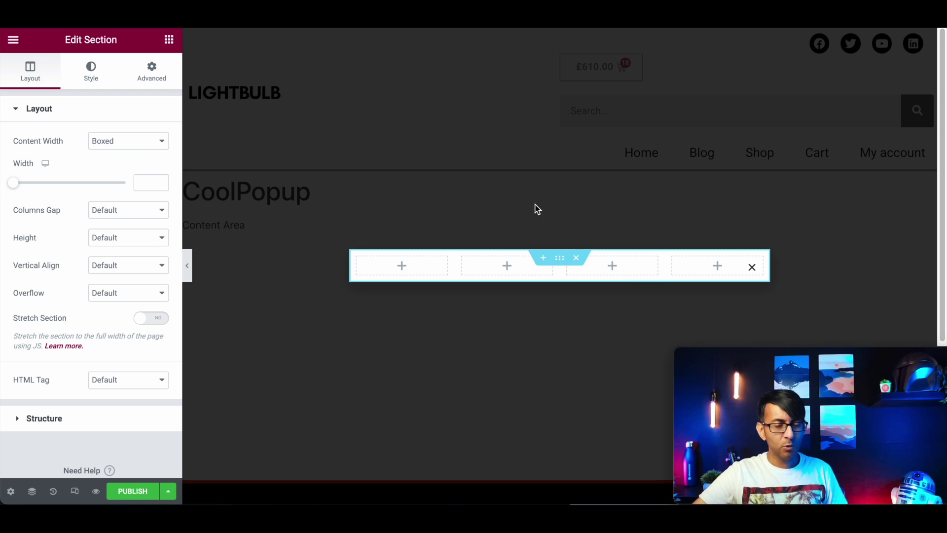
# Step: Set the section's content width to Full Width and its columns gap to No Gap
pyautogui.click(129, 143)
pyautogui.click(125, 166)
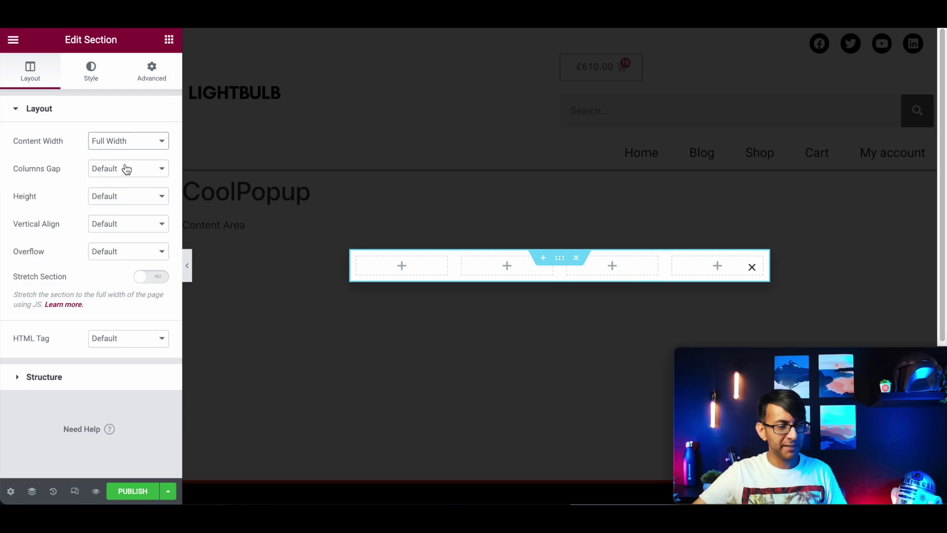
pyautogui.click(118, 170)
pyautogui.click(119, 196)
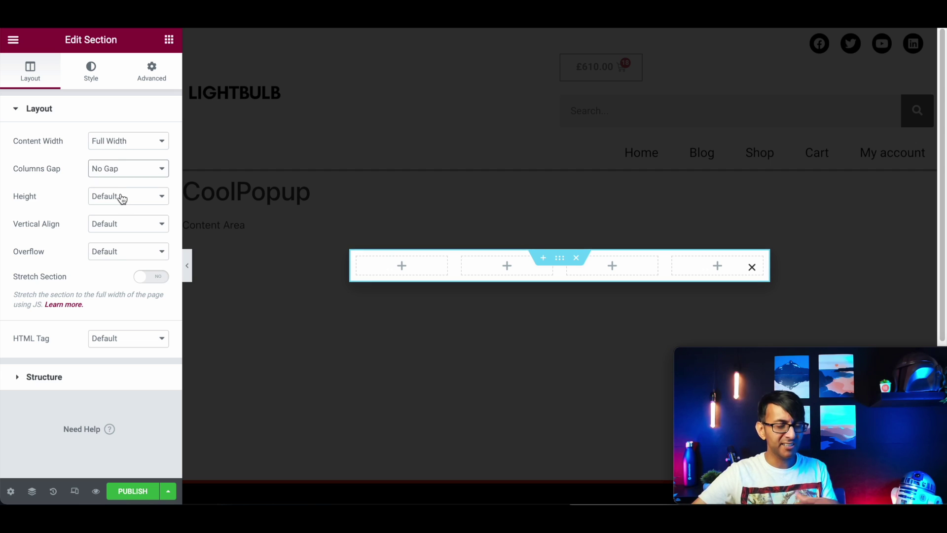
# Step: Give the section a minimum height of 100 VH
pyautogui.click(122, 200)
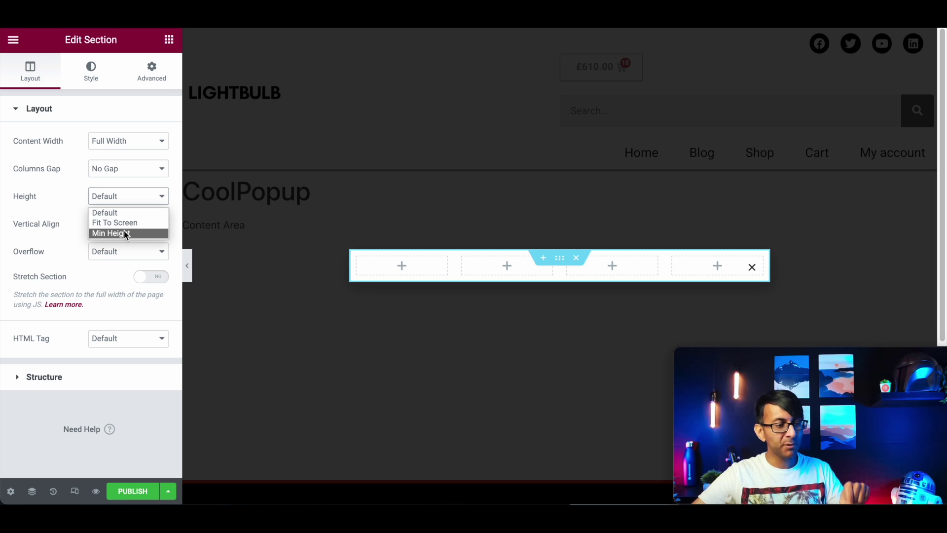
pyautogui.click(126, 234)
pyautogui.click(150, 220)
pyautogui.click(114, 234)
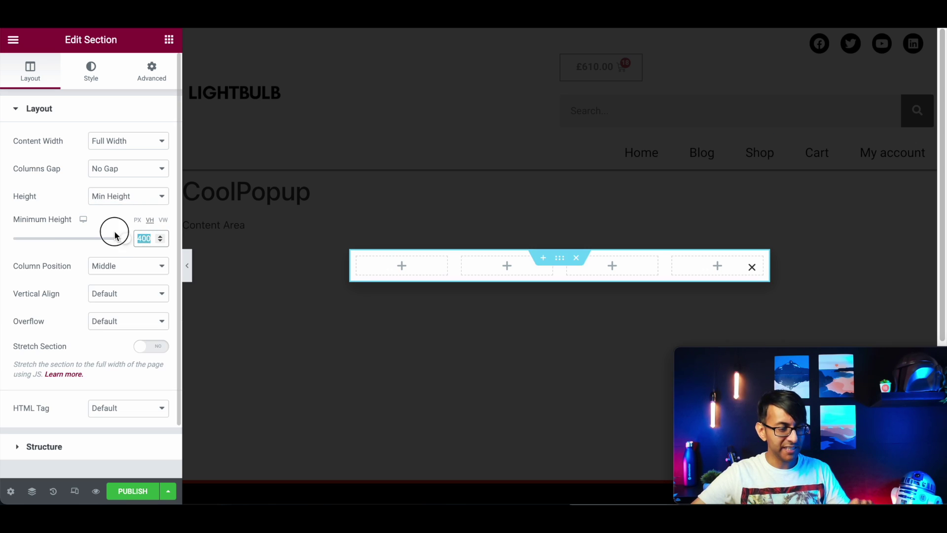
pyautogui.write('100')
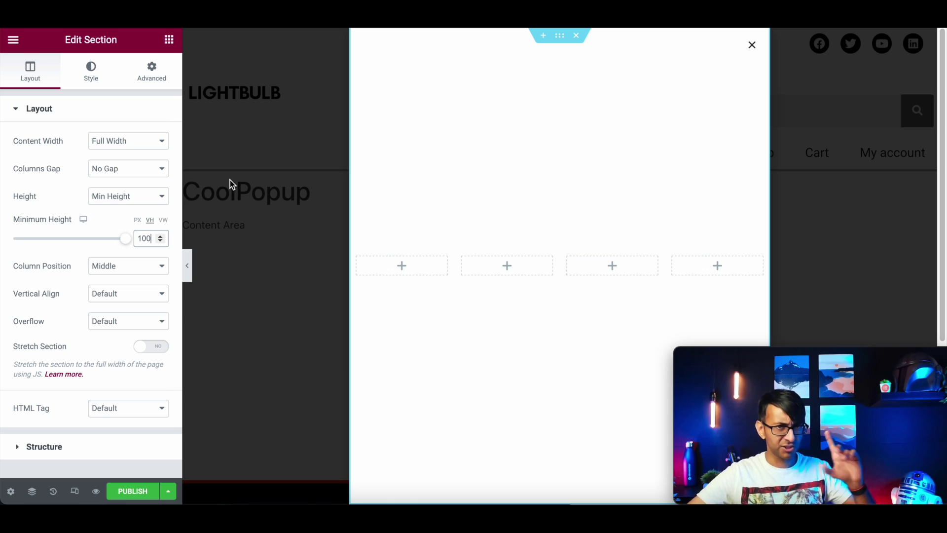
# Step: In the popup settings, set the popup width to 100 VW and hide the overlay
pyautogui.click(10, 492)
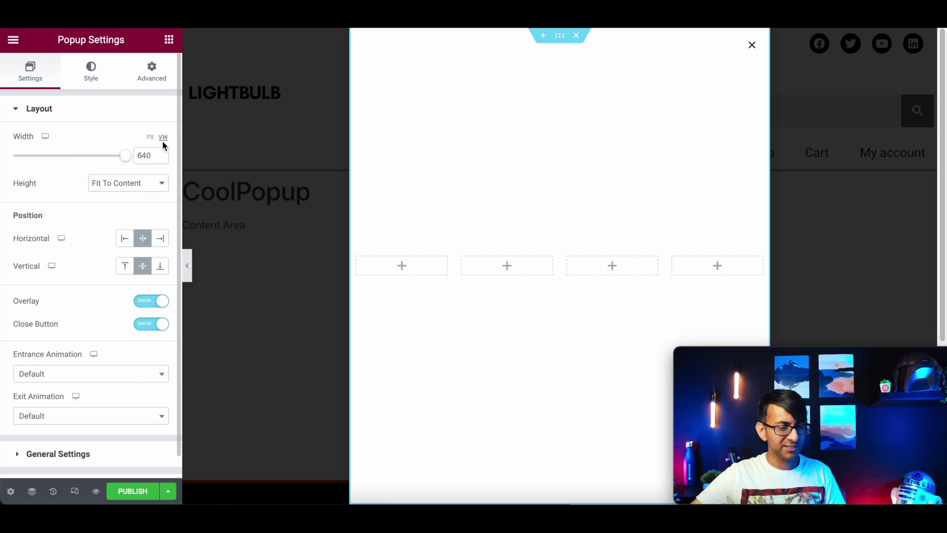
pyautogui.write('100')
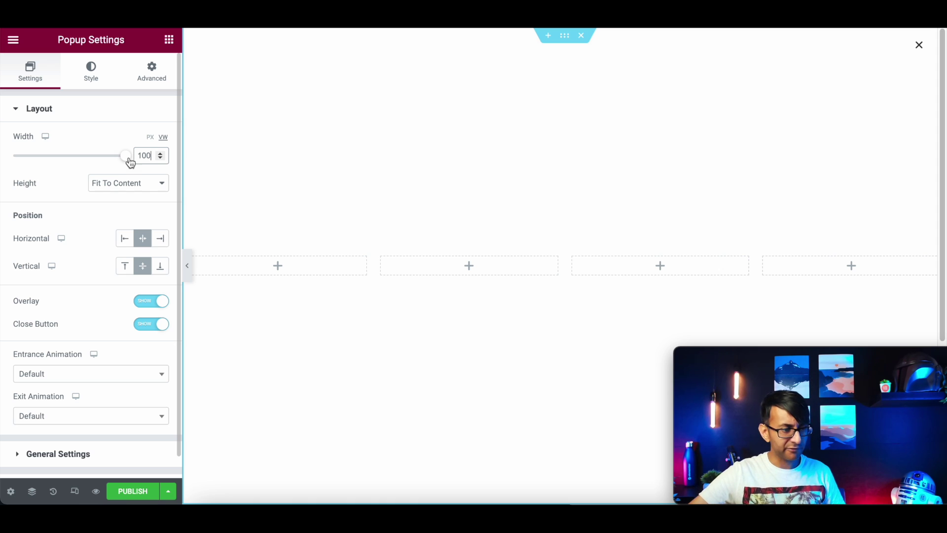
pyautogui.click(149, 302)
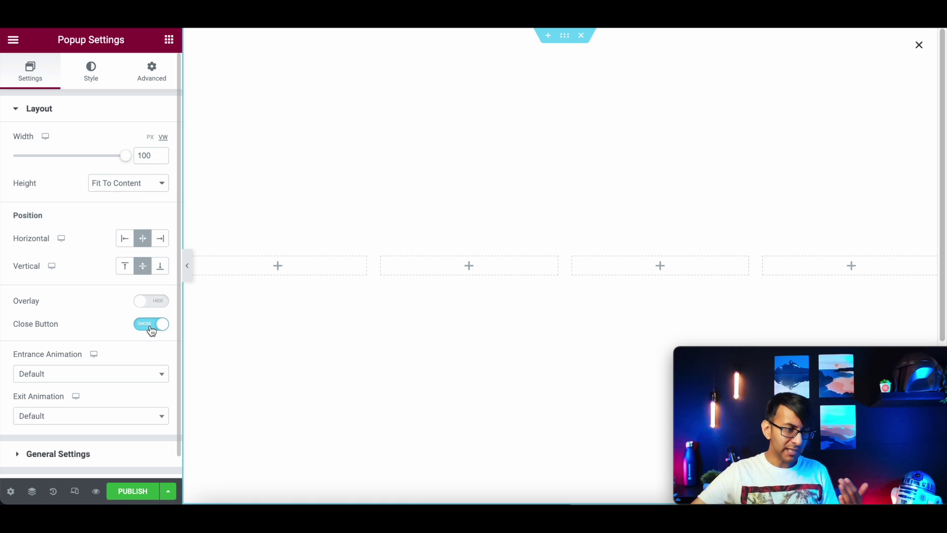
# Step: Set the popup's entrance animation to Fade In Down, exit animation to Fade Out Up, and animation duration to 0.7 seconds
pyautogui.click(141, 377)
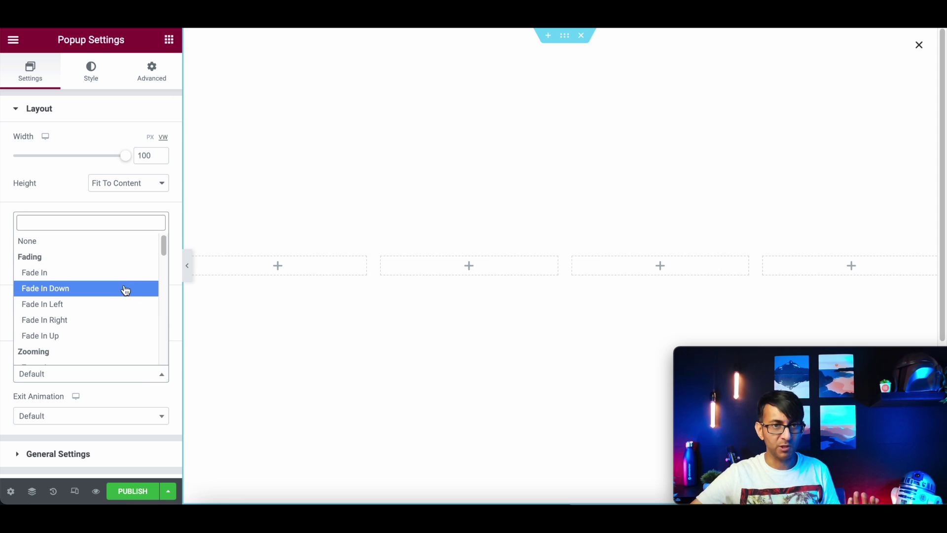
pyautogui.click(103, 292)
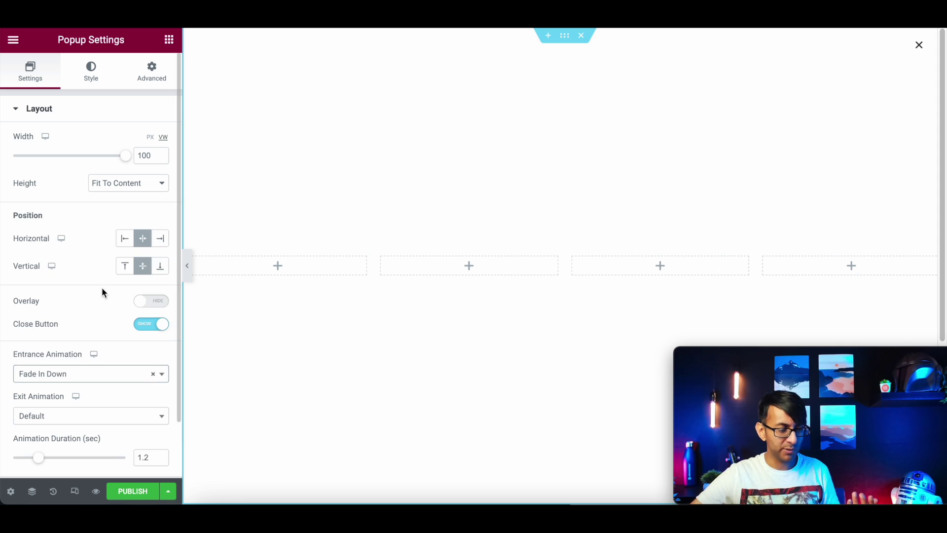
pyautogui.click(116, 419)
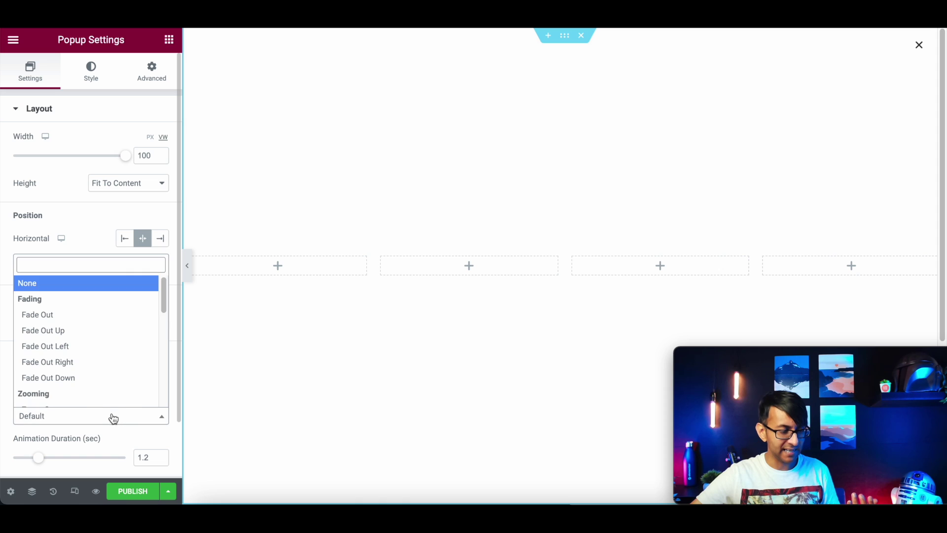
pyautogui.click(103, 336)
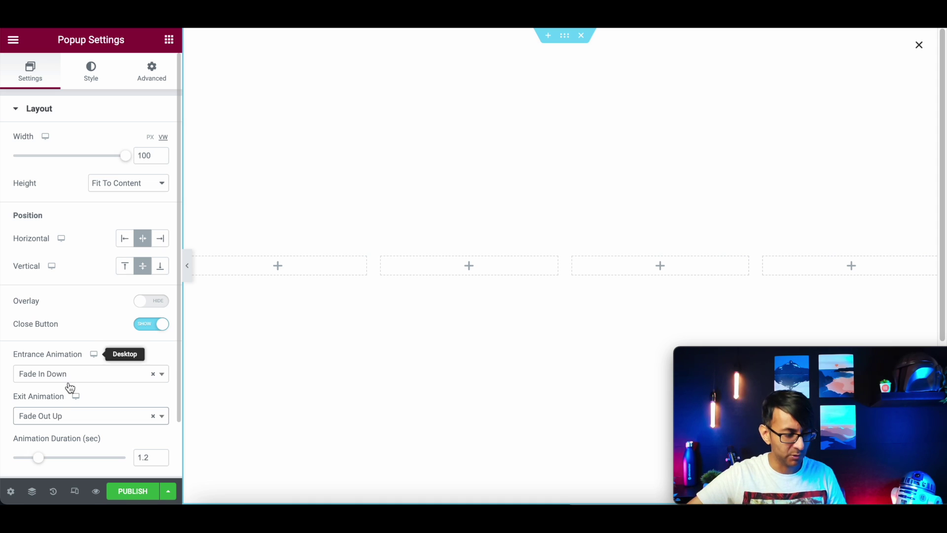
pyautogui.click(163, 461)
pyautogui.click(163, 462)
pyautogui.click(163, 461)
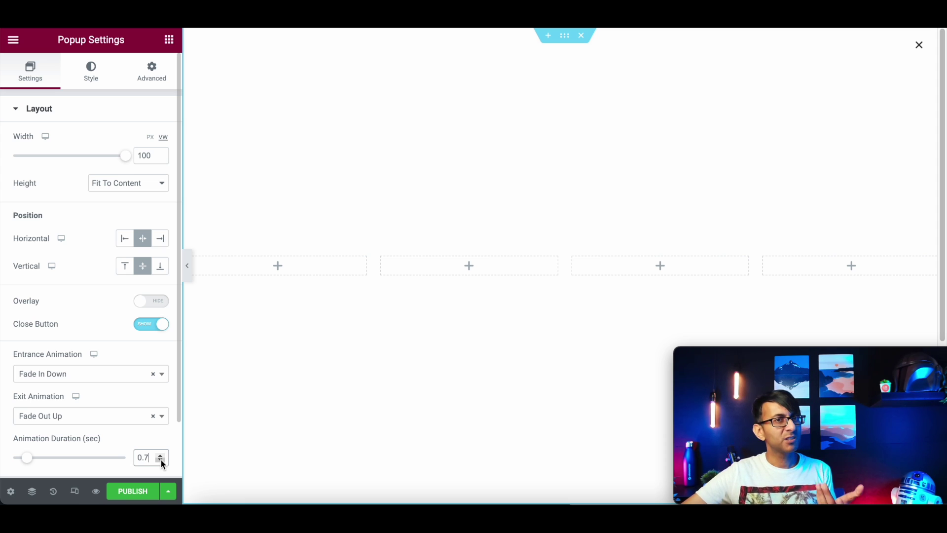
# Step: Set the four-column section's column position to Top
pyautogui.click(195, 258)
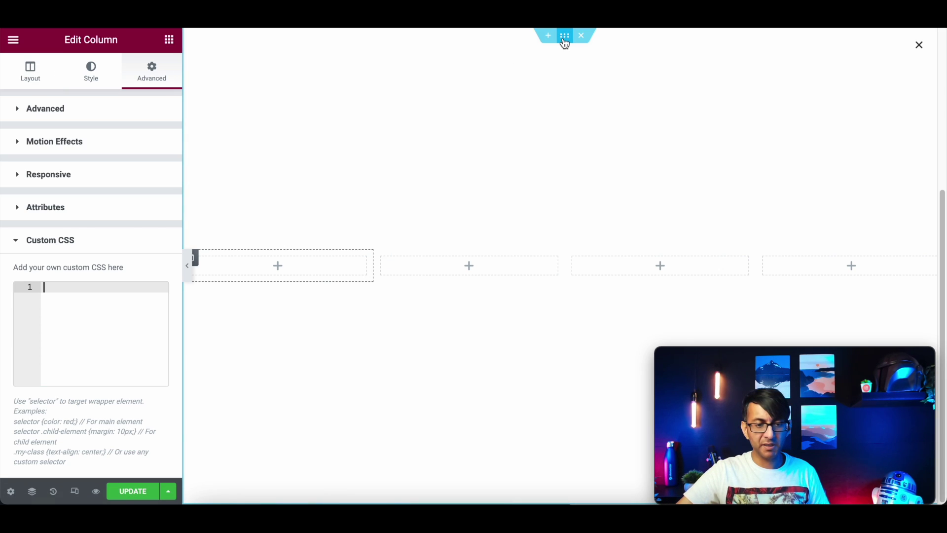
pyautogui.click(565, 40)
pyautogui.click(121, 269)
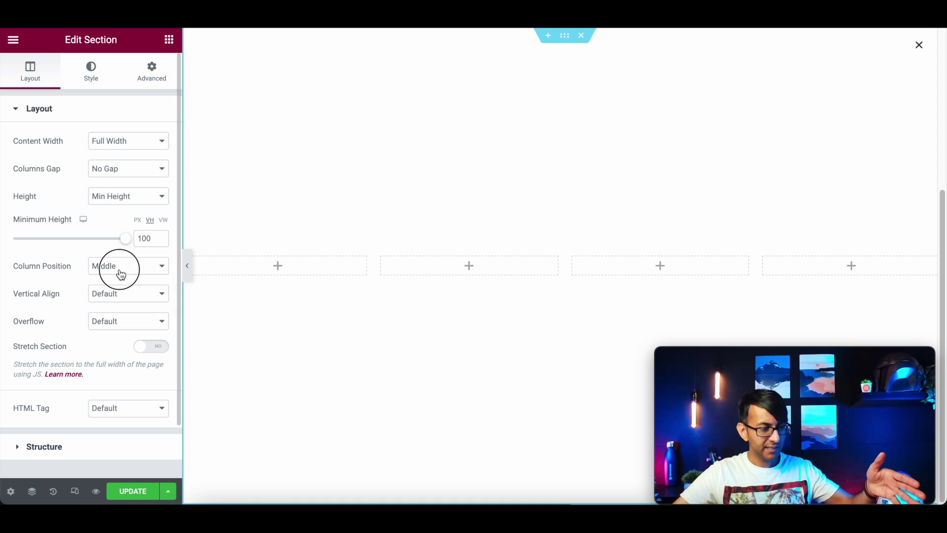
pyautogui.click(118, 292)
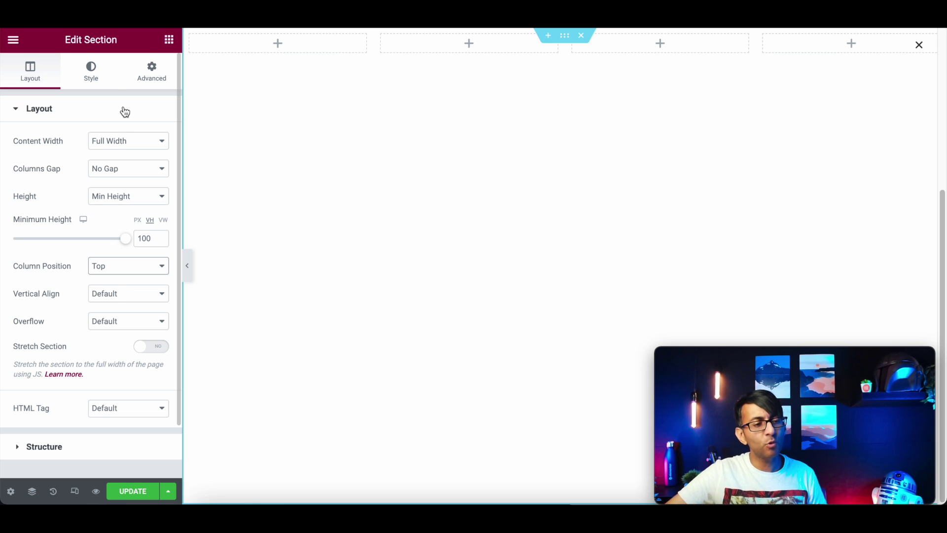
# Step: Add the custom CSS "div { height: 100vh; }" to the first column
pyautogui.click(190, 38)
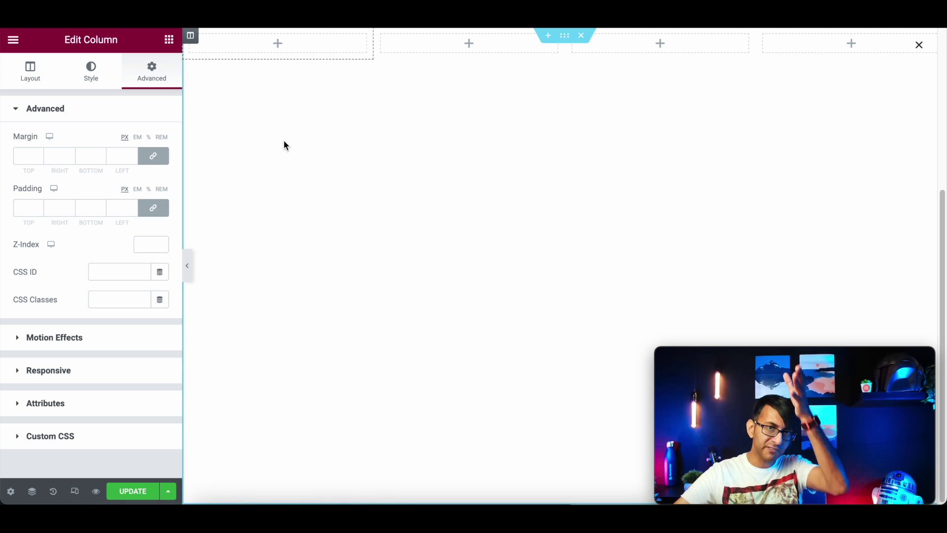
pyautogui.click(192, 38)
pyautogui.click(112, 435)
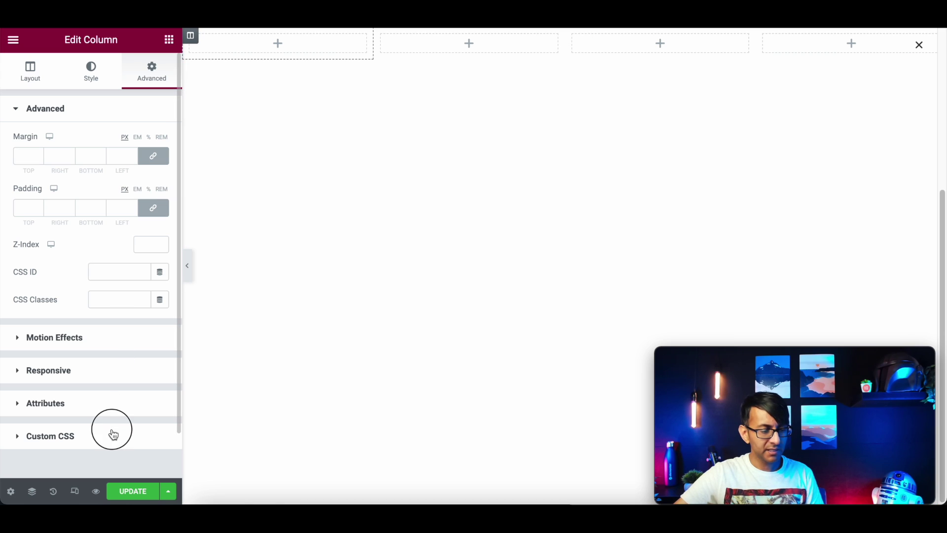
pyautogui.write('div {   height: 100vh; }')
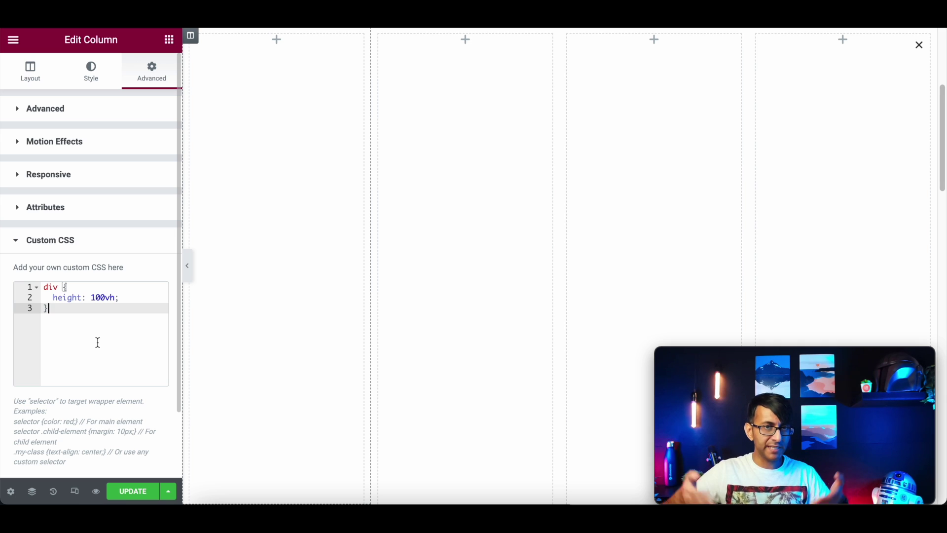
# Step: Place a Heading widget in the first column and preview the popup with the editing panel collapsed
pyautogui.click(168, 40)
pyautogui.moveTo(135, 198); pyautogui.dragTo(237, 192)
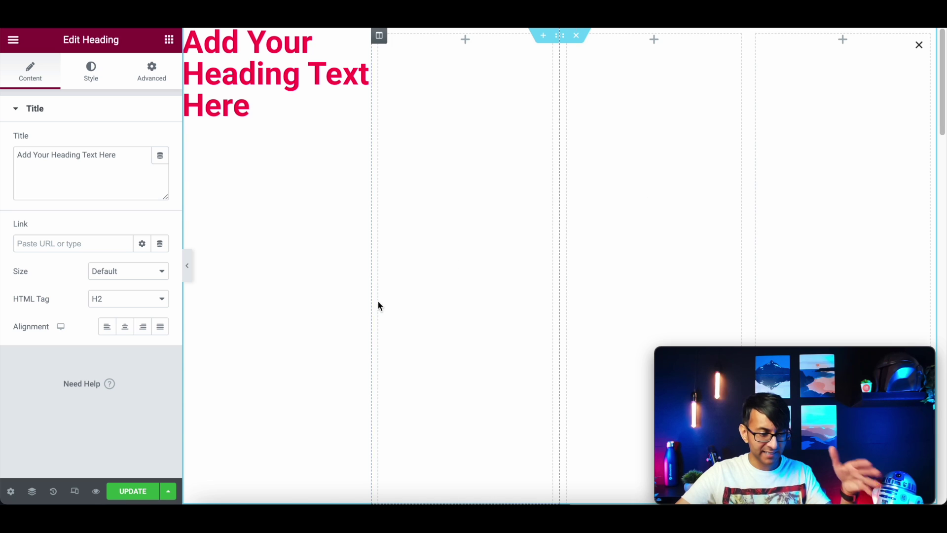
pyautogui.click(187, 265)
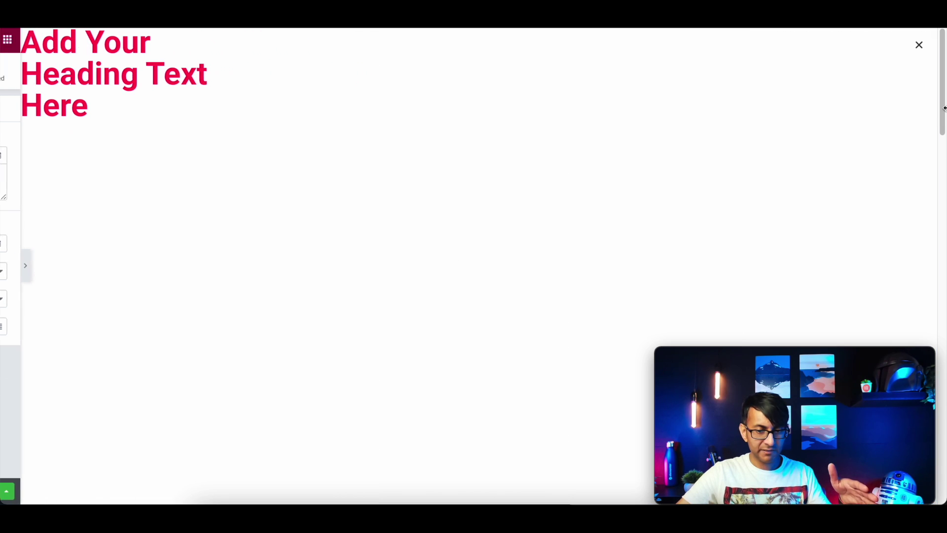
pyautogui.moveTo(942, 101); pyautogui.dragTo(943, 73)
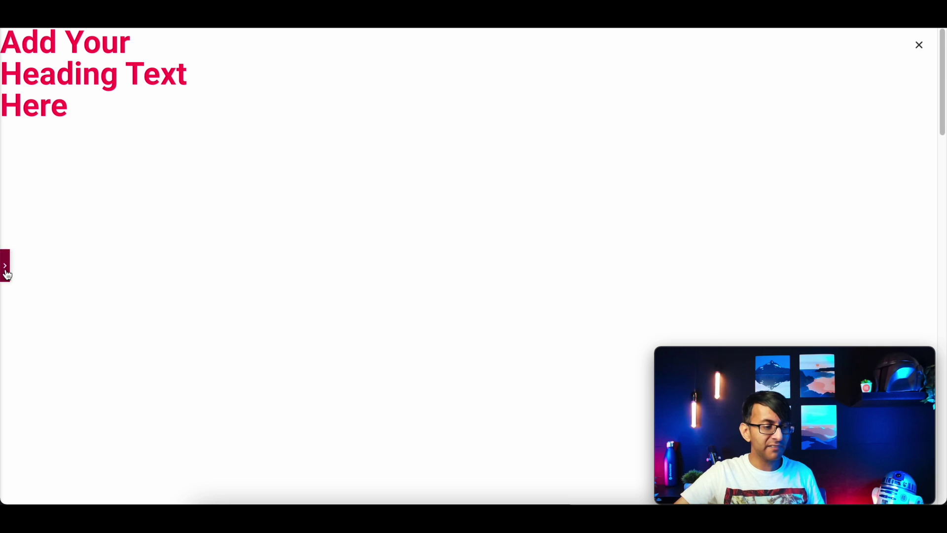
# Step: Restore the editing panel and delete the heading from the first column
pyautogui.click(6, 267)
pyautogui.rightClick(214, 84)
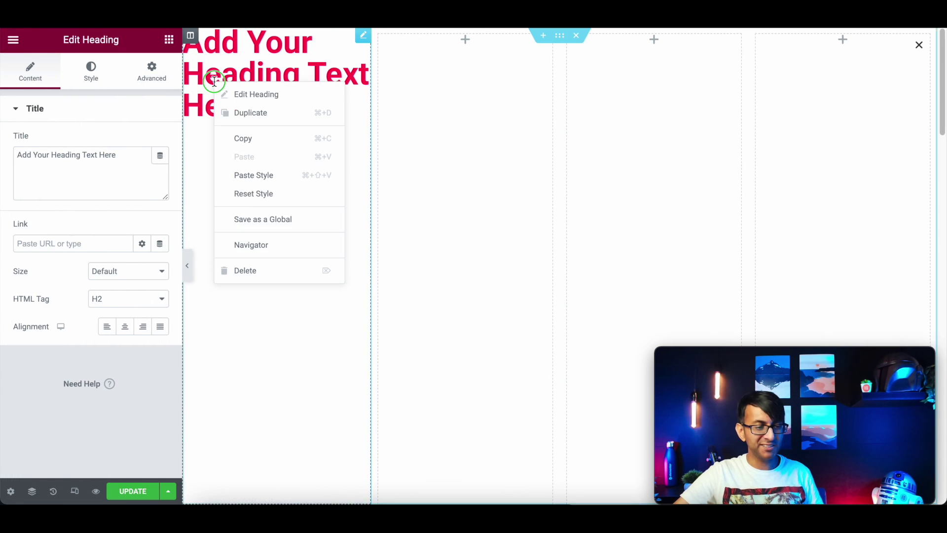
pyautogui.click(267, 267)
pyautogui.moveTo(134, 382); pyautogui.dragTo(135, 354)
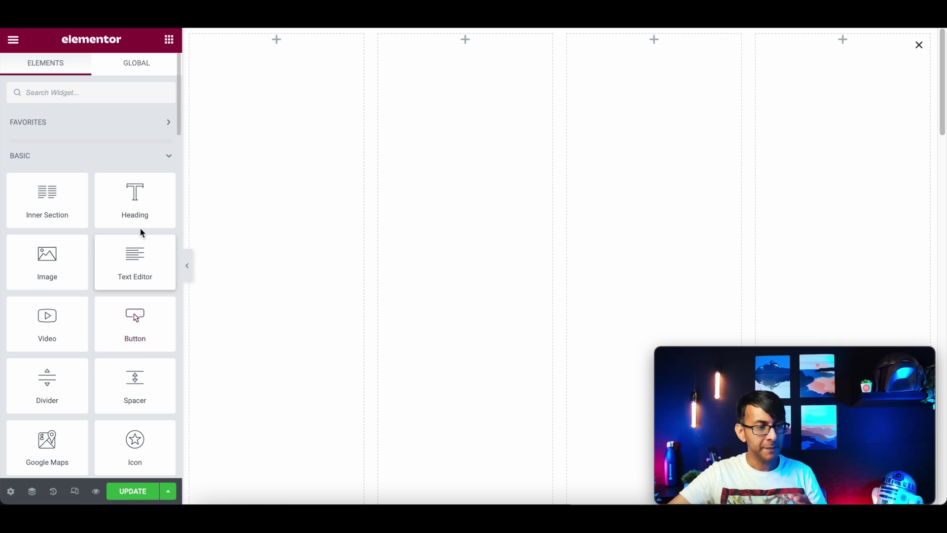
# Step: Give the first column a classic dark teal background color
pyautogui.click(317, 99)
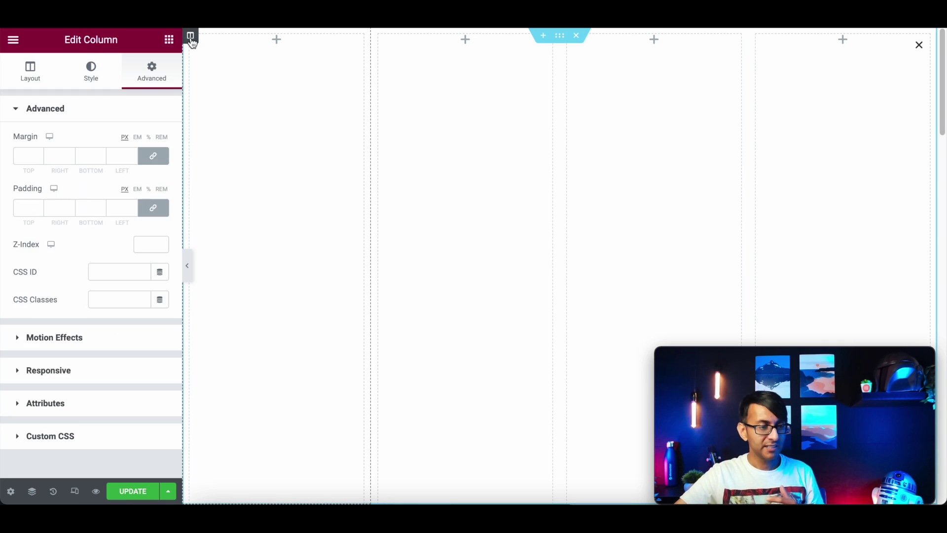
pyautogui.click(92, 73)
pyautogui.click(124, 169)
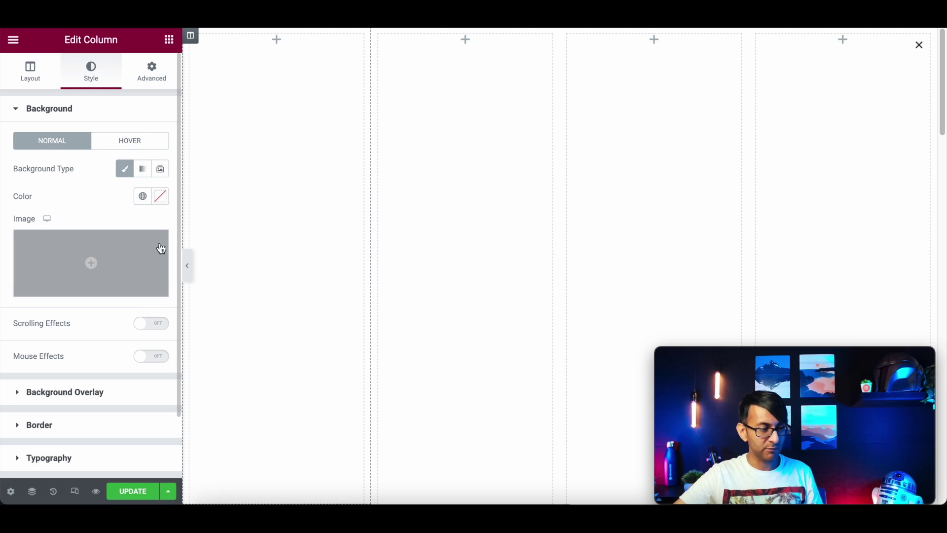
# Step: Unlink the first column's margin and padding values and set all their sides to 0
pyautogui.click(152, 71)
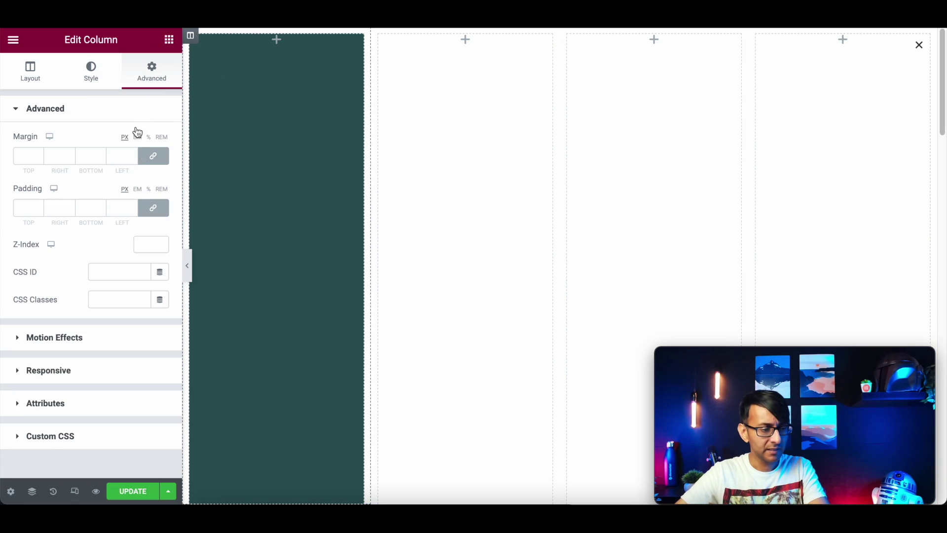
pyautogui.click(158, 162)
pyautogui.click(154, 208)
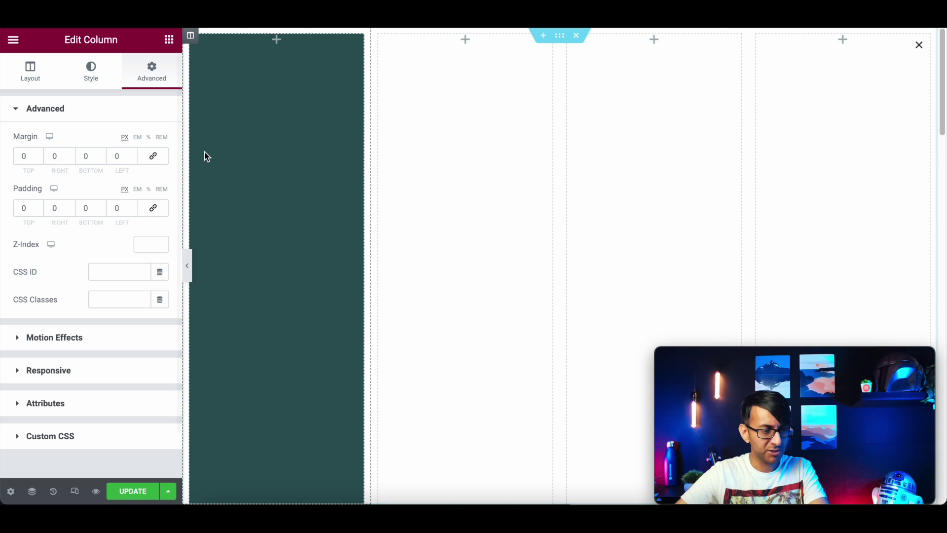
# Step: Preview the popup with the editing panel collapsed and restore the panel
pyautogui.click(187, 266)
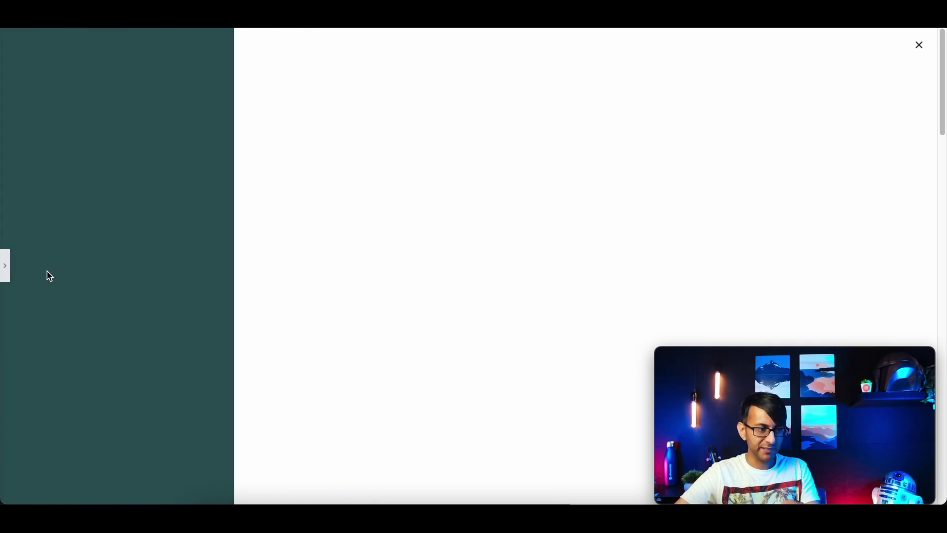
pyautogui.click(4, 267)
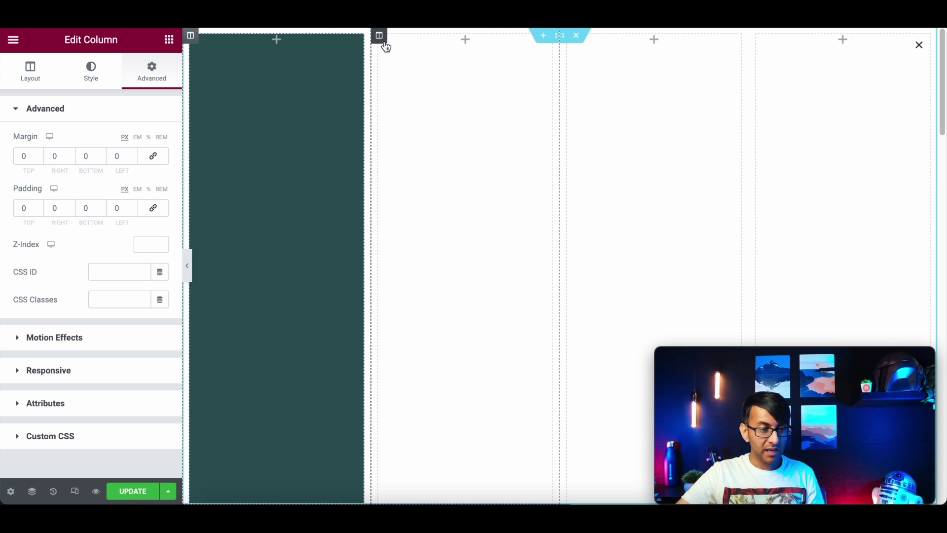
pyautogui.rightClick(382, 36)
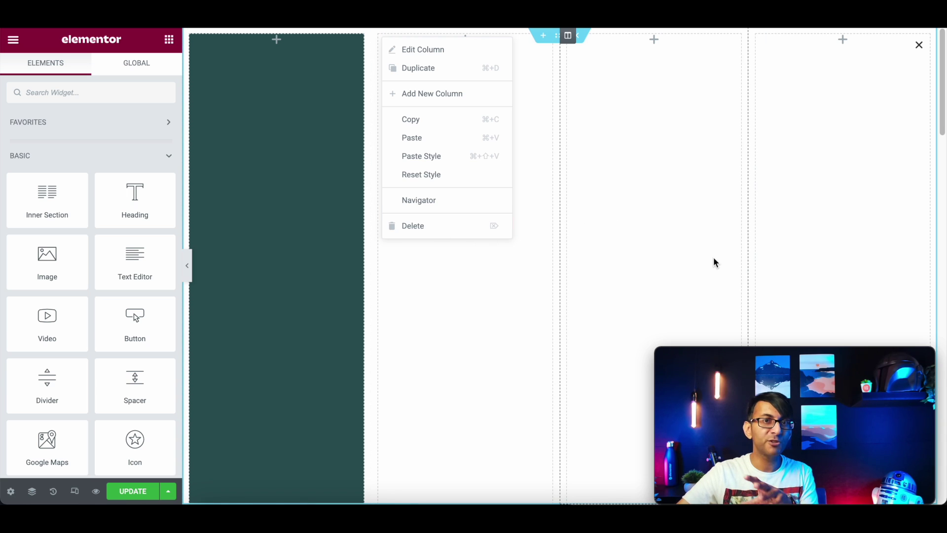
pyautogui.click(308, 278)
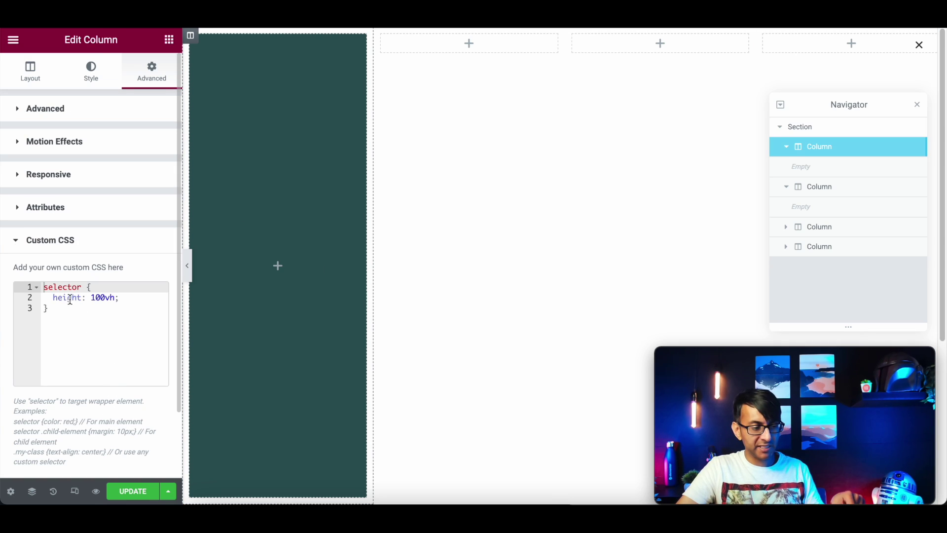
# Step: Try replacing selector with div in the first column's custom CSS height rule, and undo the replacement
pyautogui.doubleClick(63, 286)
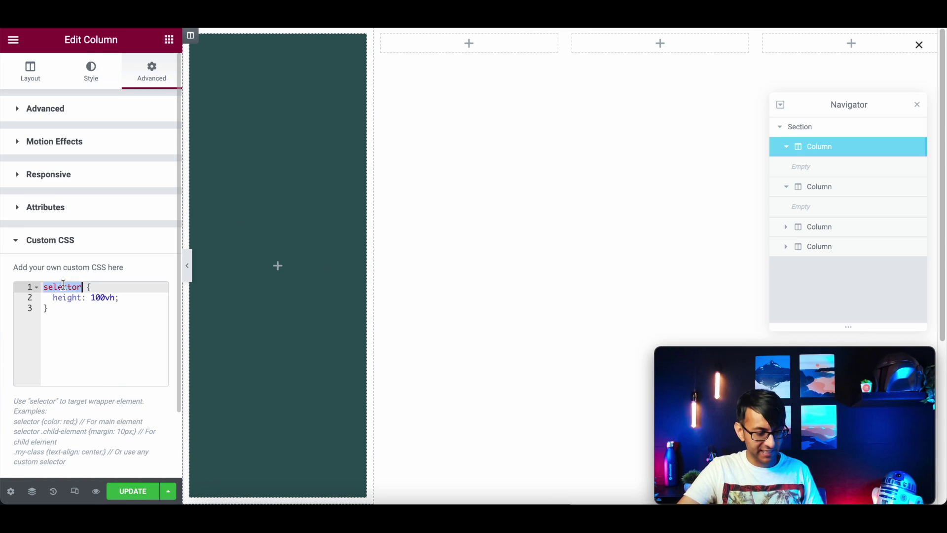
pyautogui.write('div')
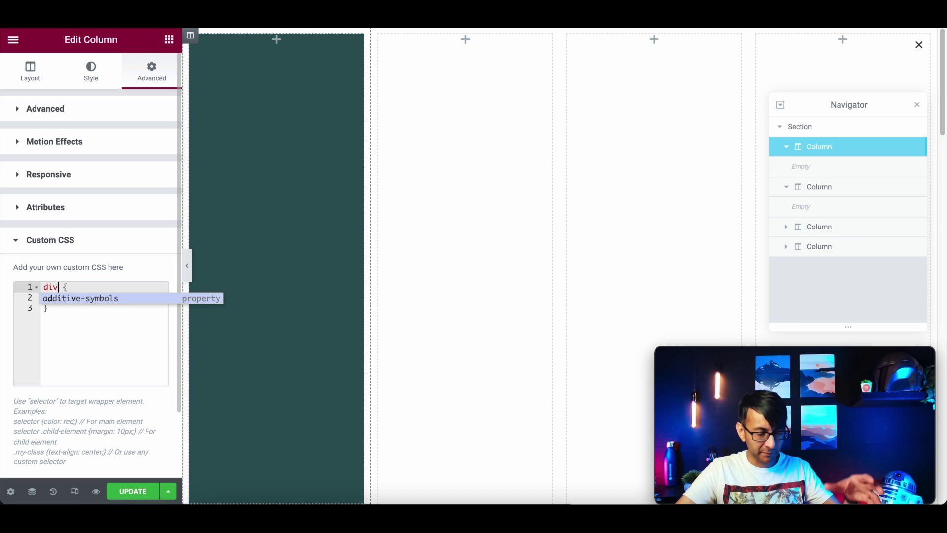
pyautogui.hotkey('ctrl', 'z')
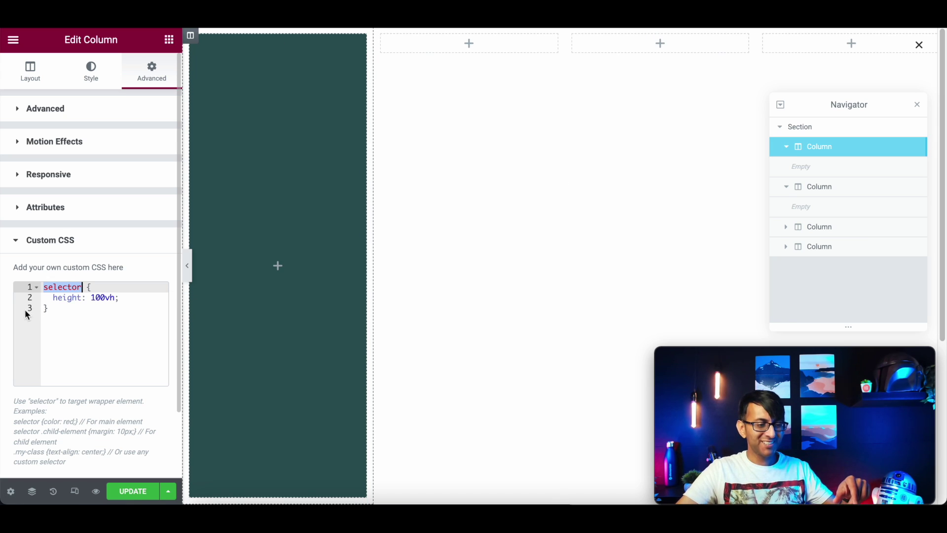
pyautogui.click(69, 354)
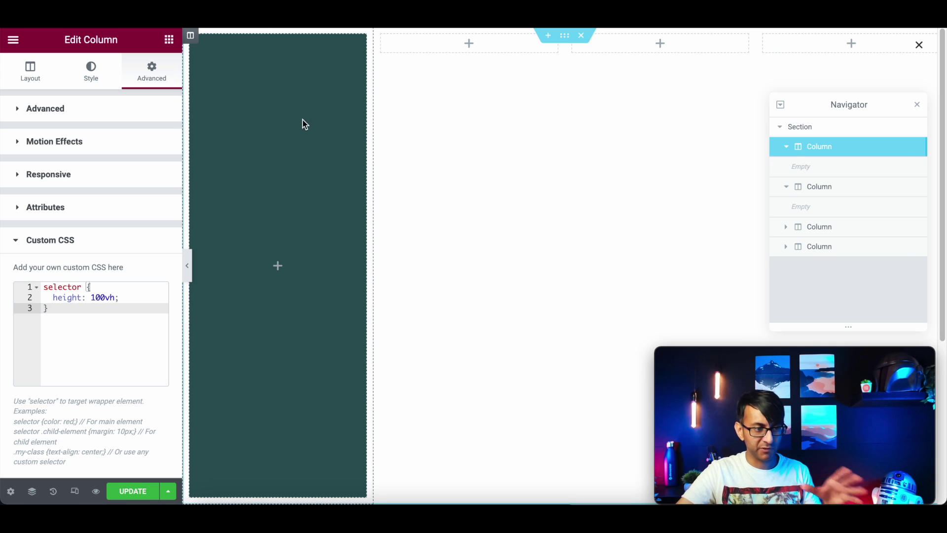
# Step: Place a Heading widget in the empty first column
pyautogui.click(169, 39)
pyautogui.moveTo(135, 197); pyautogui.dragTo(337, 257)
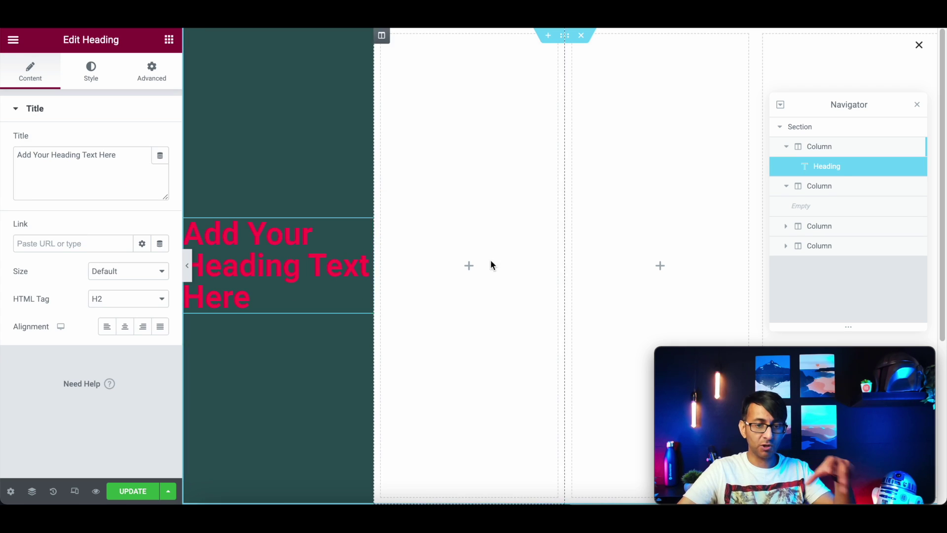
# Step: Try the Top vertical alignment for the first column's content
pyautogui.click(838, 148)
pyautogui.click(40, 83)
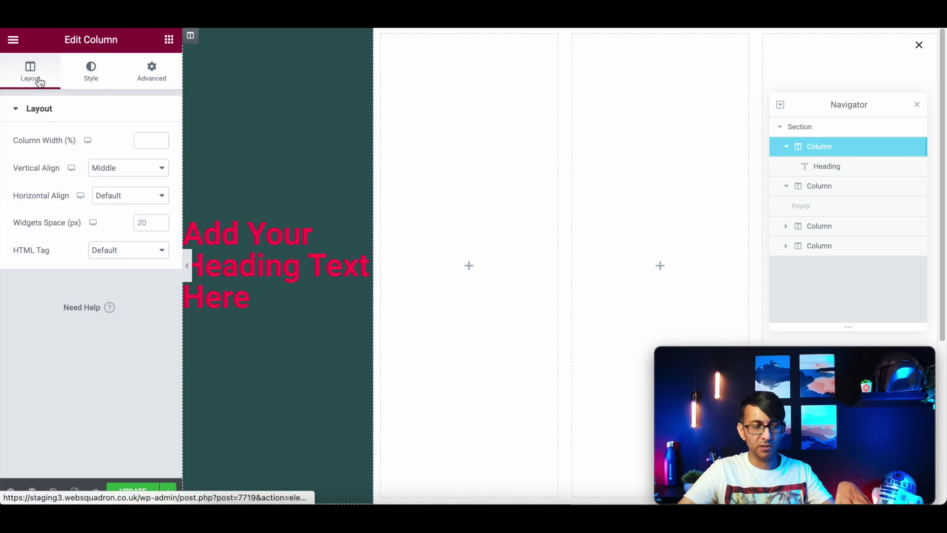
pyautogui.click(129, 170)
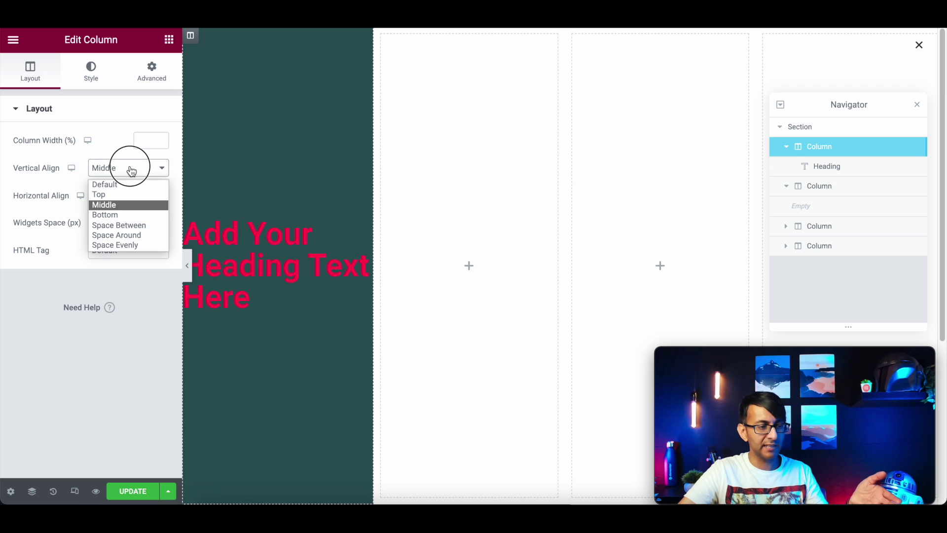
pyautogui.click(128, 194)
pyautogui.click(130, 168)
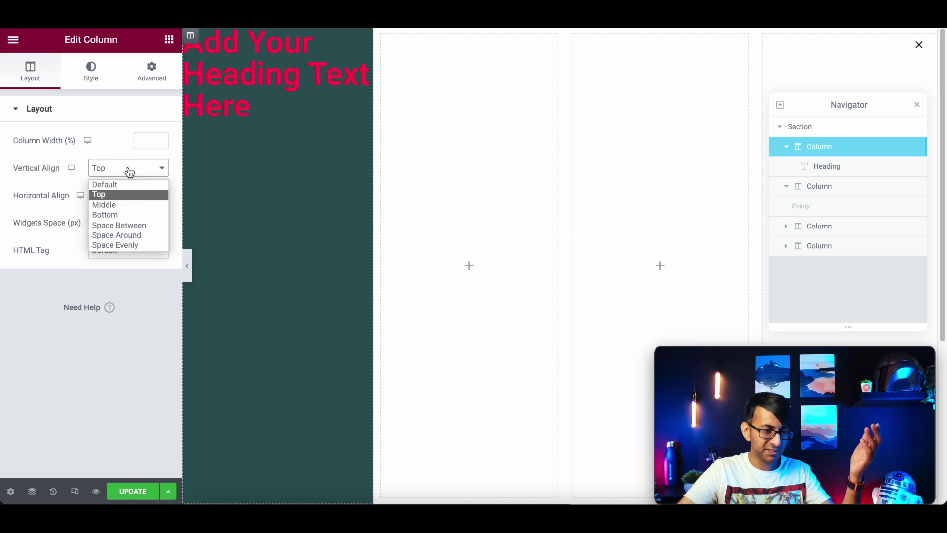
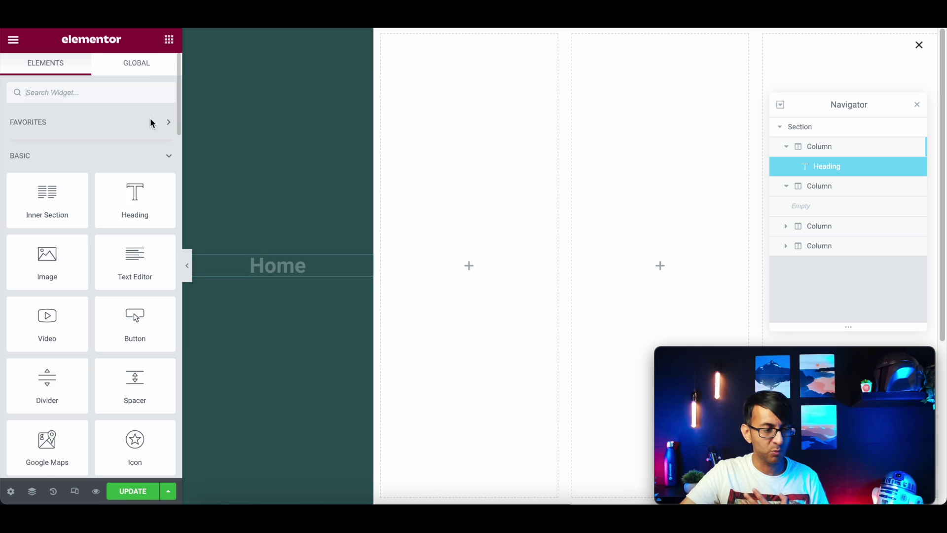
# Step: Place a Text Editor widget below the Home heading, apply the white global text color and open its typography settings
pyautogui.moveTo(132, 261); pyautogui.dragTo(289, 268)
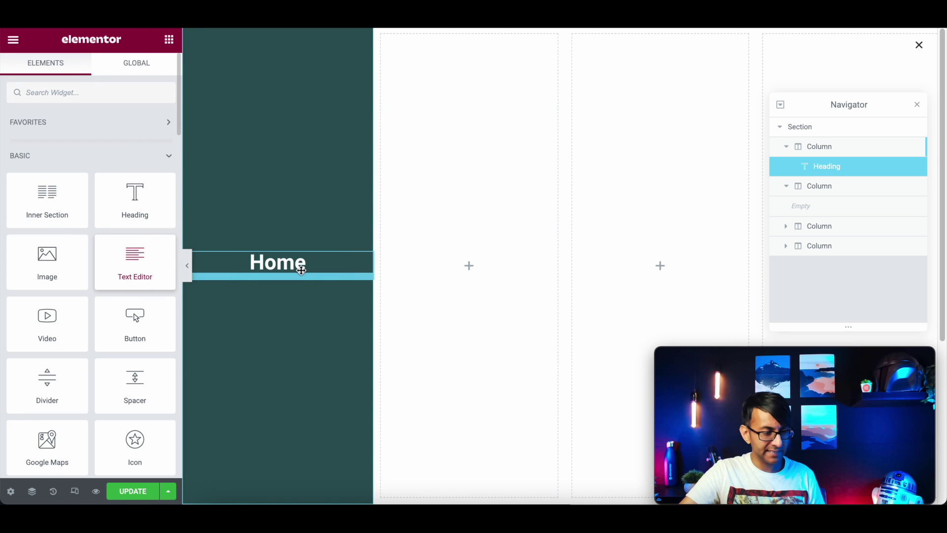
pyautogui.click(91, 74)
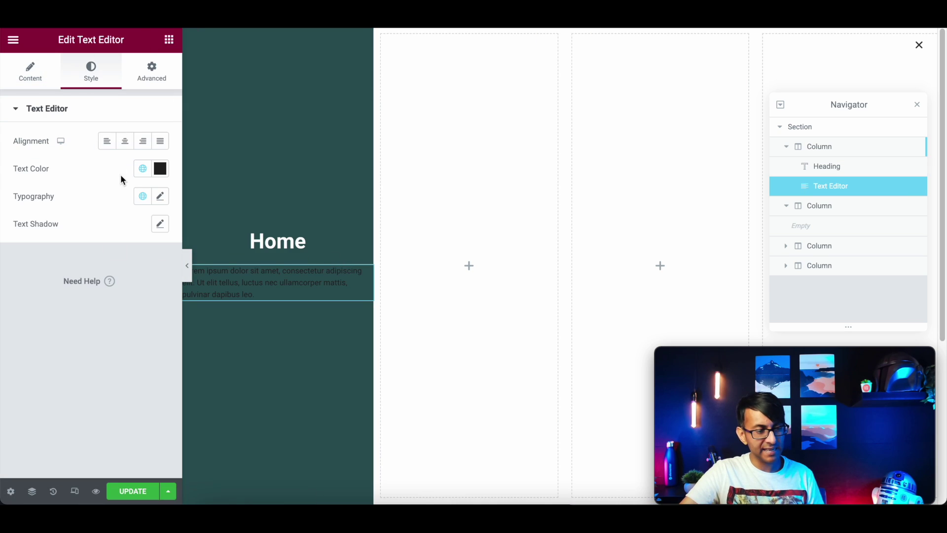
pyautogui.click(143, 169)
pyautogui.click(87, 321)
pyautogui.click(159, 196)
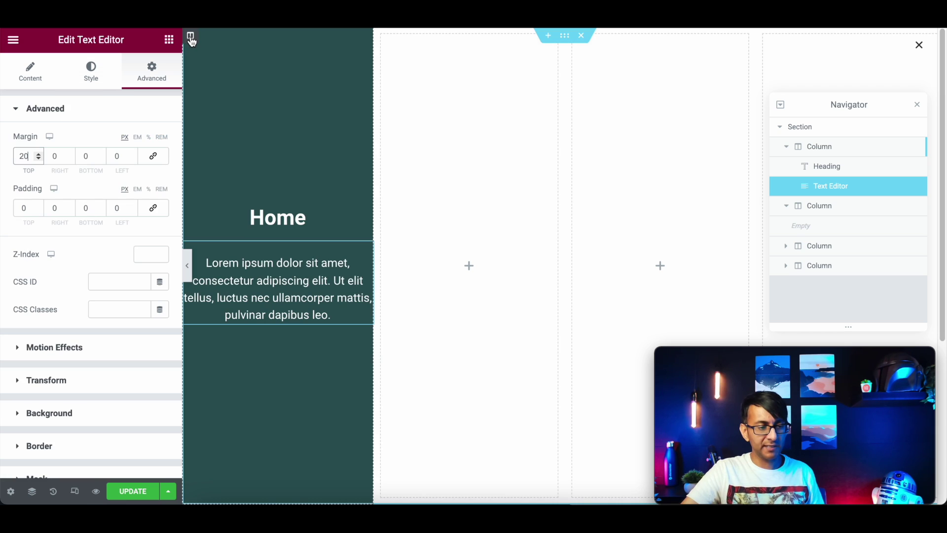
# Step: Set the first column's left and right padding to 30 px and preview the popup with the editing panel collapsed
pyautogui.click(191, 38)
pyautogui.click(148, 77)
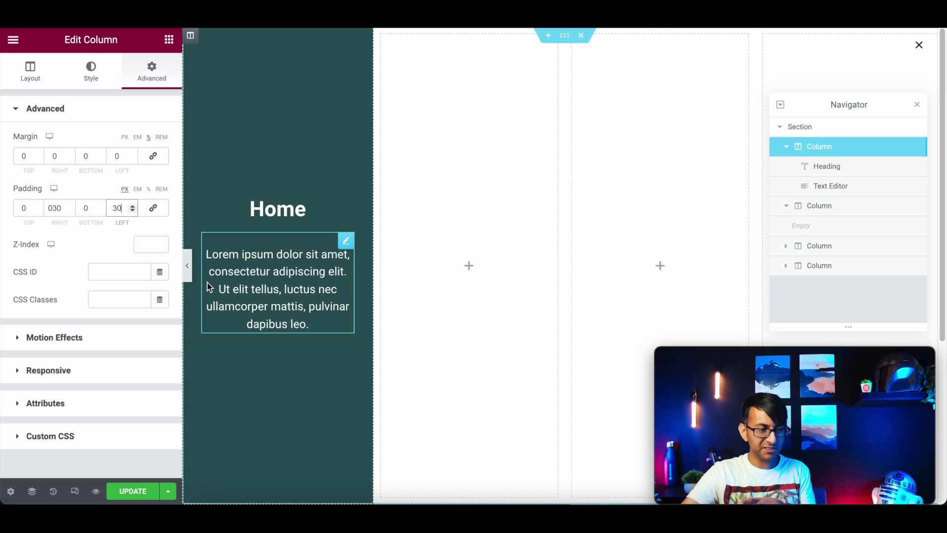
pyautogui.click(187, 267)
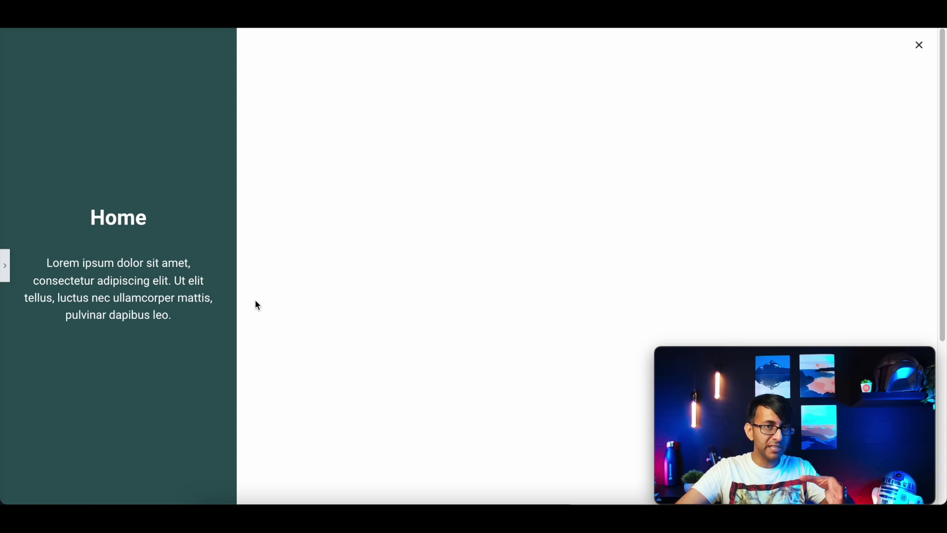
pyautogui.click(5, 266)
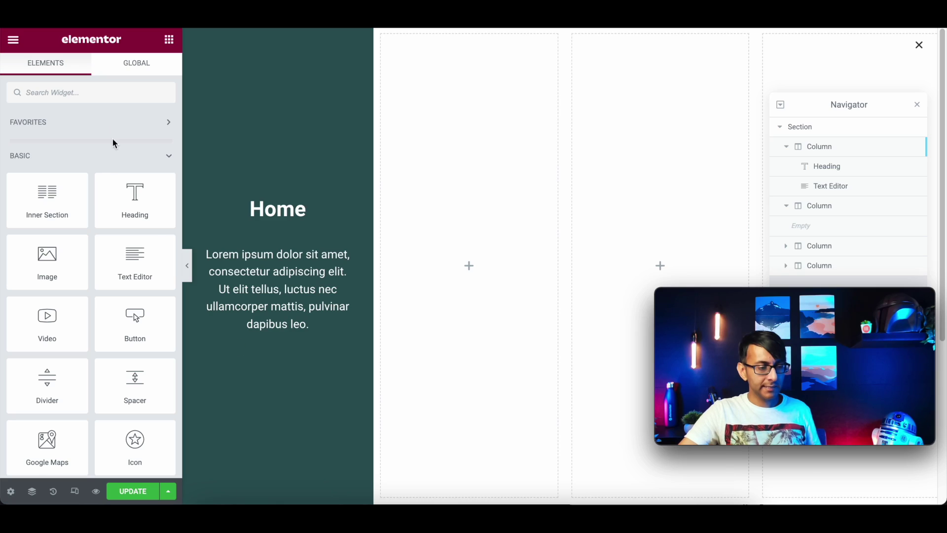
# Step: Find the Icon widget and place it above the Home heading in the first column
pyautogui.click(107, 94)
pyautogui.write('icon')
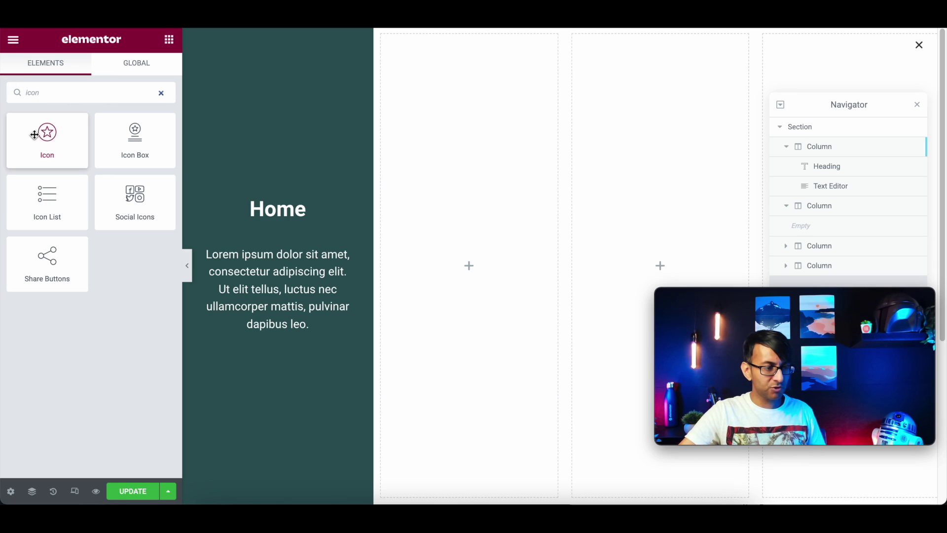
pyautogui.moveTo(47, 135); pyautogui.dragTo(282, 206)
# Step: Replace the widget's star with the Home icon from the icon library
pyautogui.click(44, 202)
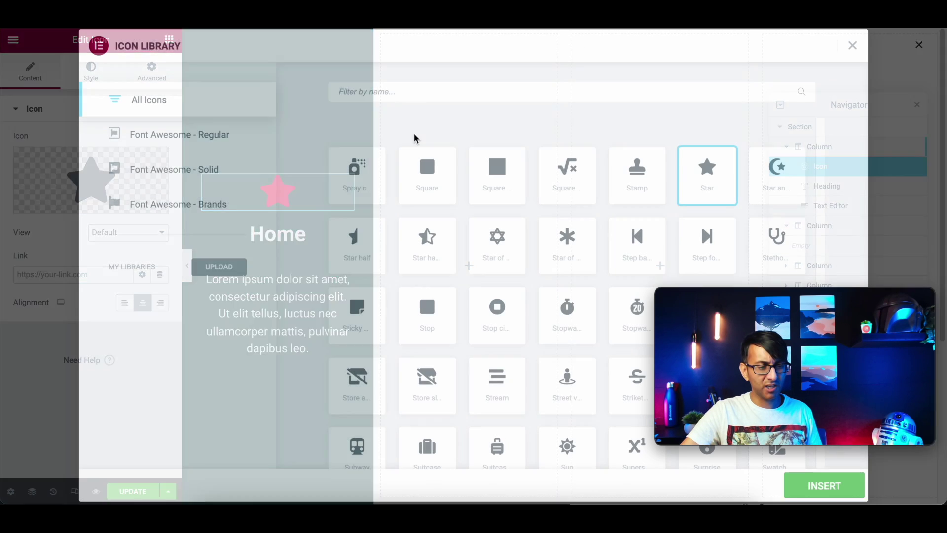
pyautogui.click(461, 98)
pyautogui.write('home')
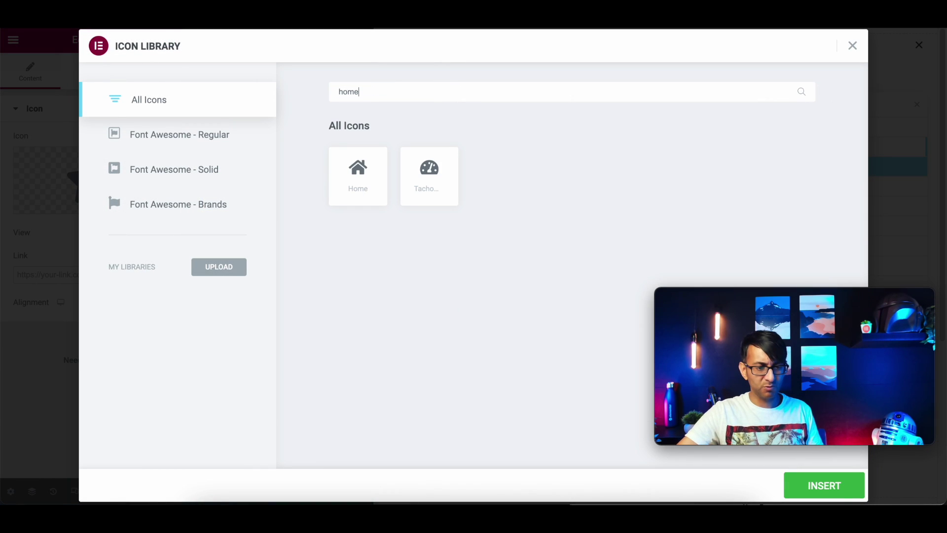
pyautogui.click(384, 179)
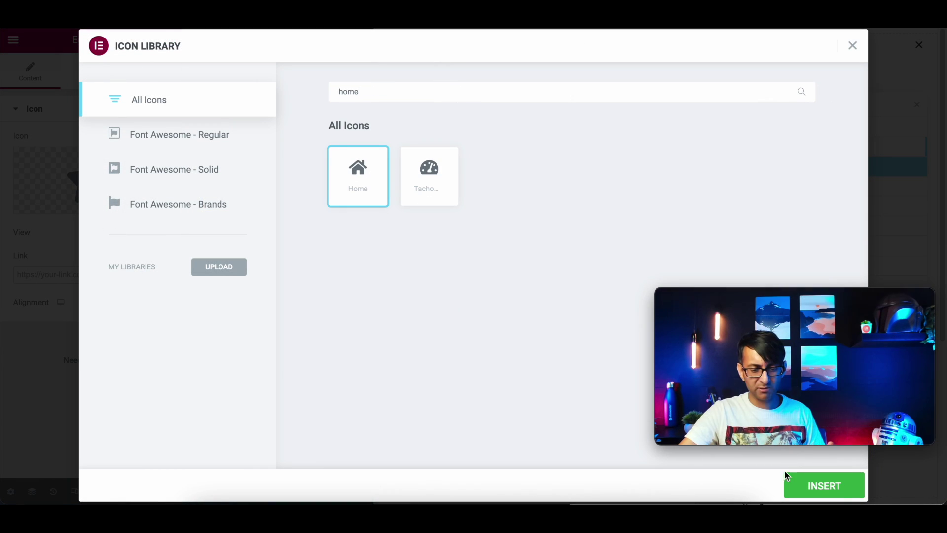
pyautogui.click(815, 486)
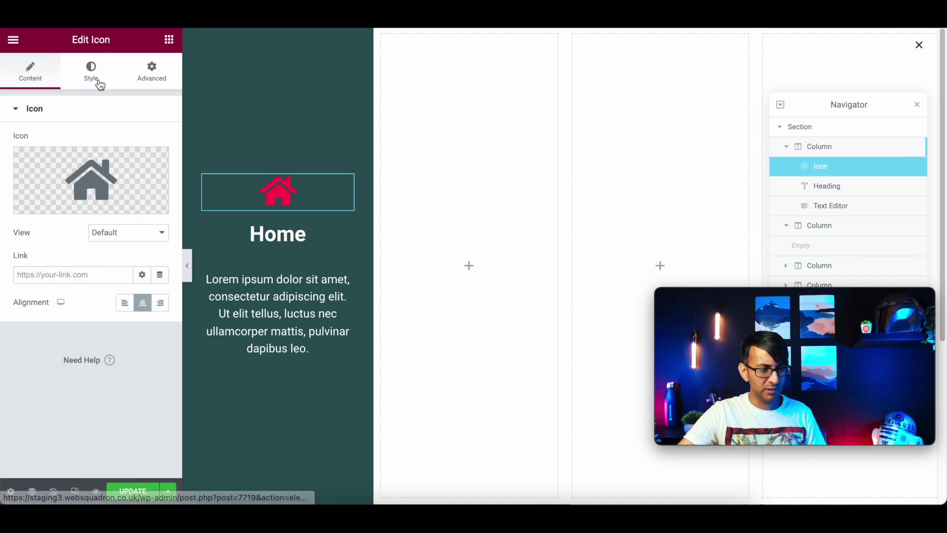
# Step: Give the house icon the white global color and enlarge it
pyautogui.click(94, 74)
pyautogui.click(142, 168)
pyautogui.click(74, 320)
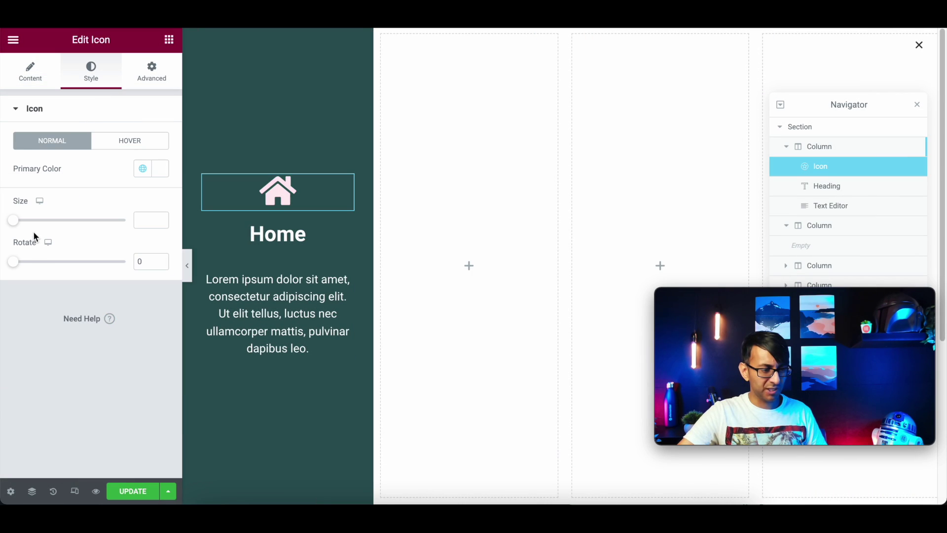
pyautogui.moveTo(15, 225); pyautogui.dragTo(42, 228)
# Step: Unlink the house icon's margin values and set its bottom margin to 30 px
pyautogui.click(153, 74)
pyautogui.click(153, 156)
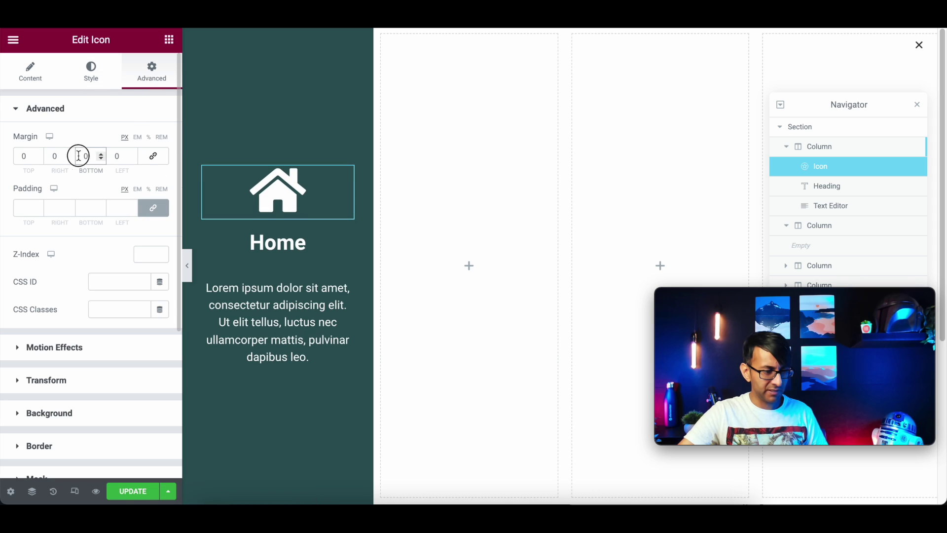
pyautogui.write('30')
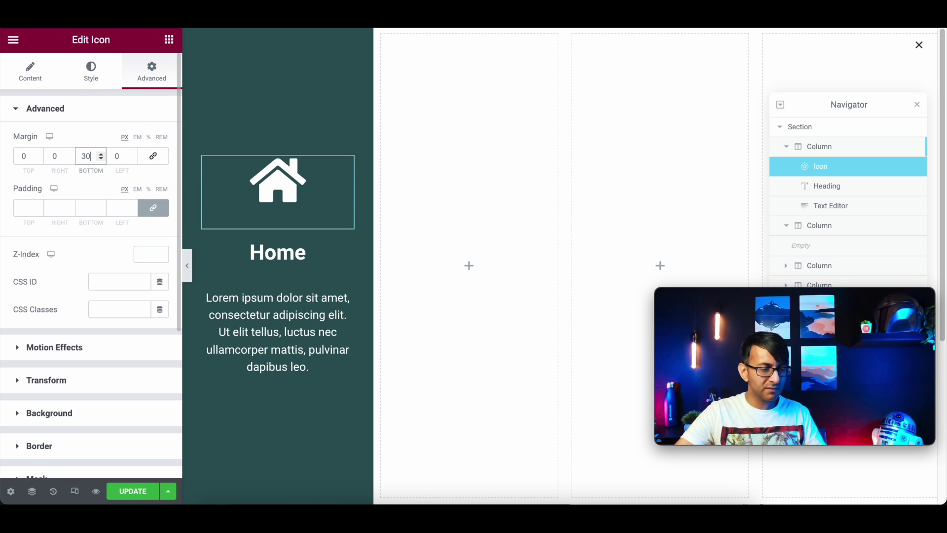
pyautogui.click(168, 47)
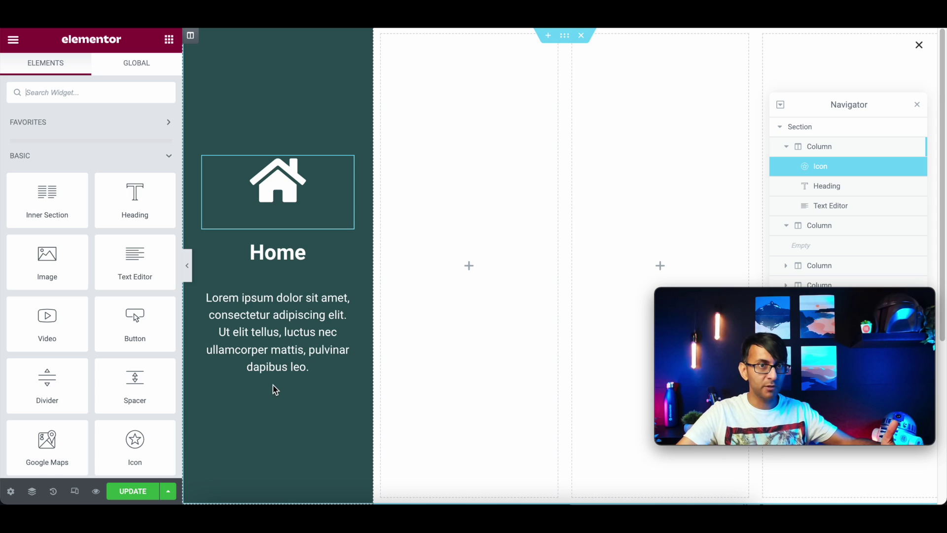
pyautogui.click(274, 298)
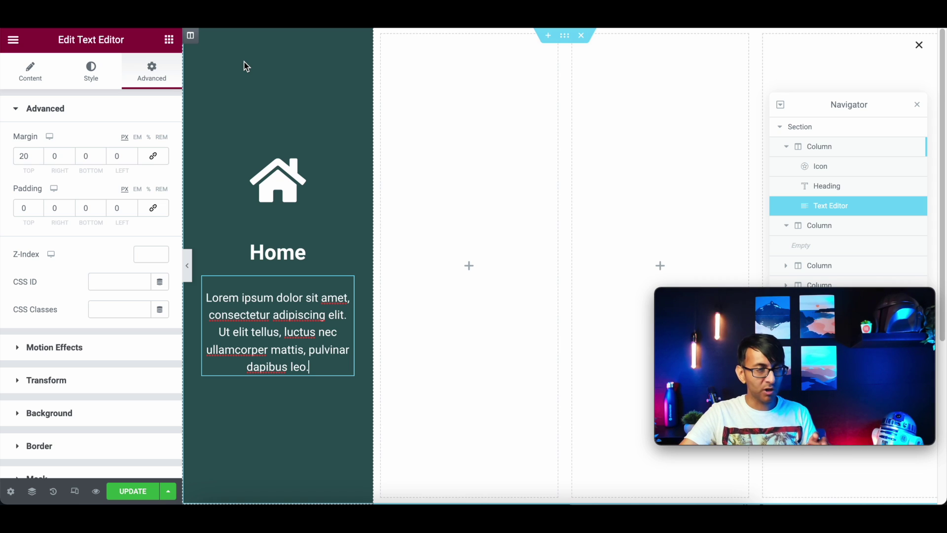
# Step: Add custom CSS to the first column below the height rule, hiding .imageshow with opacity 0 and a 0s ease-in-out transition, and showing it on hover
pyautogui.click(190, 36)
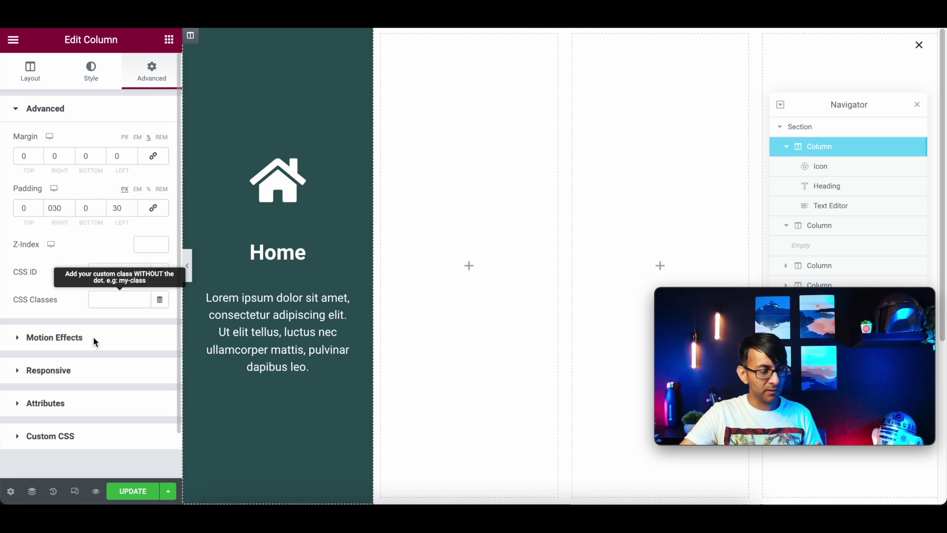
pyautogui.click(84, 432)
pyautogui.click(105, 329)
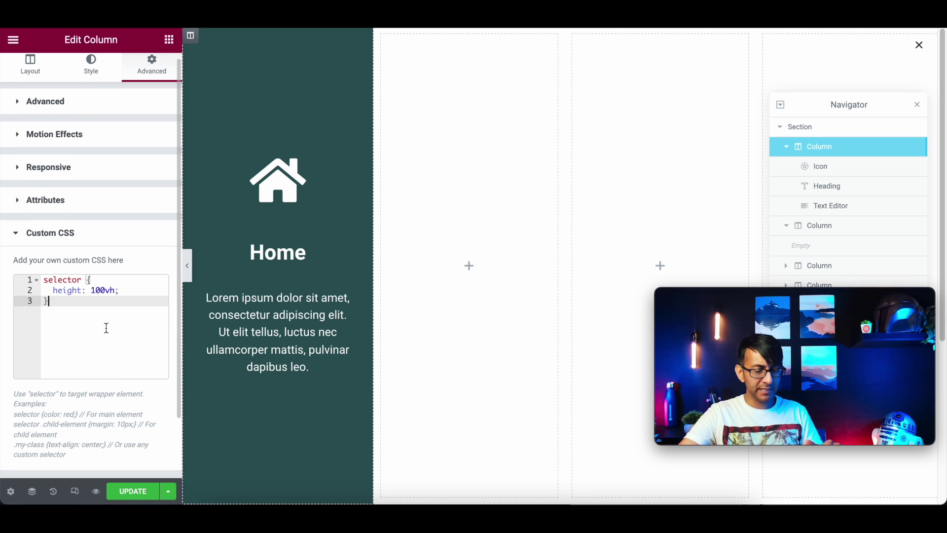
pyautogui.press('Return')
pyautogui.press('Return')
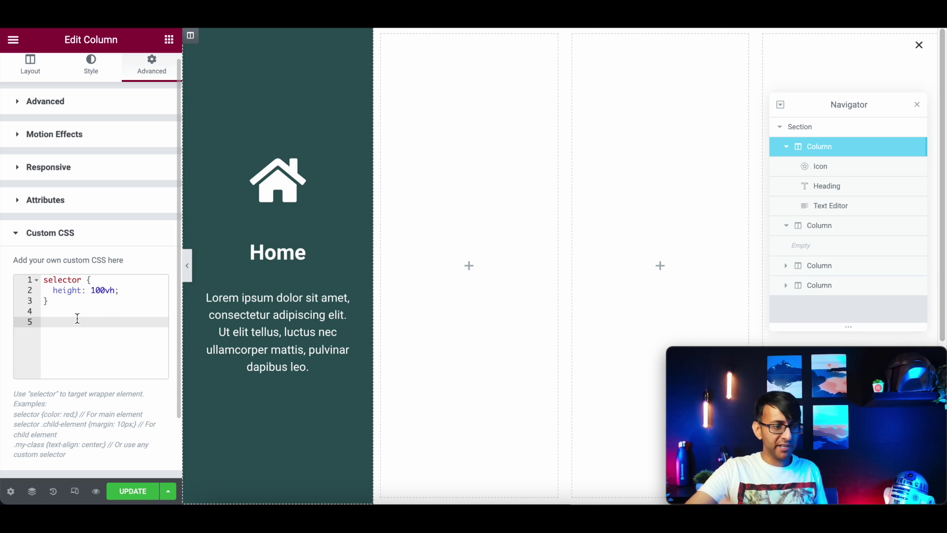
pyautogui.write('/*Hide Content Initially */ selector .imageshow{     opacity: 0;     transition: 0s ease-in-out; } /*Show Content on Hover */ selector:hover .imageshow{     opacity: 1; }')
# Step: Widen the editing panel and assign the CSS class imageshow to the first column's text editor widget
pyautogui.moveTo(183, 351); pyautogui.dragTo(222, 351)
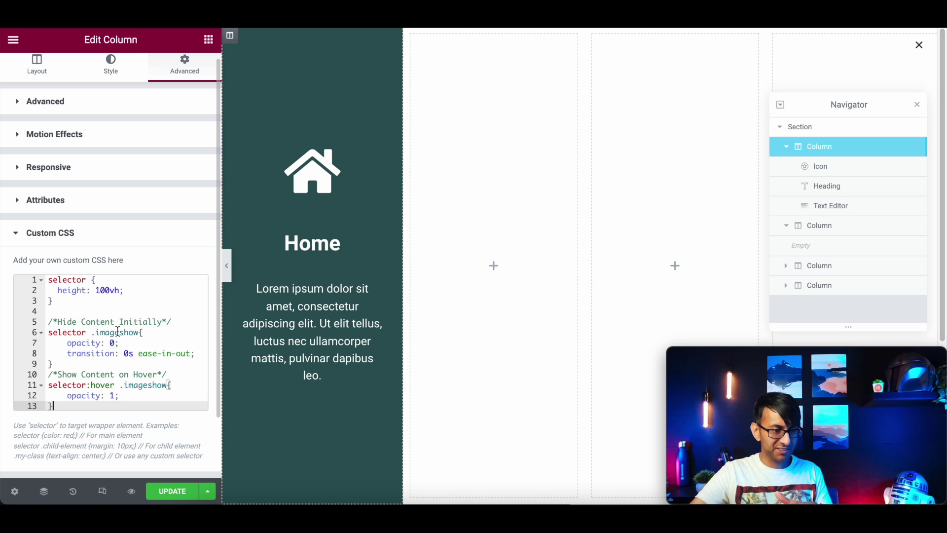
pyautogui.scroll(-1, 116, 369)
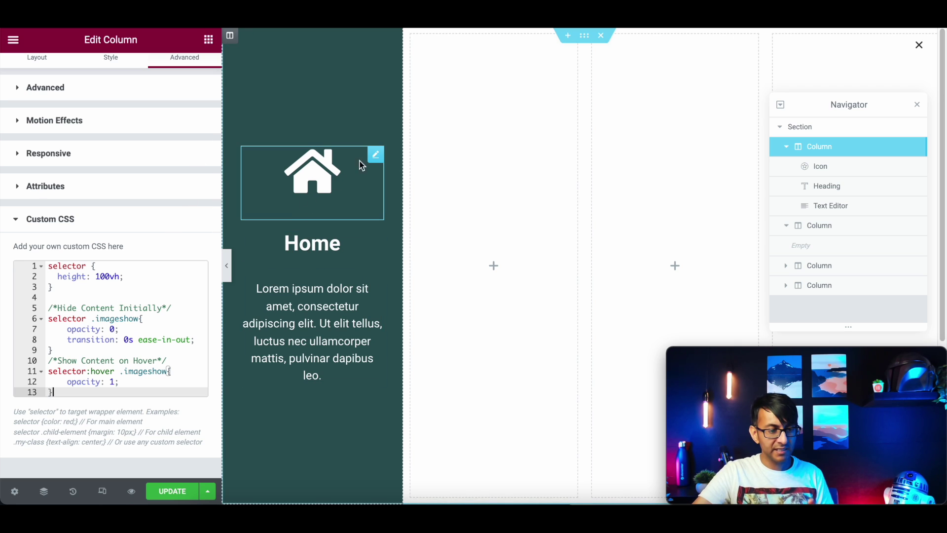
pyautogui.click(119, 318)
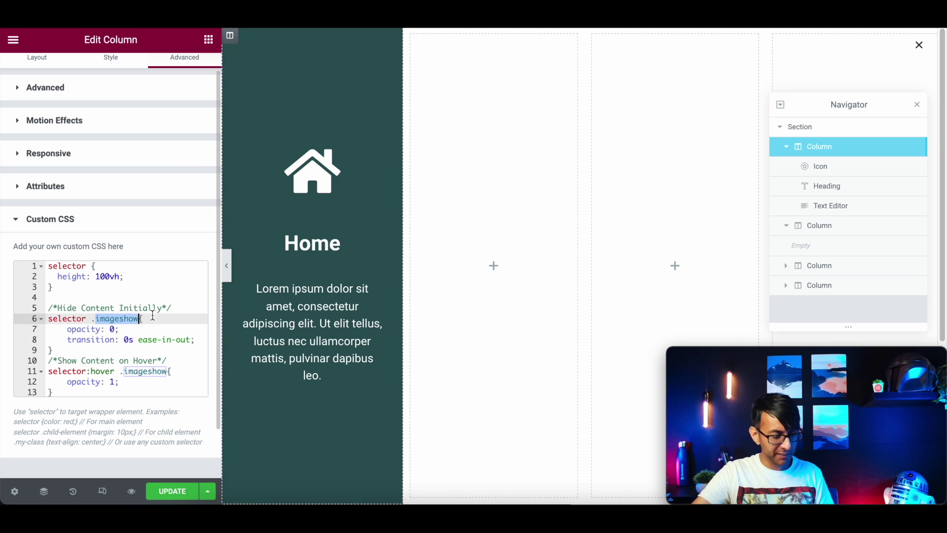
pyautogui.click(359, 158)
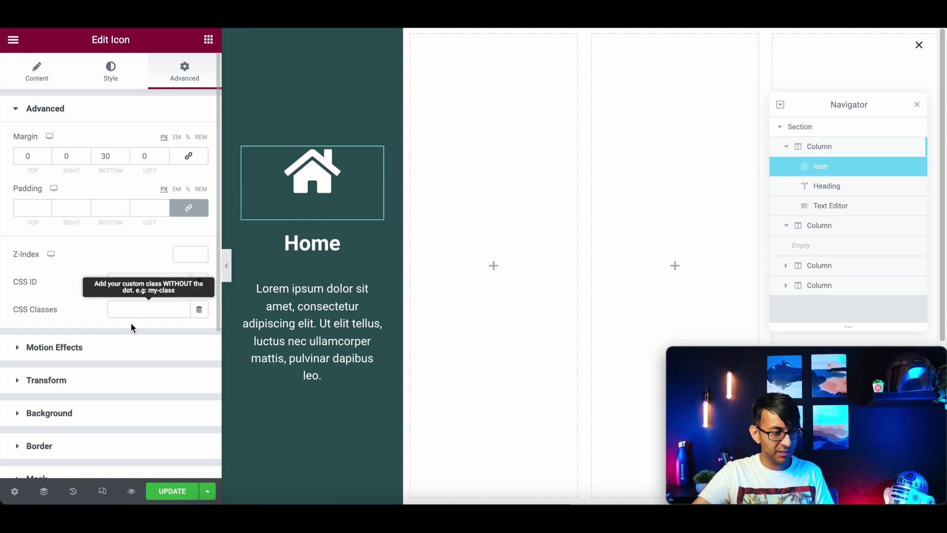
pyautogui.write('imagesrow')
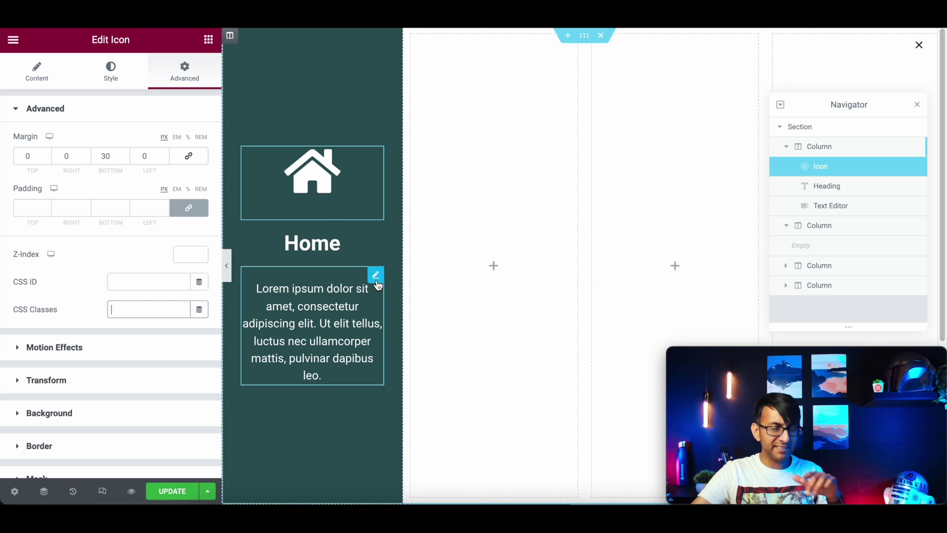
pyautogui.click(337, 279)
pyautogui.write('imageshow')
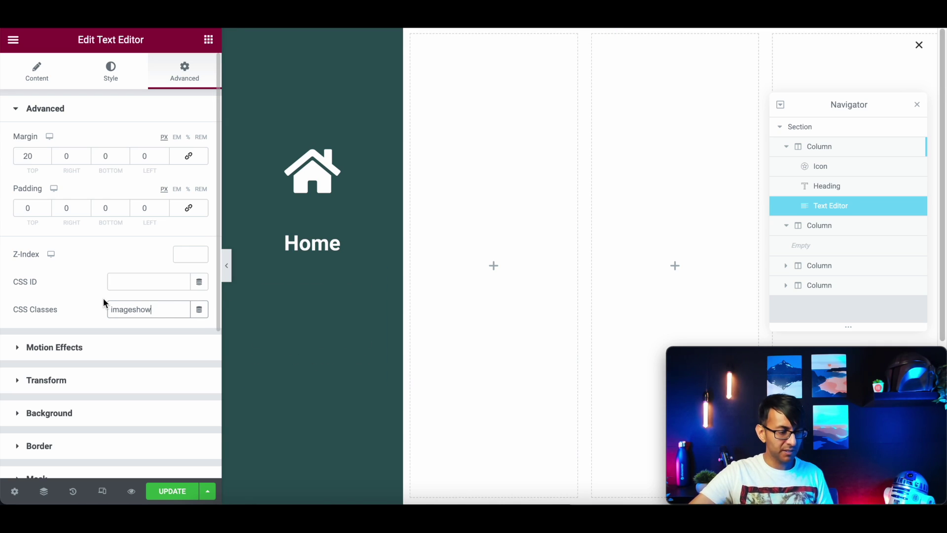
# Step: Change the .imageshow transition duration to 0.5s in the first column's custom CSS
pyautogui.scroll(-5, 101, 424)
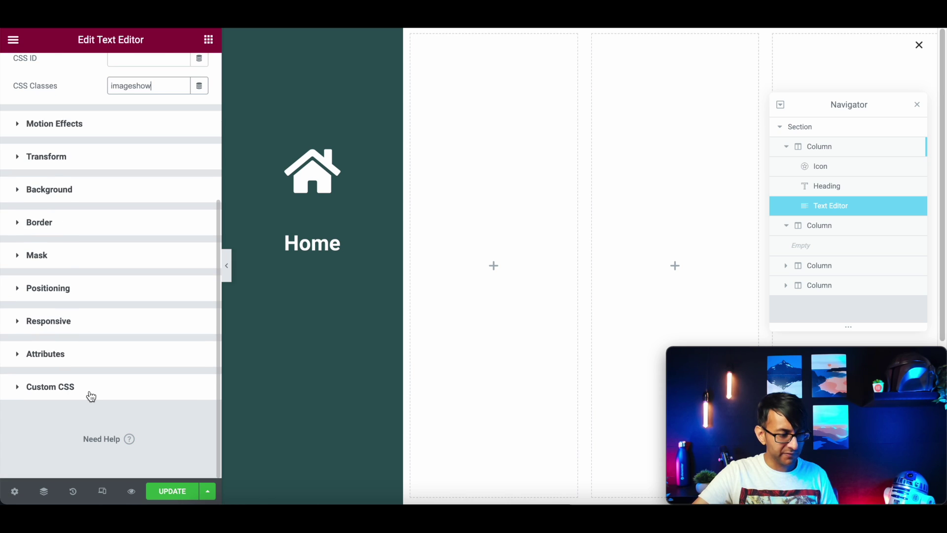
pyautogui.click(230, 35)
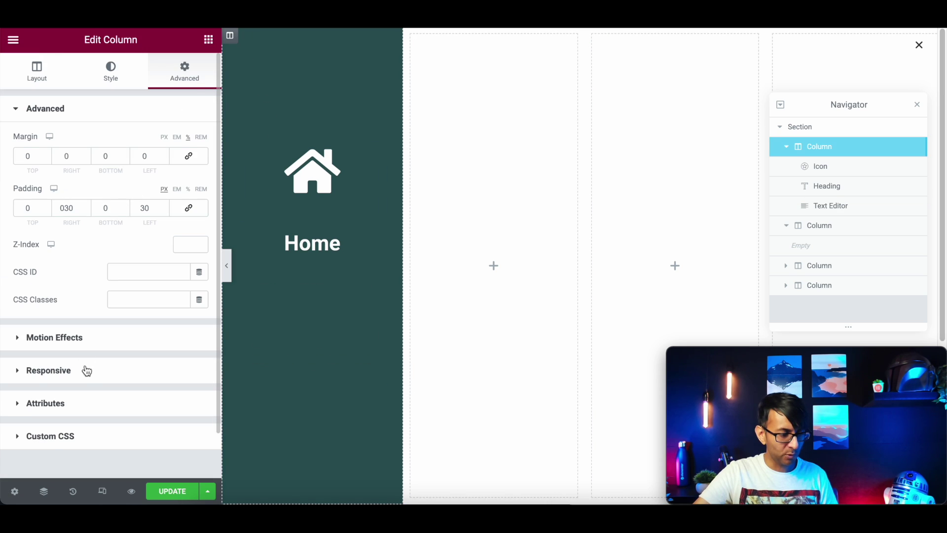
pyautogui.click(86, 437)
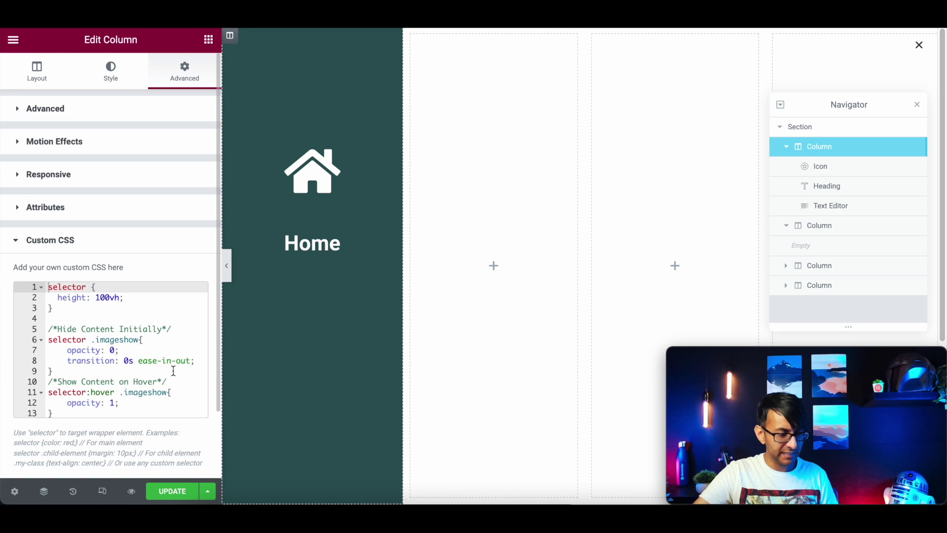
pyautogui.click(128, 360)
pyautogui.write('.5')
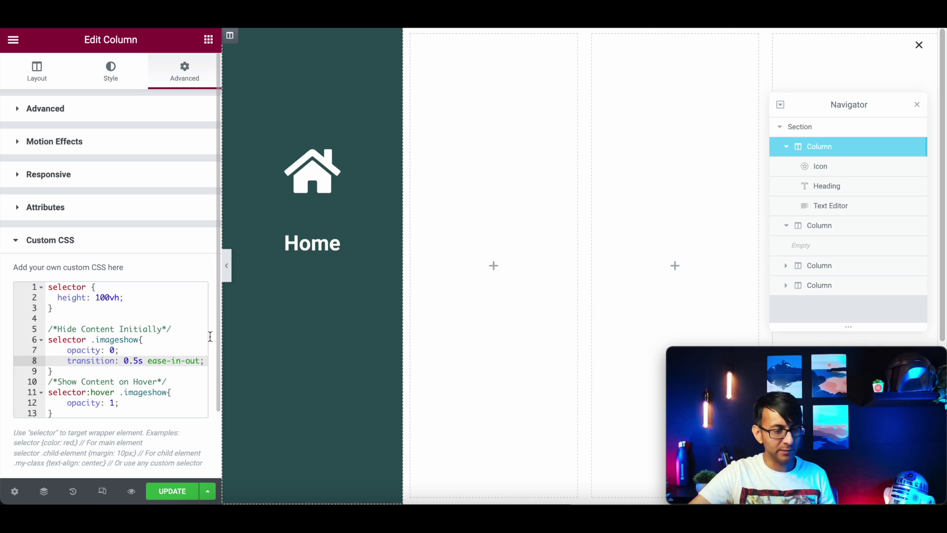
pyautogui.moveTo(255, 69)
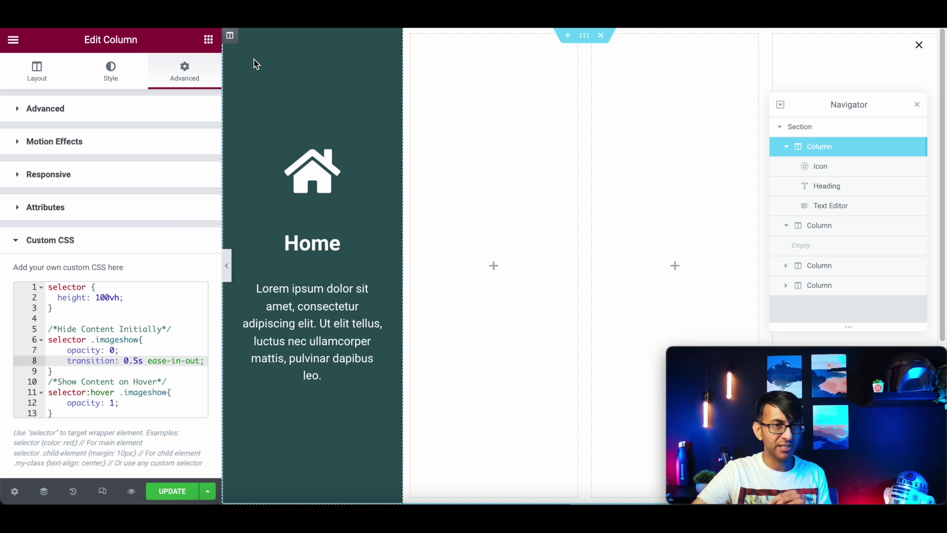
# Step: Clear the first column's normal background color and look through the global colors for the teal color codes
pyautogui.click(110, 72)
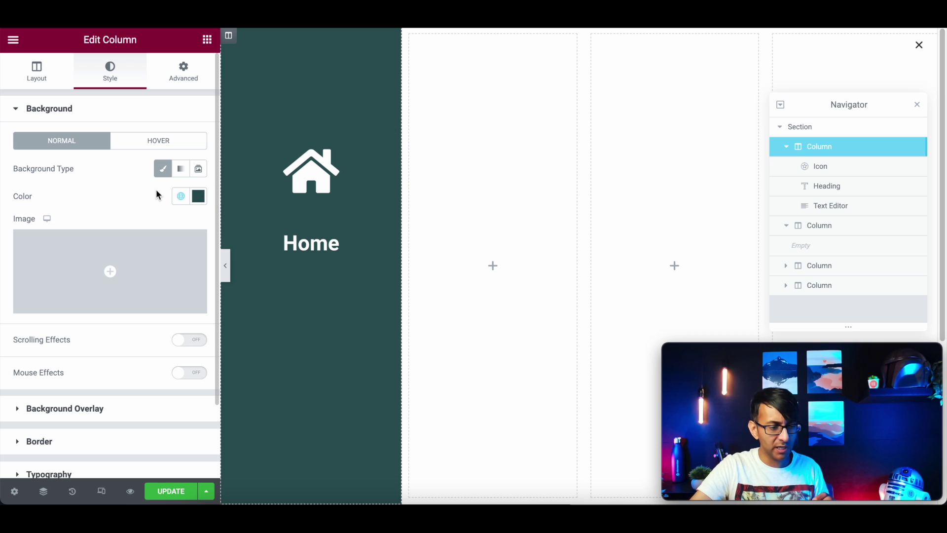
pyautogui.click(180, 198)
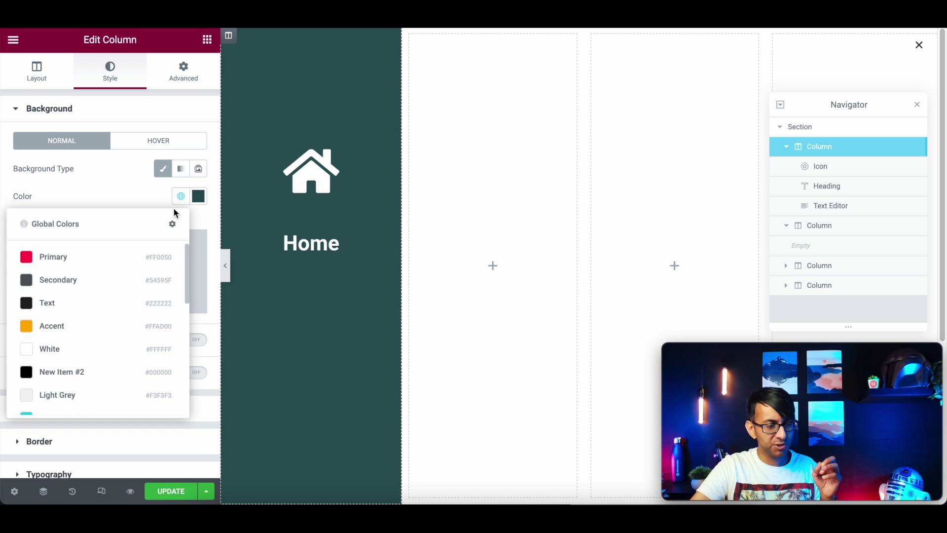
pyautogui.click(200, 199)
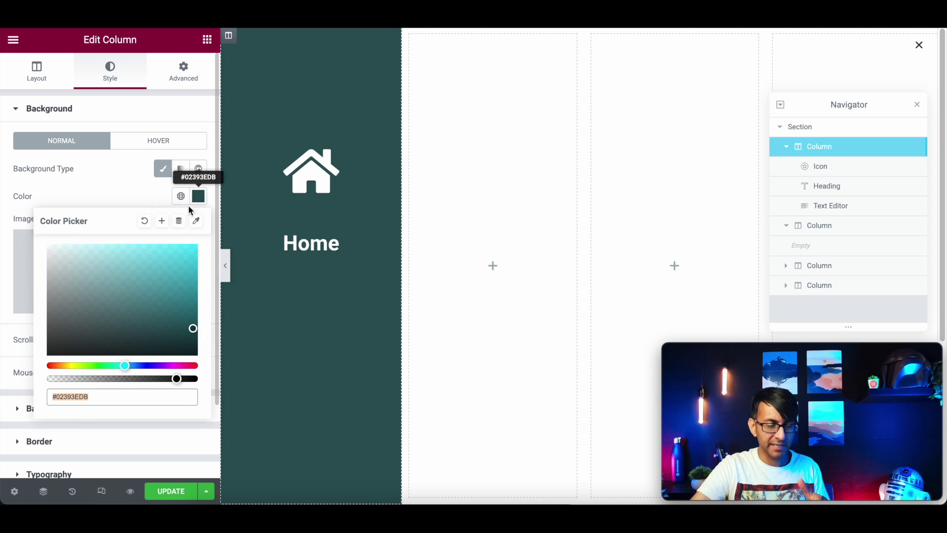
pyautogui.click(145, 223)
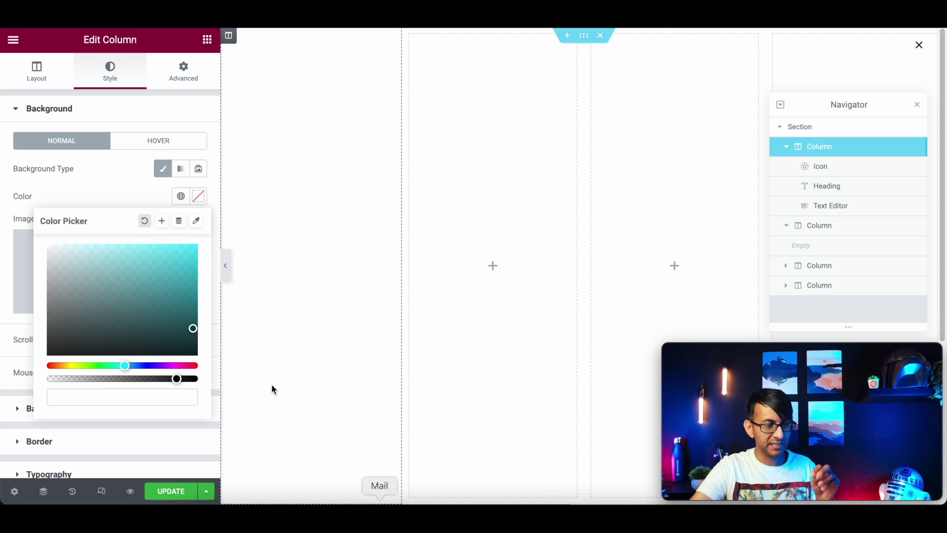
pyautogui.click(201, 200)
pyautogui.click(182, 197)
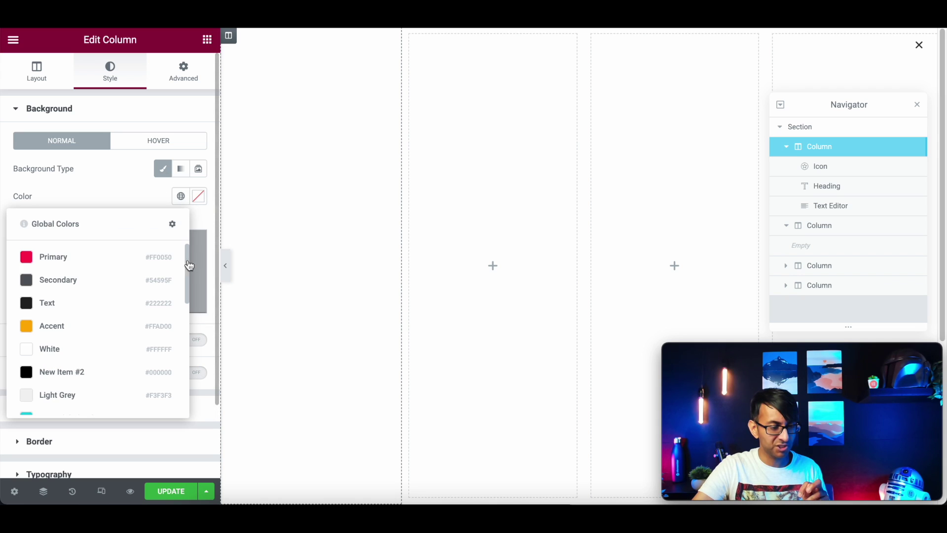
pyautogui.moveTo(187, 264); pyautogui.dragTo(184, 316)
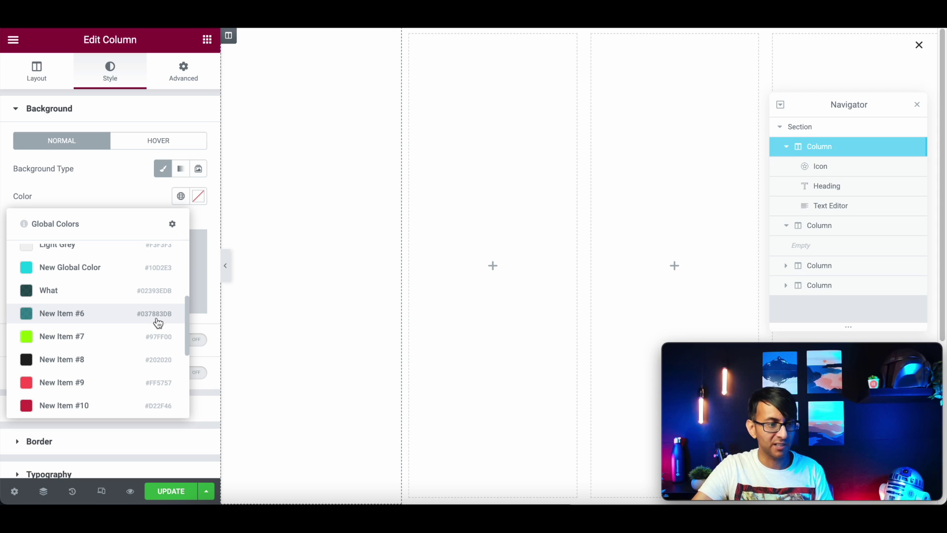
# Step: Add an .elementor-column:hover rule with background-color #037883DB at the end of the first column's custom CSS
pyautogui.click(231, 40)
pyautogui.scroll(-2, 79, 390)
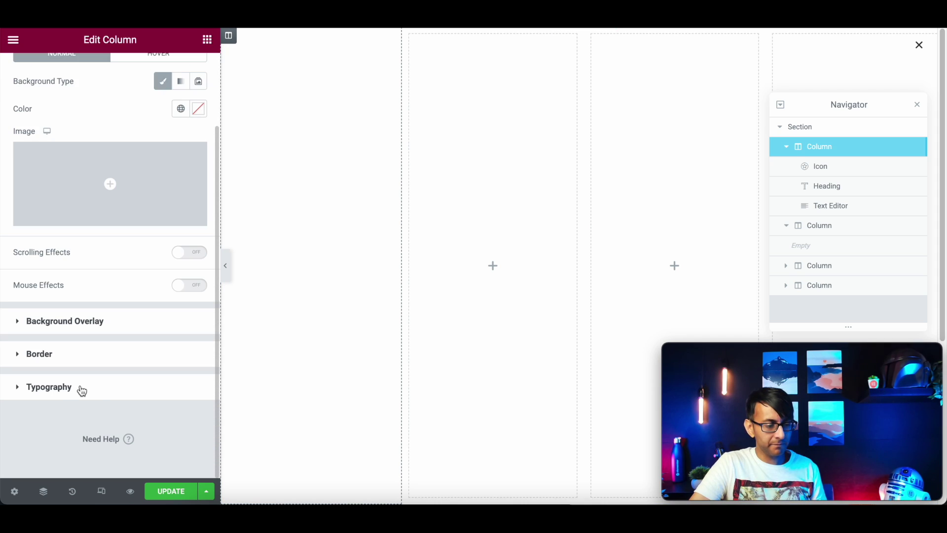
pyautogui.scroll(2, 178, 123)
pyautogui.click(189, 83)
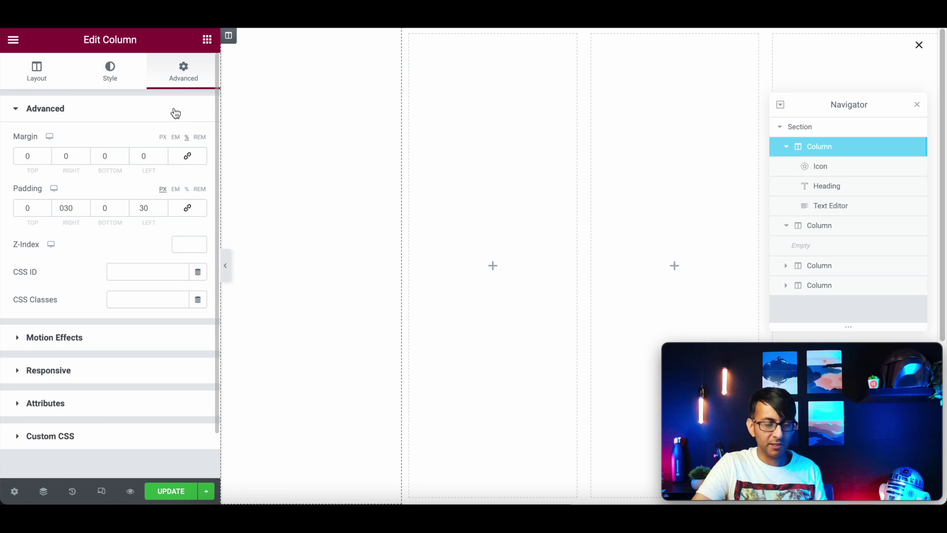
pyautogui.scroll(-1, 140, 327)
pyautogui.click(119, 385)
pyautogui.scroll(-1, 117, 378)
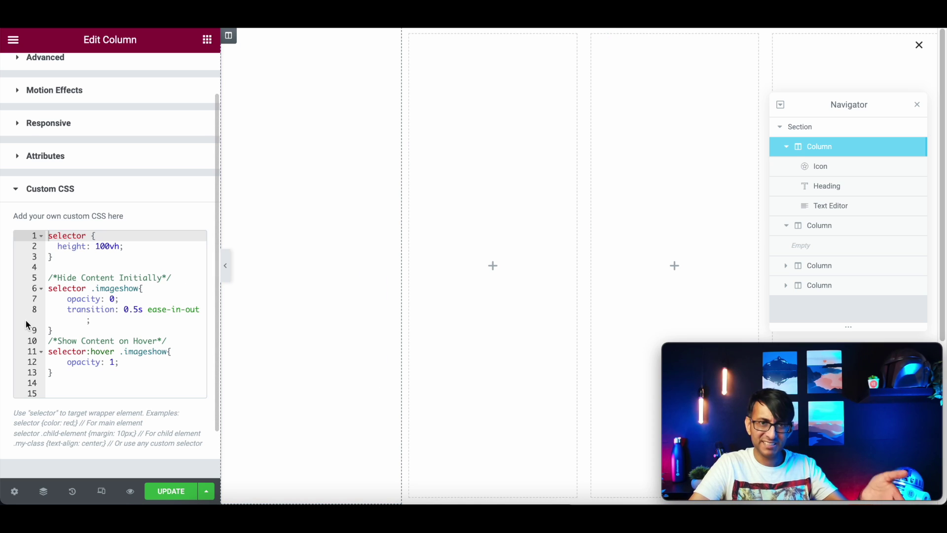
pyautogui.click(79, 384)
pyautogui.write('.elementor-column:hover {   background-color: #037883DB; }')
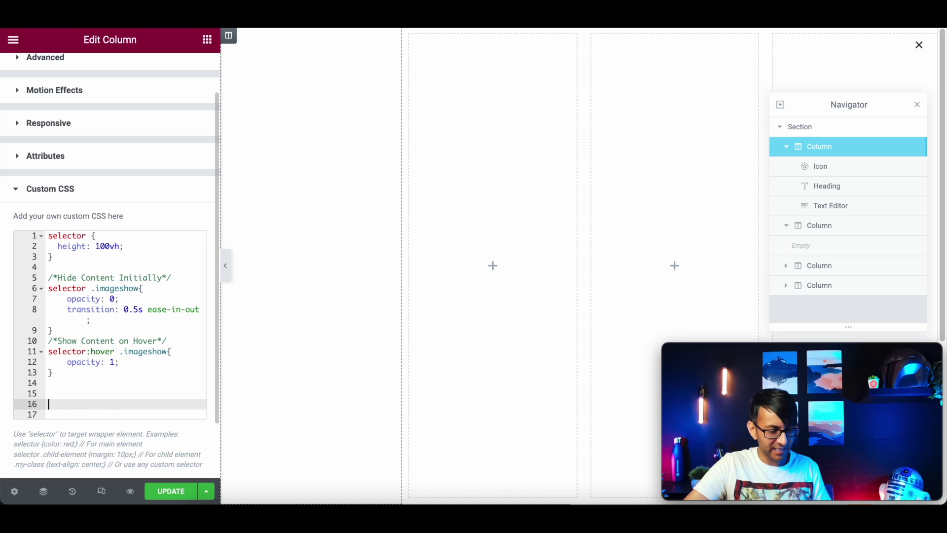
pyautogui.scroll(-1, 152, 378)
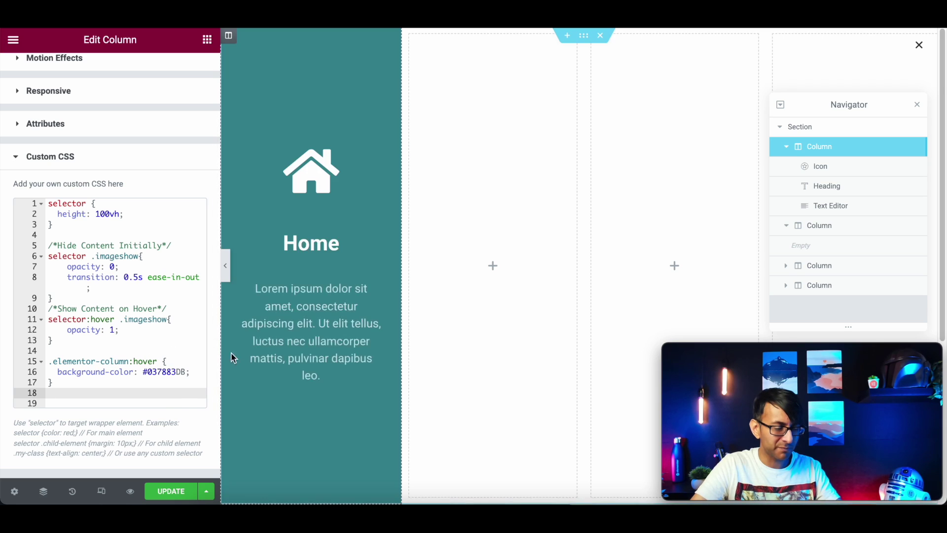
# Step: Add transition 0.5s ease-in-out to the hover rule, rescope it to selector:hover, and precede it with a matching selector rule using background-color #02393EDB
pyautogui.click(143, 277)
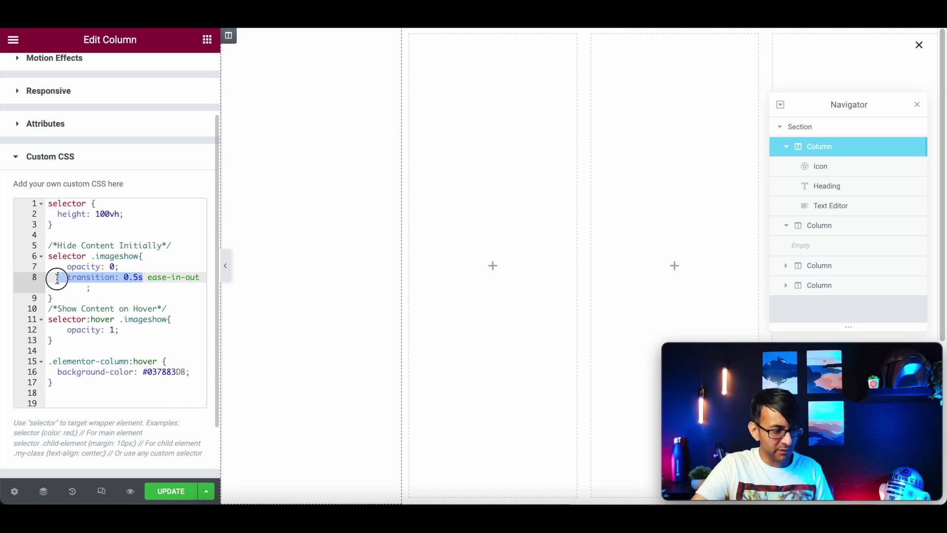
pyautogui.click(192, 373)
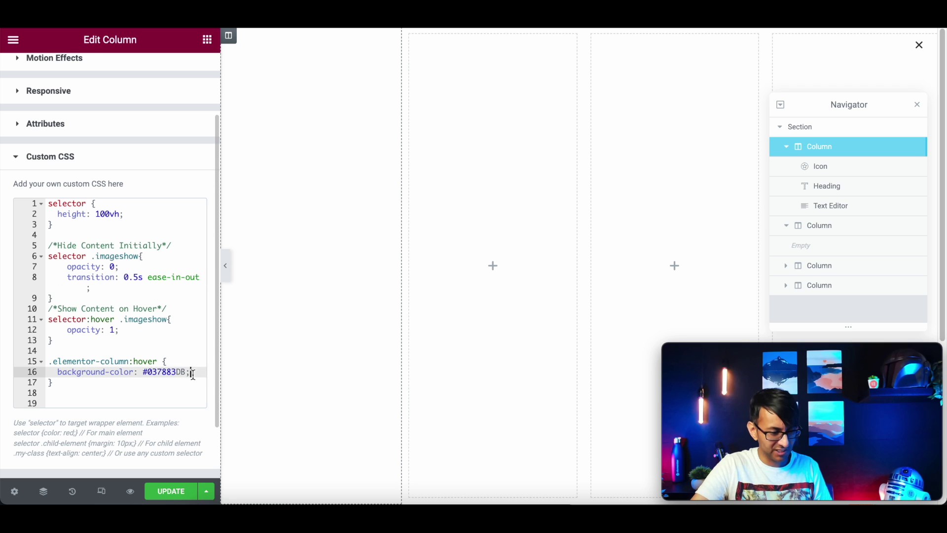
pyautogui.press('Return')
pyautogui.write('transition: 0.5s')
pyautogui.click(203, 280)
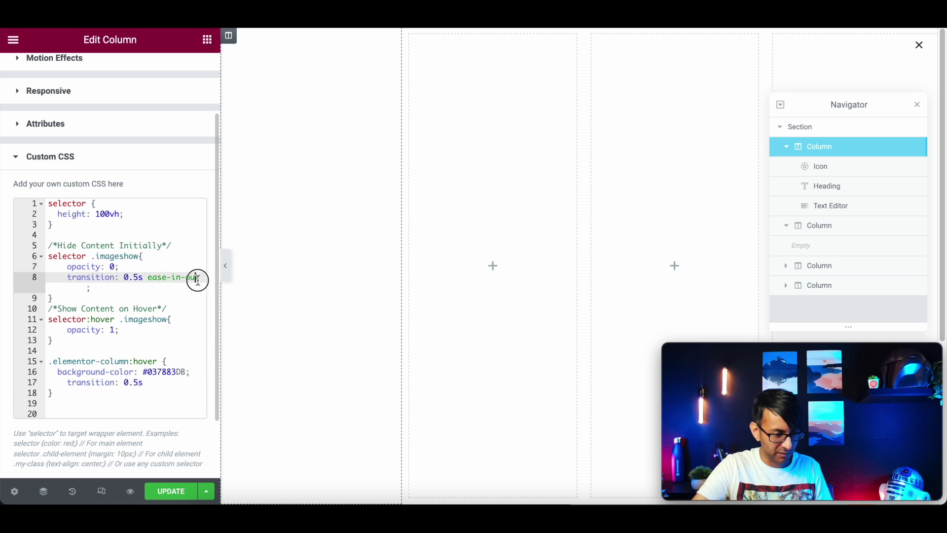
pyautogui.moveTo(124, 288); pyautogui.dragTo(49, 276)
pyautogui.hotkey('ctrl', 'c')
pyautogui.click(17, 383)
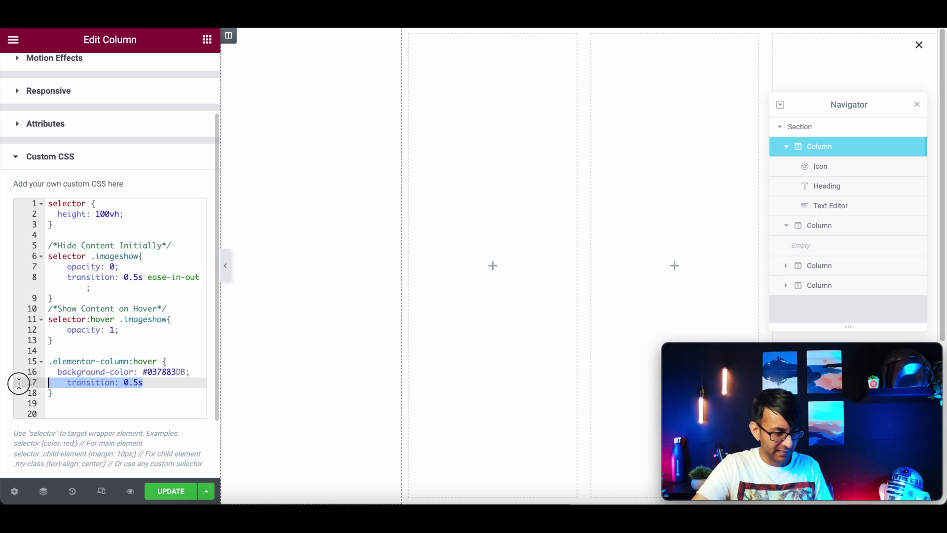
pyautogui.hotkey('ctrl', 'v')
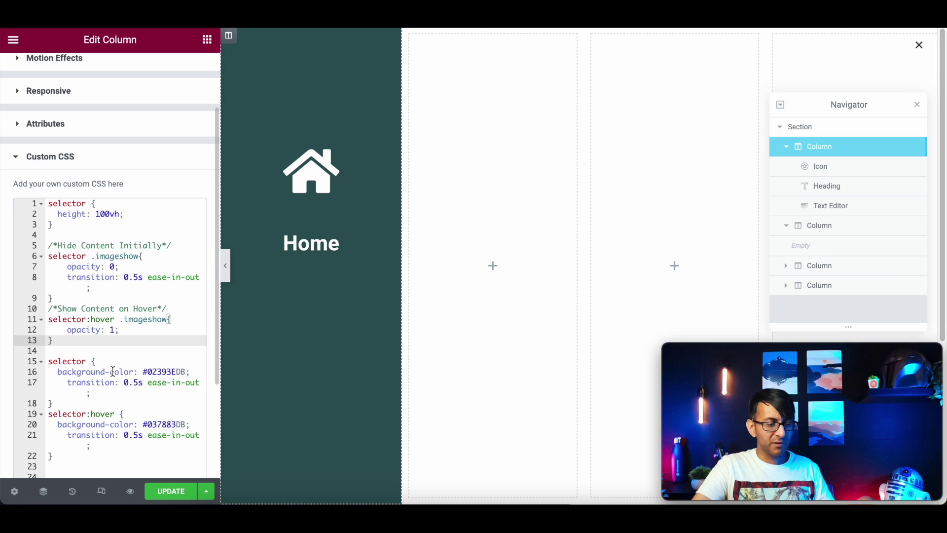
# Step: Remove the transition line from the selector rule that sets background-color #02393EDB
pyautogui.moveTo(48, 361); pyautogui.dragTo(58, 383)
pyautogui.click(152, 383)
pyautogui.click(199, 383)
pyautogui.write('t')
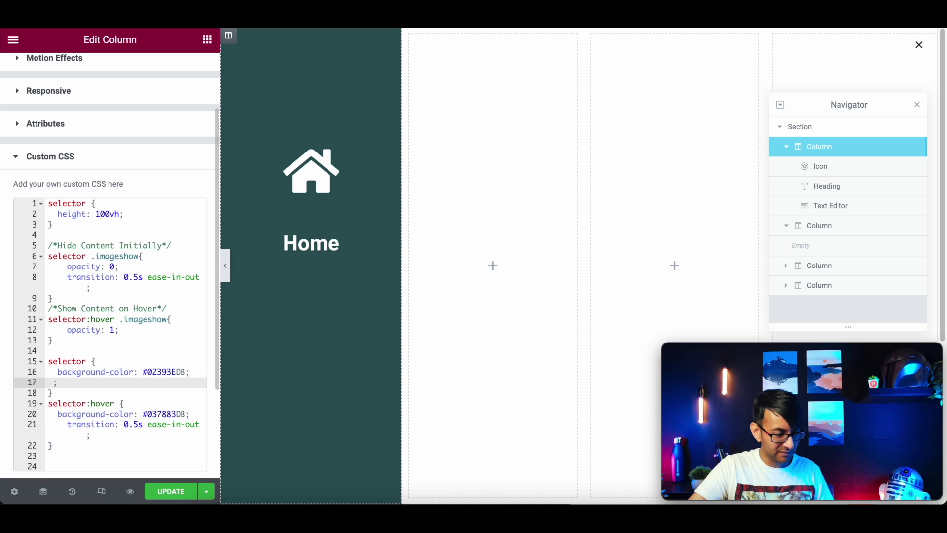
pyautogui.press('Delete')
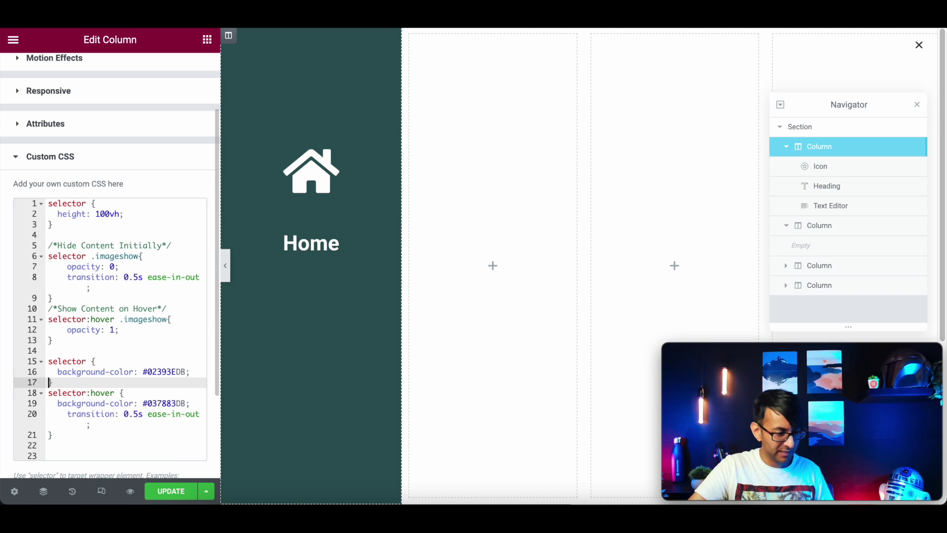
# Step: Preview the first column's hover effect, including with the editing panel collapsed, and restore the panel
pyautogui.click(129, 360)
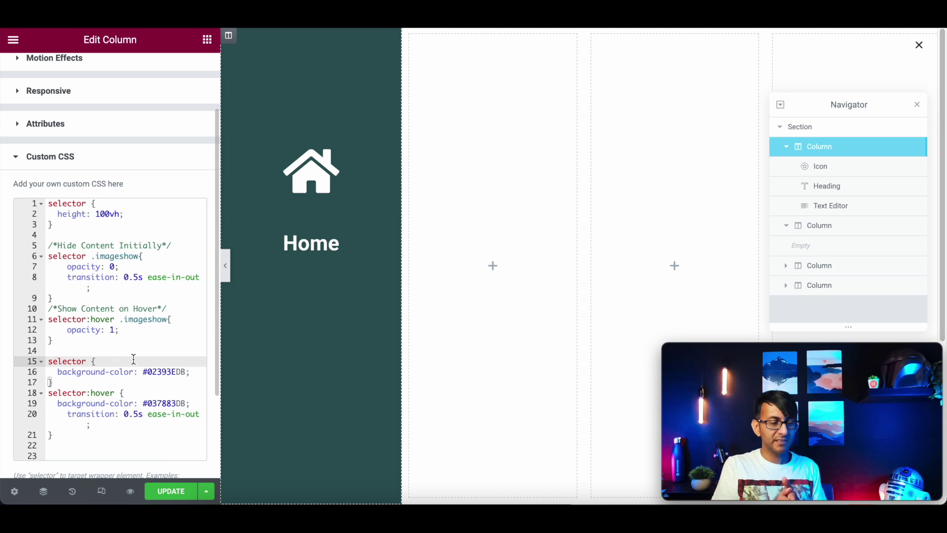
pyautogui.moveTo(245, 383)
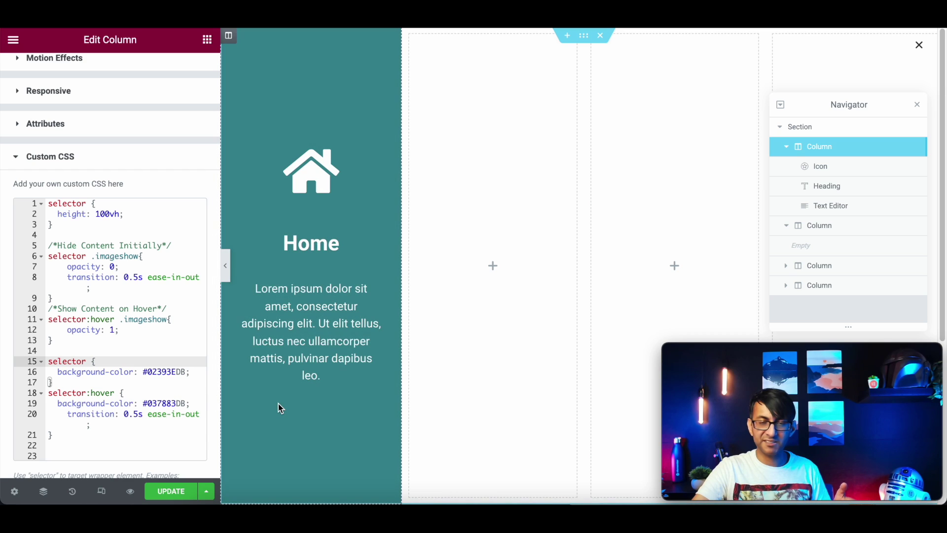
pyautogui.click(226, 269)
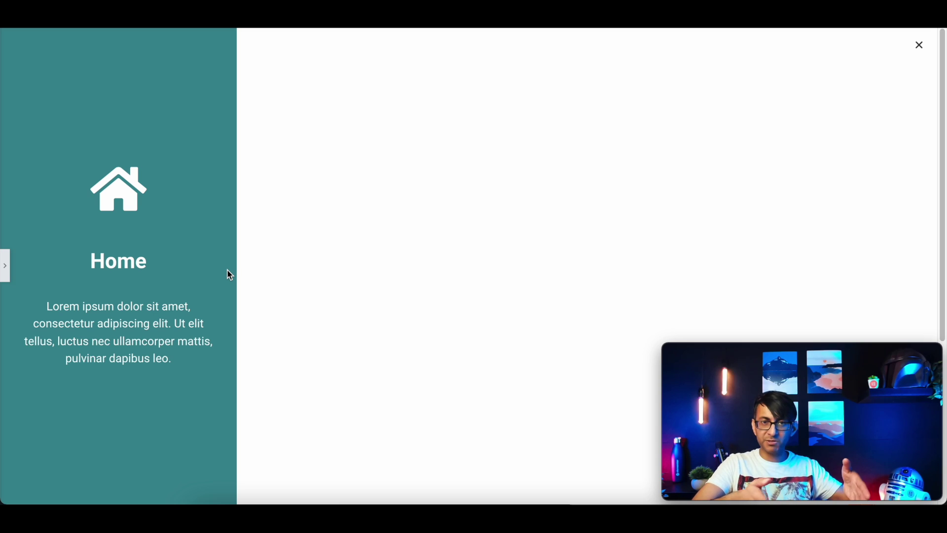
pyautogui.click(7, 269)
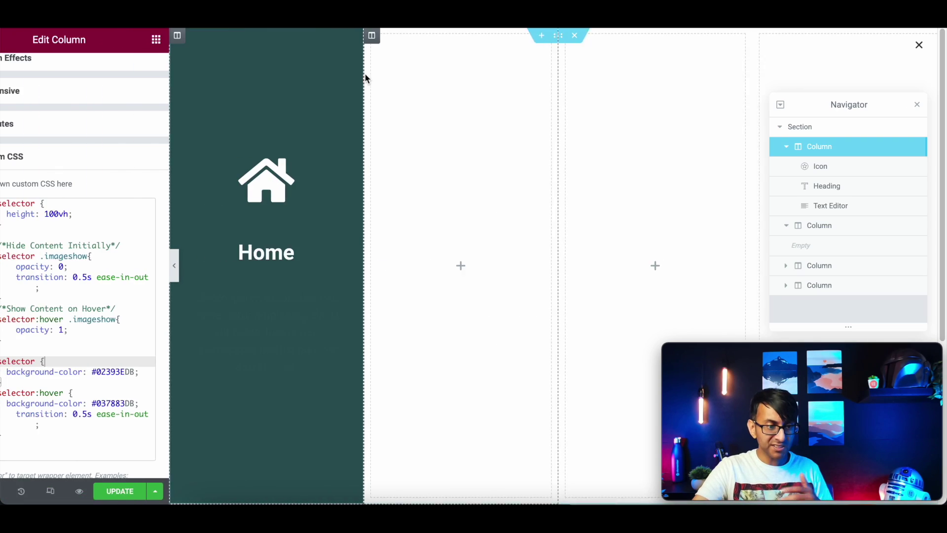
# Step: Delete the three empty columns, leaving only the column with the icon, heading and text
pyautogui.rightClick(410, 35)
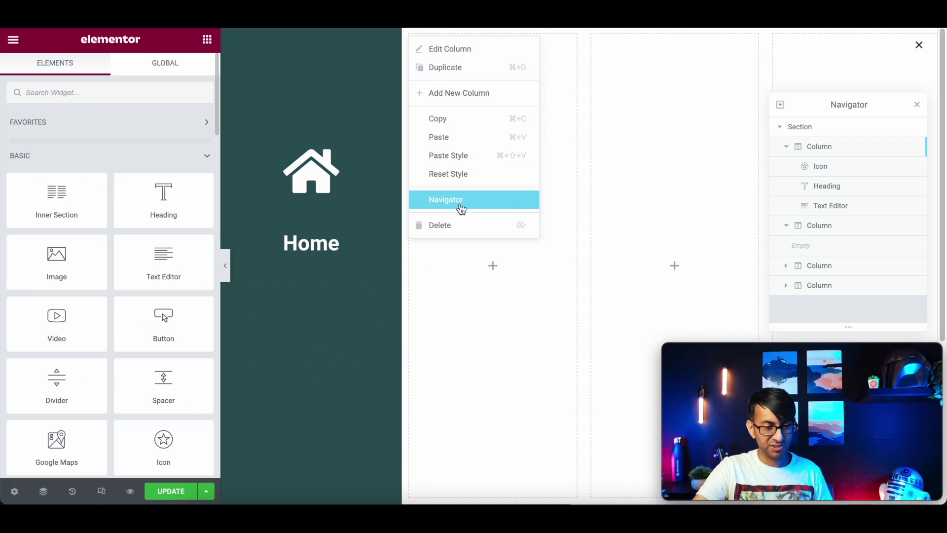
pyautogui.click(463, 225)
pyautogui.rightClick(467, 36)
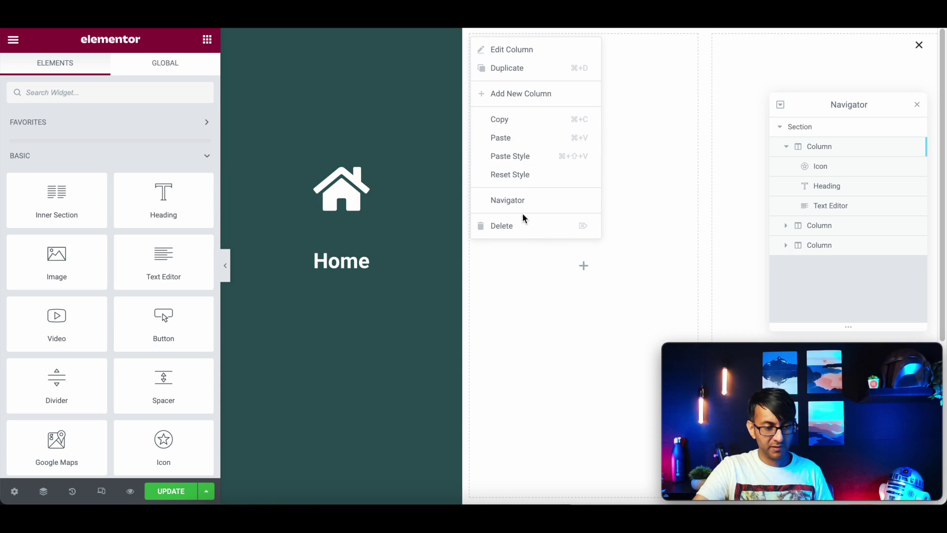
pyautogui.click(518, 224)
pyautogui.rightClick(592, 36)
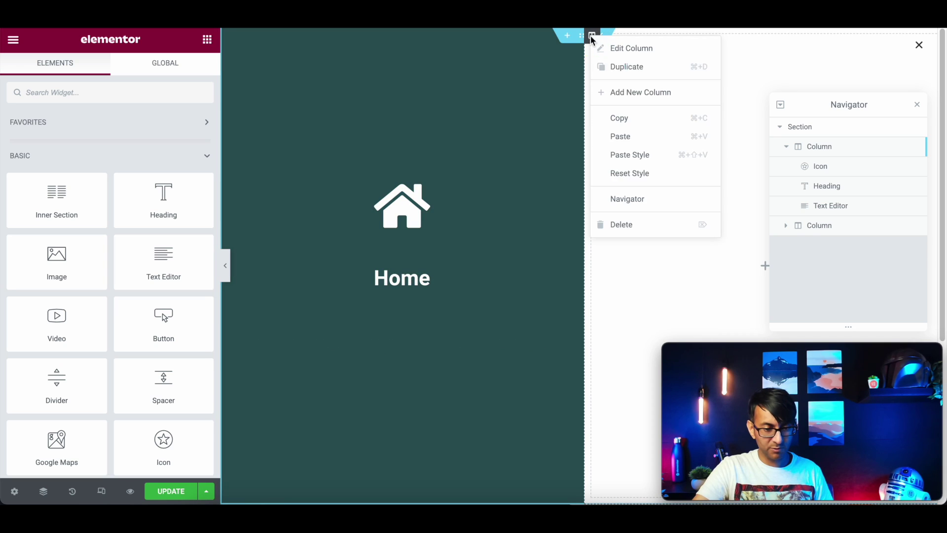
pyautogui.click(655, 225)
# Step: Duplicate the Home column three times to make four matching columns
pyautogui.rightClick(228, 35)
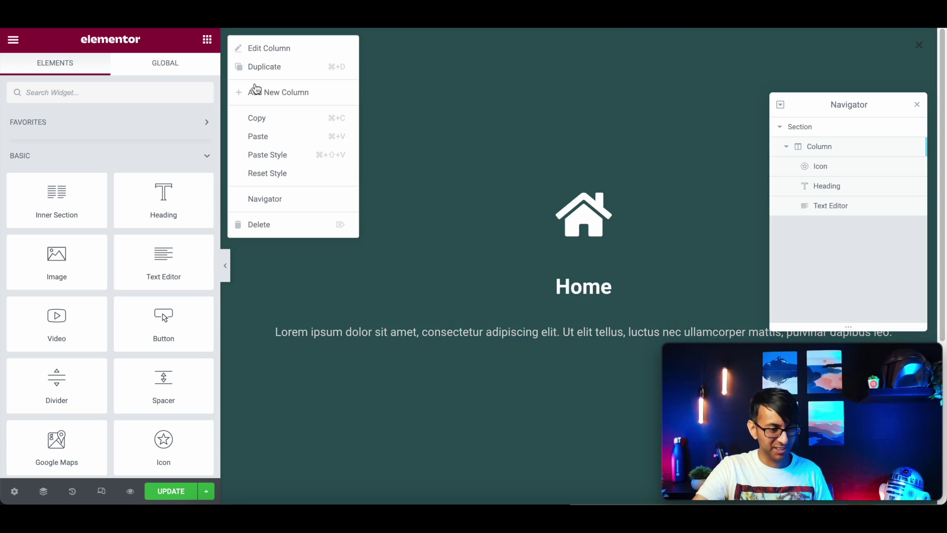
pyautogui.click(277, 77)
pyautogui.rightClick(229, 35)
pyautogui.click(264, 76)
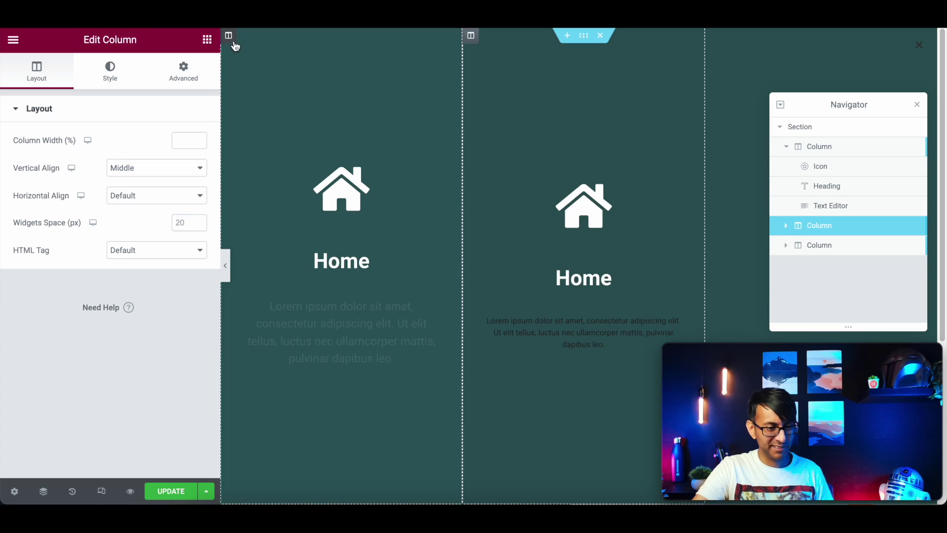
pyautogui.rightClick(232, 39)
pyautogui.click(268, 68)
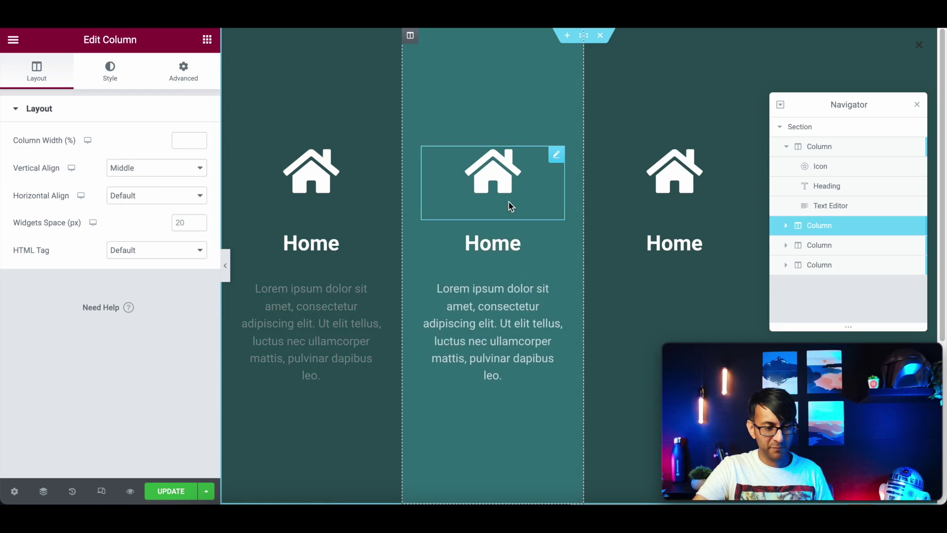
# Step: Open the second column's icon for replacement
pyautogui.click(561, 165)
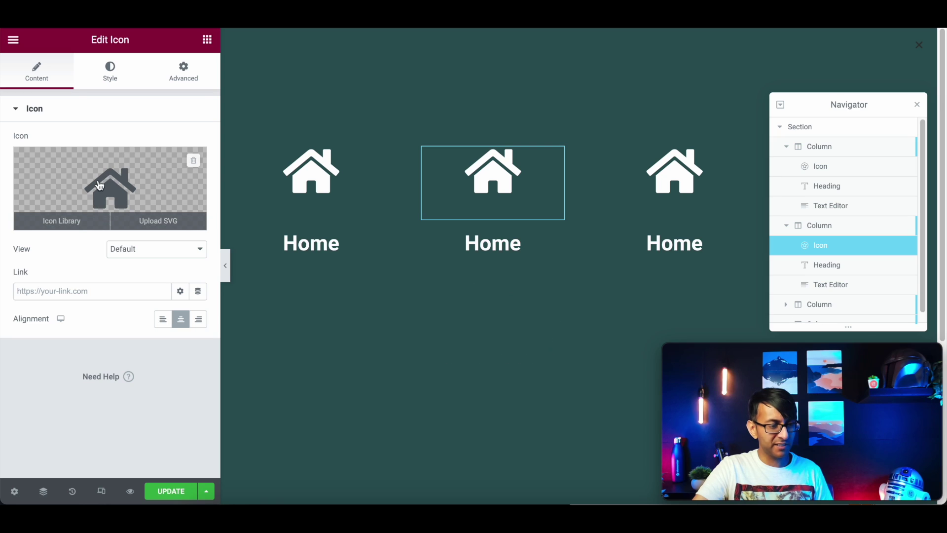
pyautogui.click(198, 172)
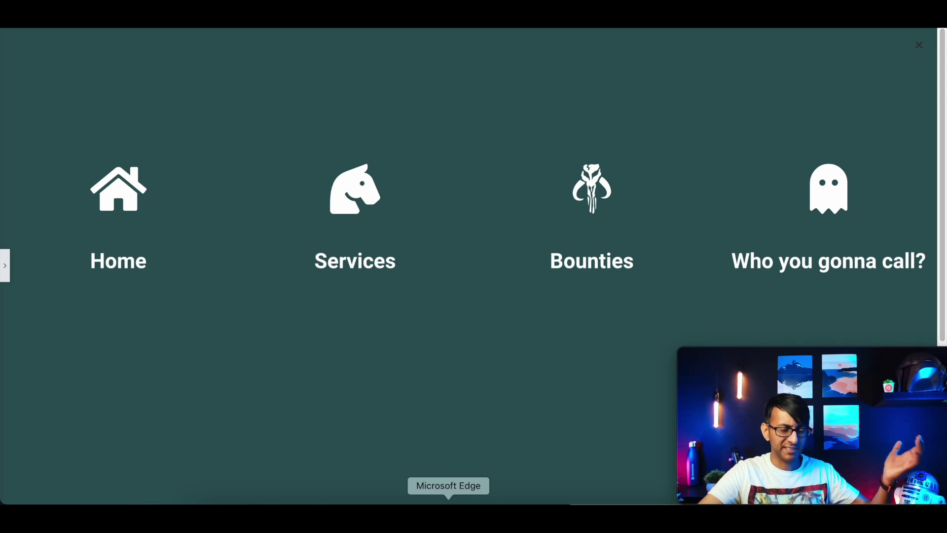
# Step: Preview the hover effect on the Home, Services and Bounties columns, and restore the editing panel
pyautogui.moveTo(131, 416)
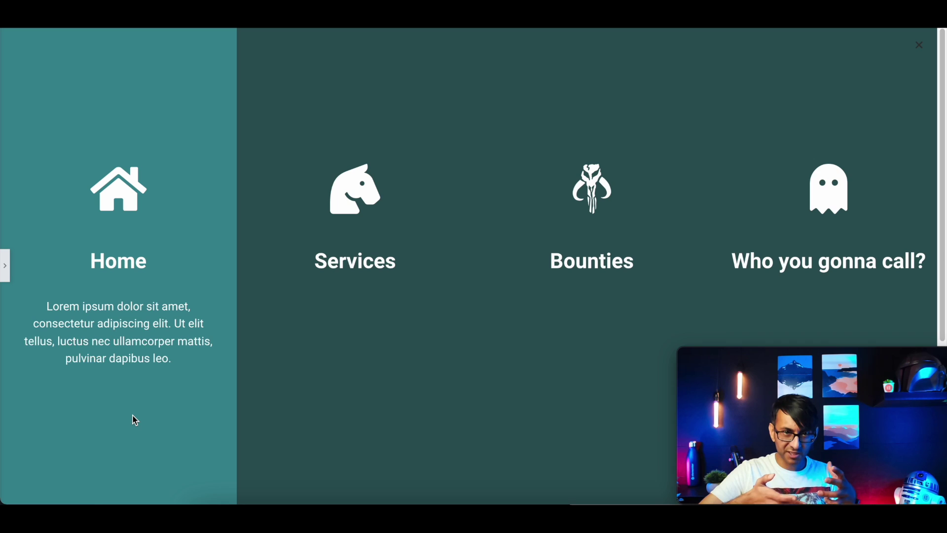
pyautogui.moveTo(309, 405)
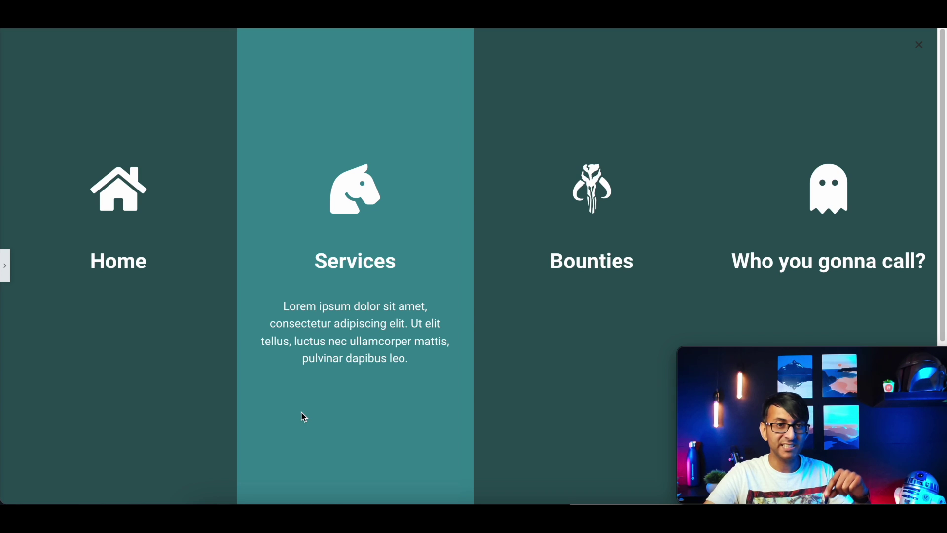
pyautogui.moveTo(541, 380)
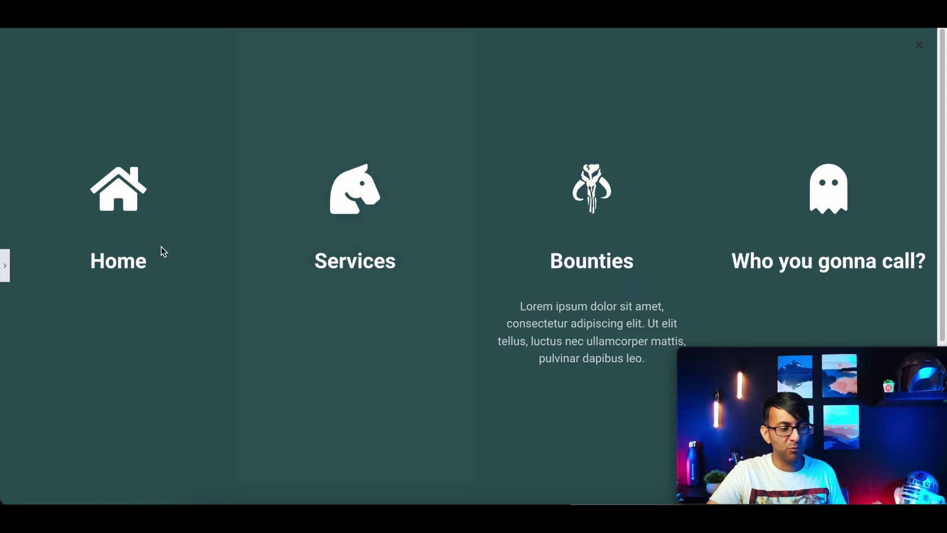
pyautogui.click(7, 271)
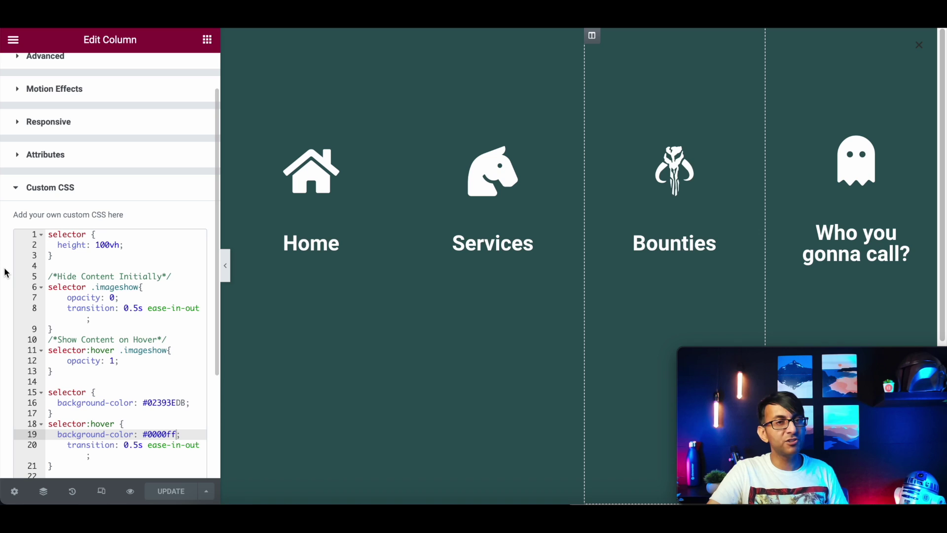
# Step: Give the popup's close button the White global color and size 32, and enable Avoid Multiple Popups
pyautogui.click(14, 492)
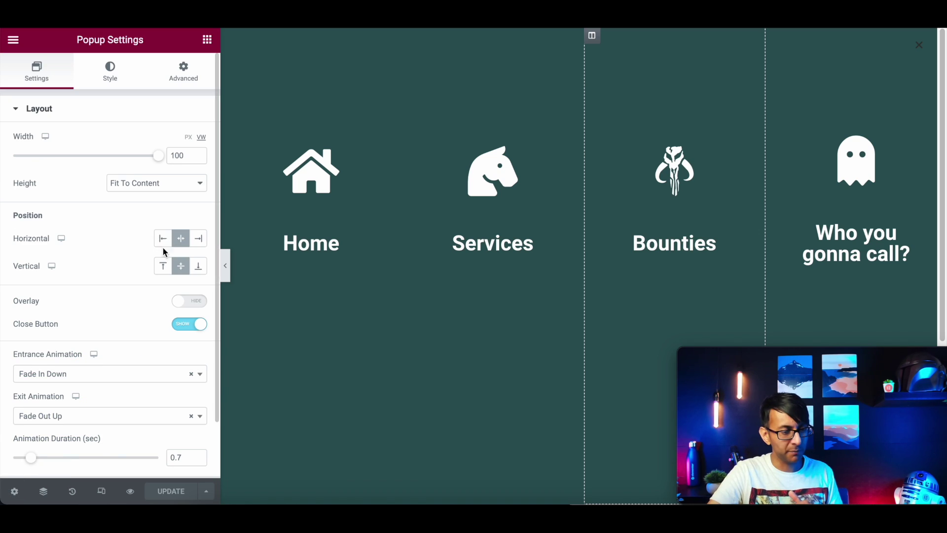
pyautogui.click(108, 69)
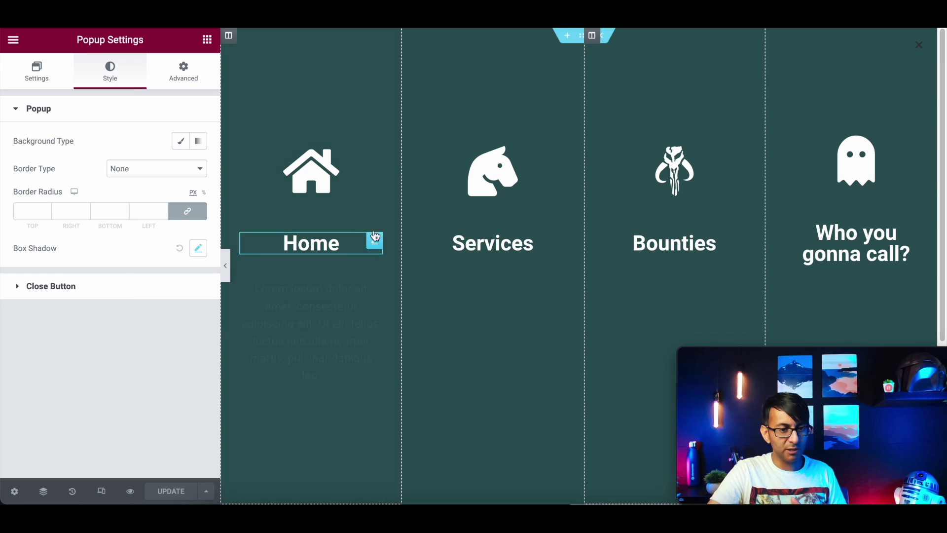
pyautogui.click(47, 294)
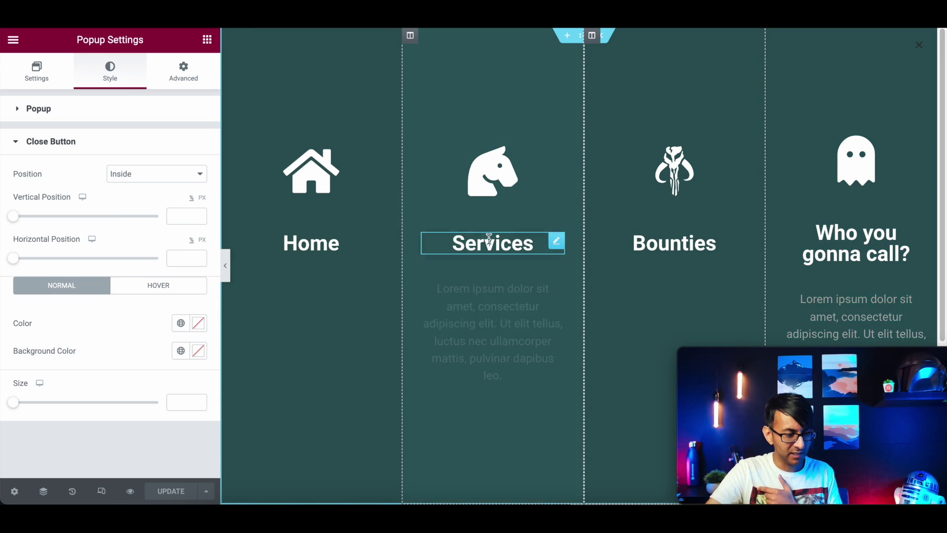
pyautogui.click(180, 323)
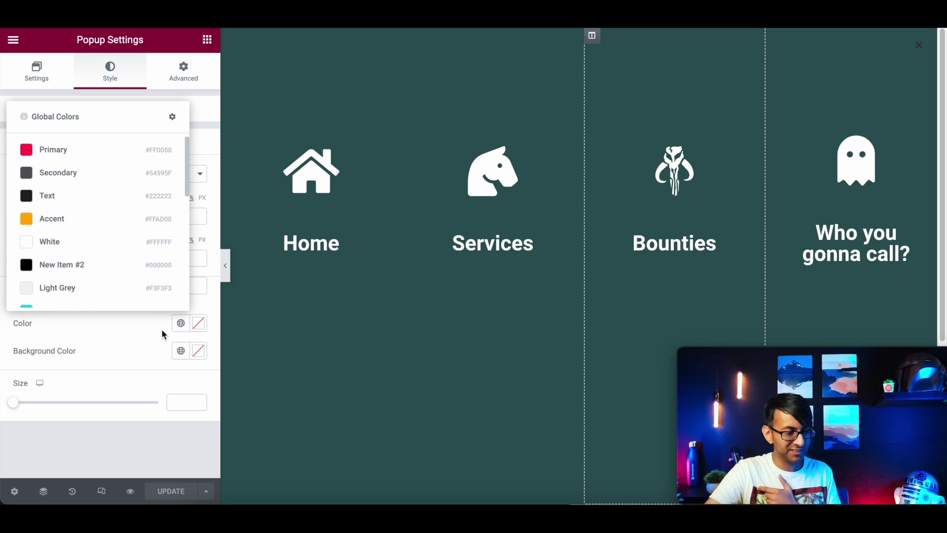
pyautogui.click(114, 246)
pyautogui.moveTo(24, 399); pyautogui.dragTo(65, 407)
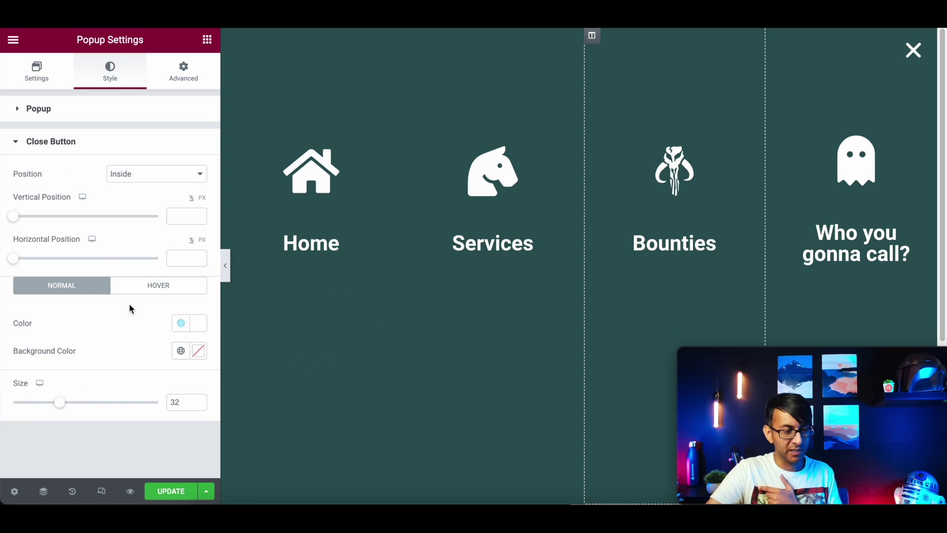
pyautogui.click(185, 75)
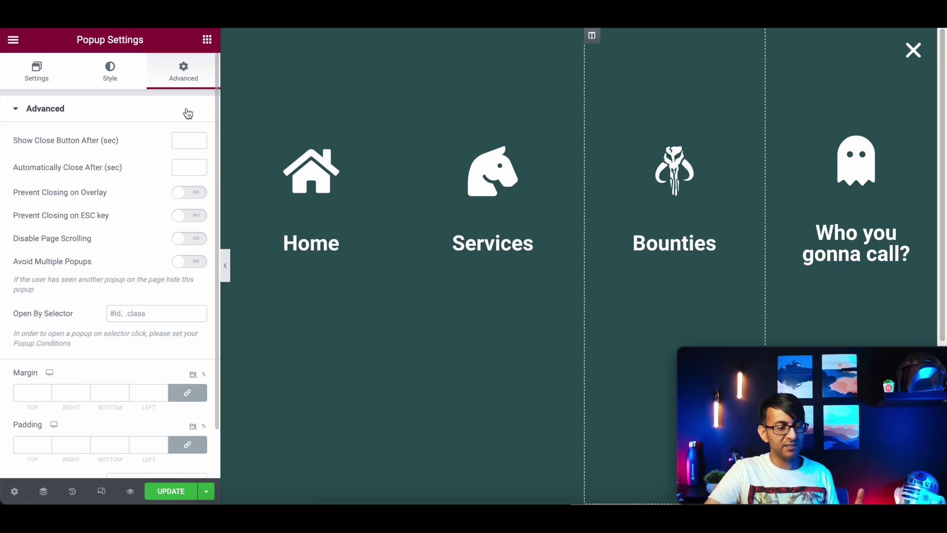
pyautogui.click(191, 266)
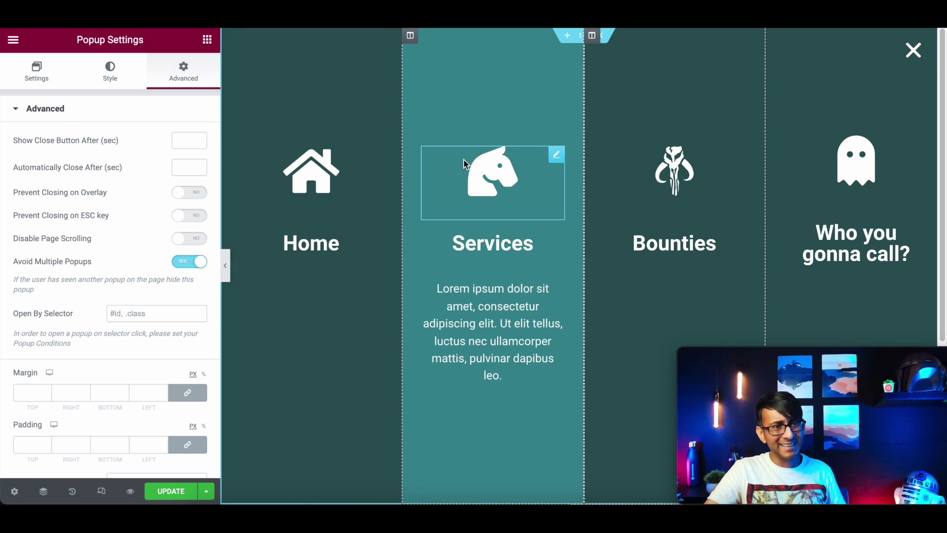
# Step: Switch the responsive preview to mobile and open the Home column's custom CSS
pyautogui.click(107, 494)
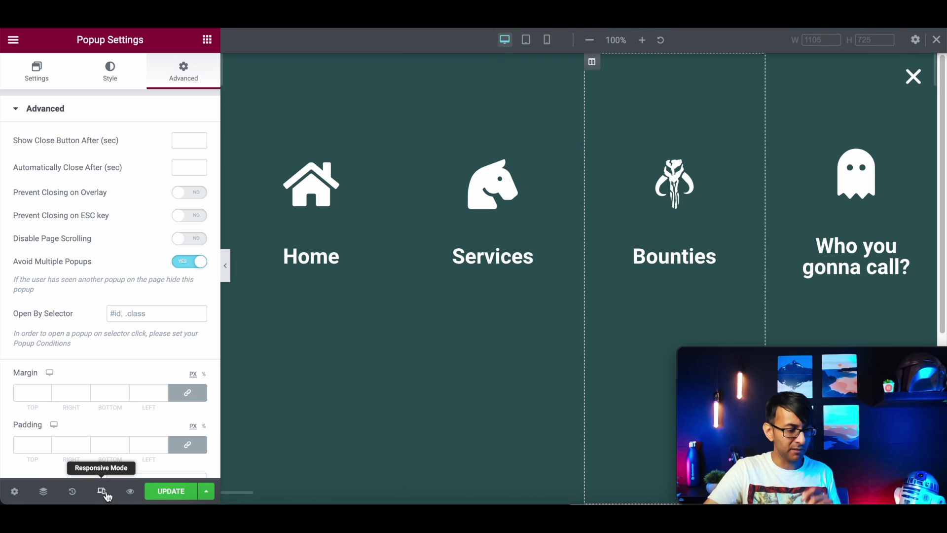
pyautogui.click(548, 42)
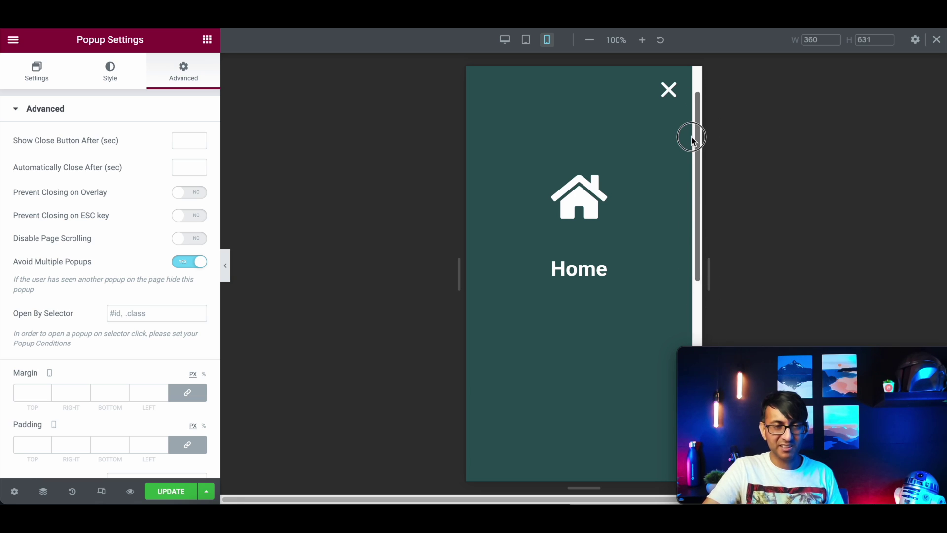
pyautogui.click(485, 83)
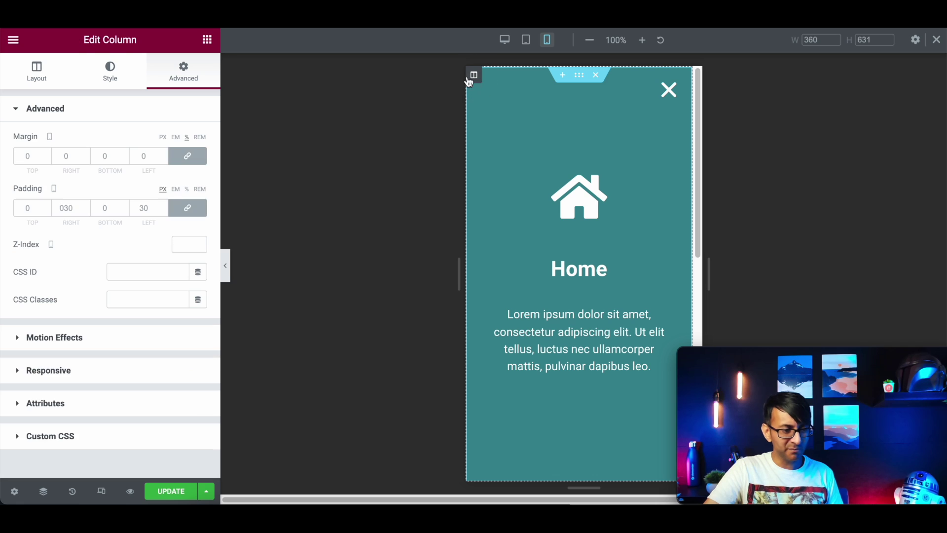
pyautogui.click(149, 440)
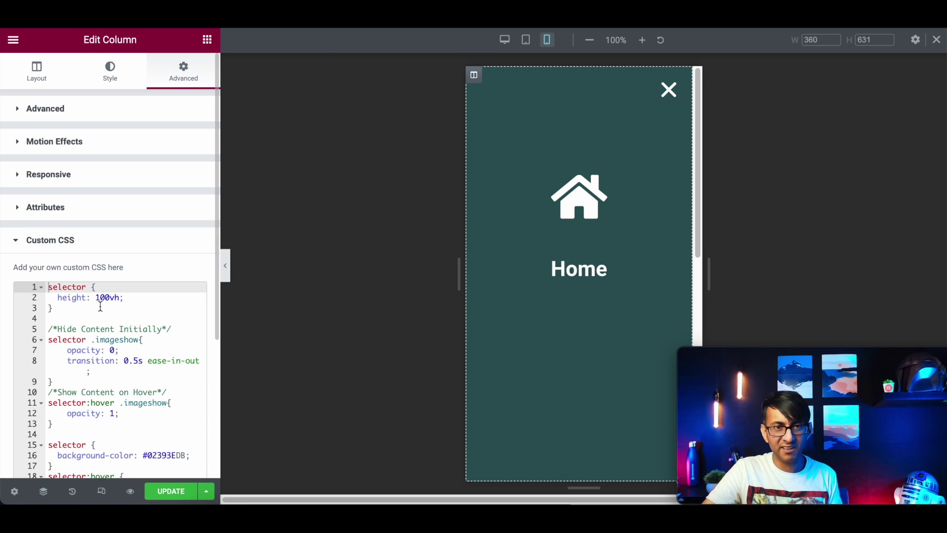
# Step: Try deleting the height: 100vh rule from the Home column's custom CSS, and undo the deletion
pyautogui.moveTo(83, 312); pyautogui.dragTo(43, 289)
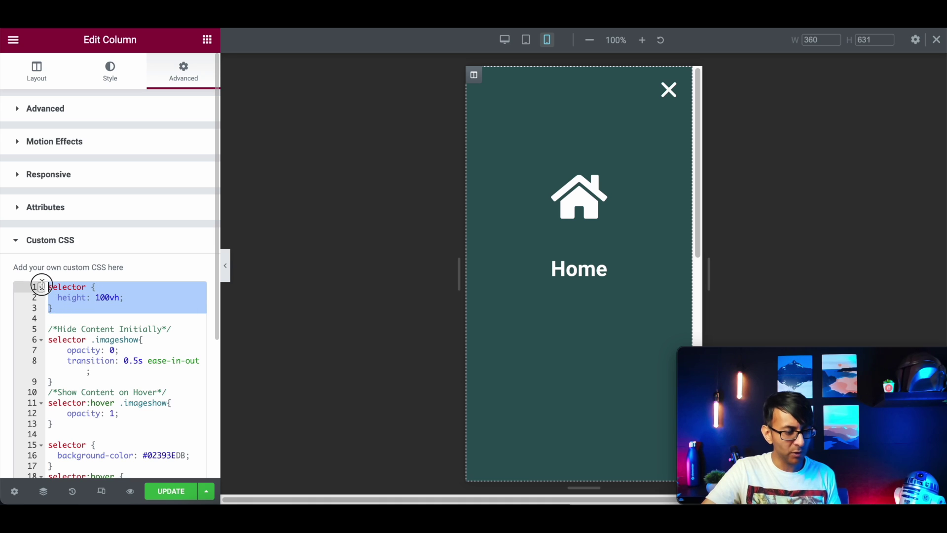
pyautogui.press('BackSpace')
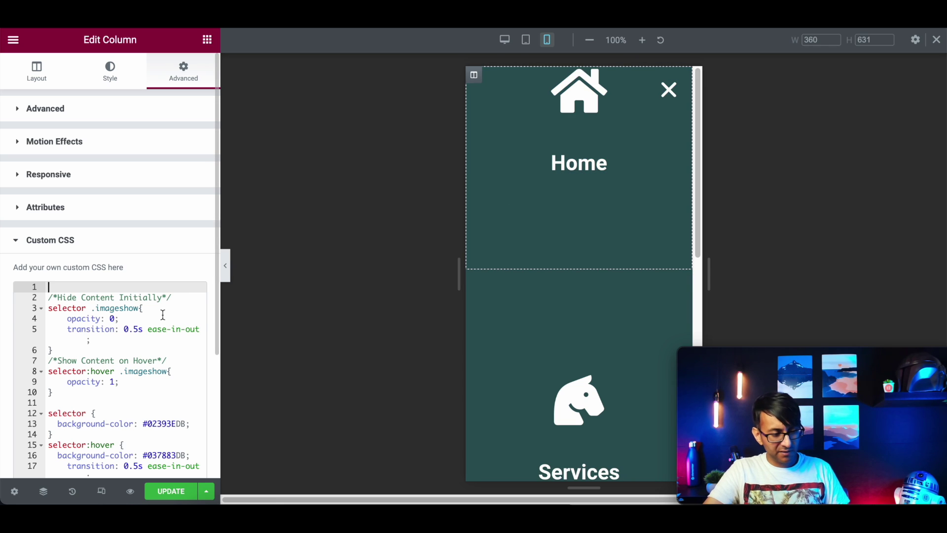
pyautogui.hotkey('ctrl', 'z')
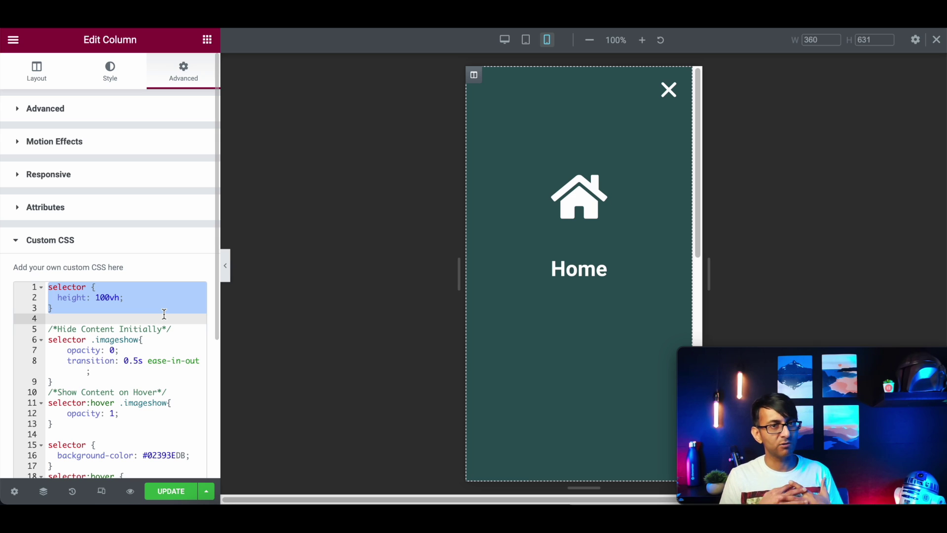
pyautogui.click(84, 318)
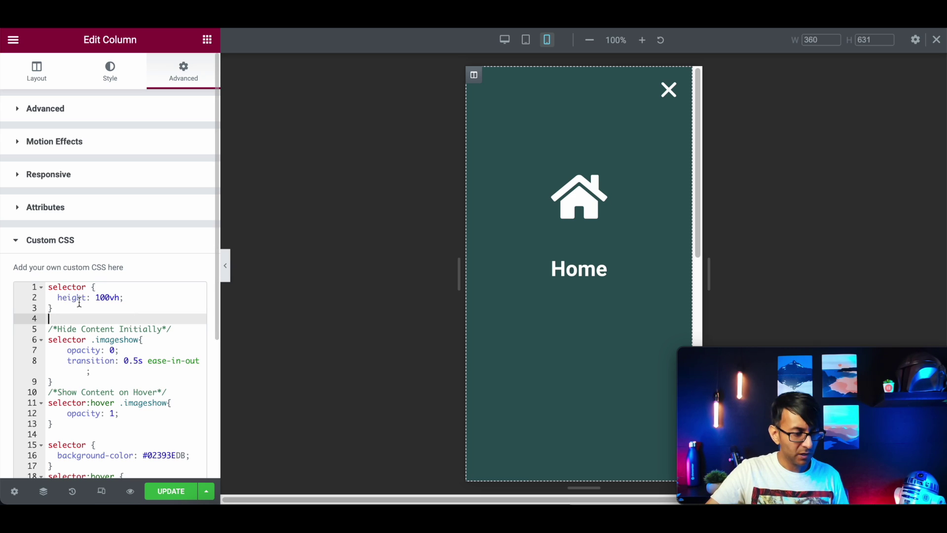
pyautogui.click(50, 288)
pyautogui.write('@media screen and (min-width: 480px) {   body {')
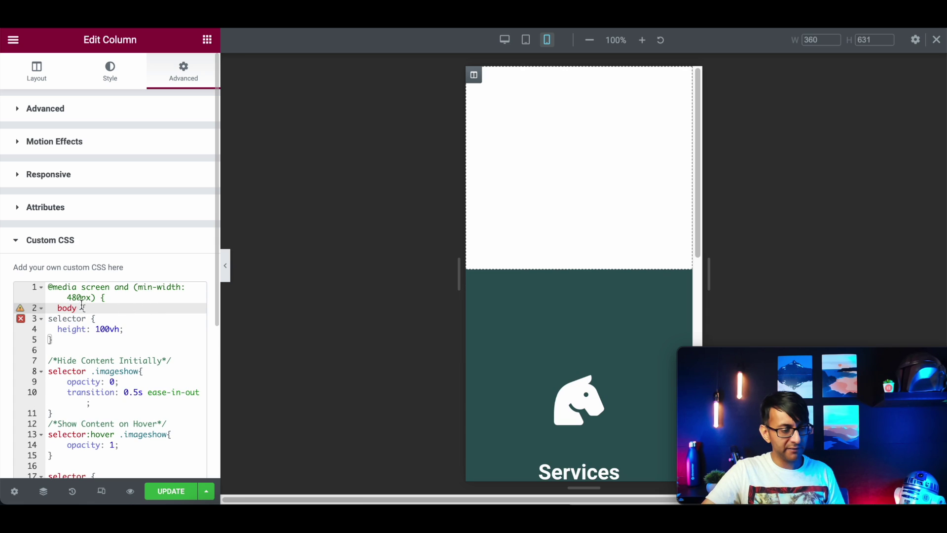
pyautogui.doubleClick(147, 287)
pyautogui.write('max')
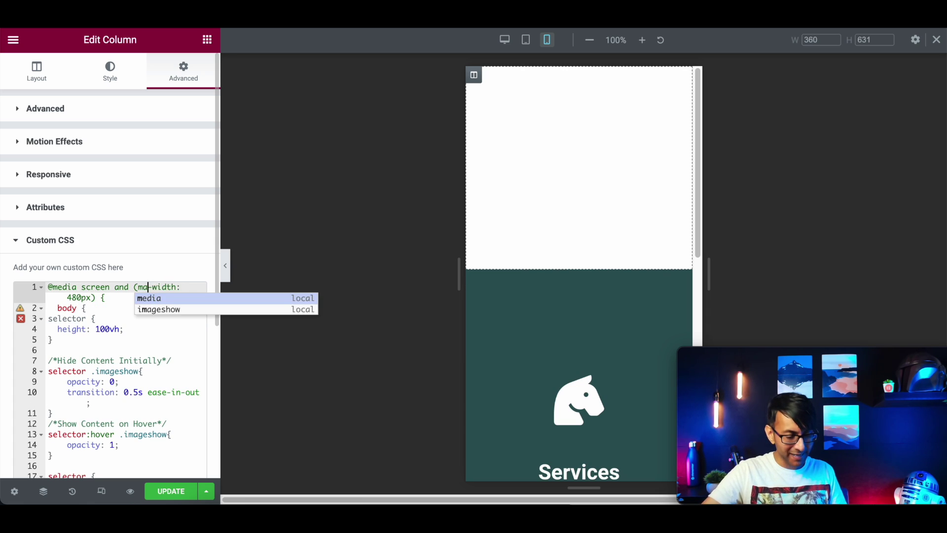
pyautogui.click(55, 349)
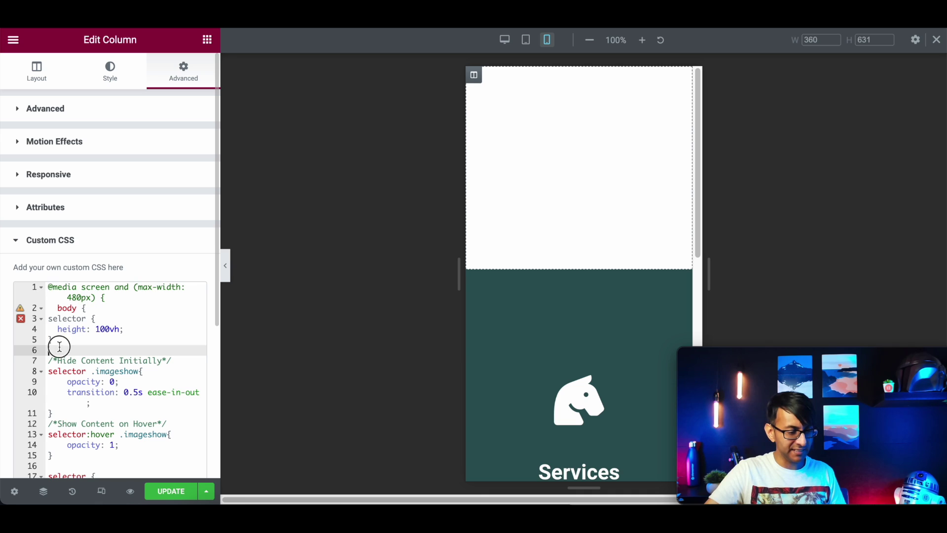
pyautogui.write('}')
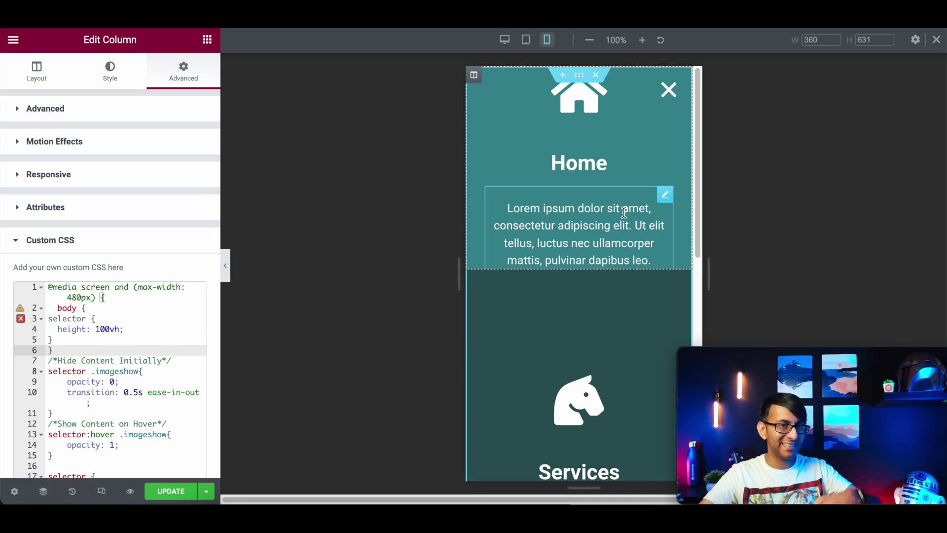
# Step: Remove the media query, body line and extra closing brace around the height: 100vh rule, and return to the desktop preview
pyautogui.click(44, 351)
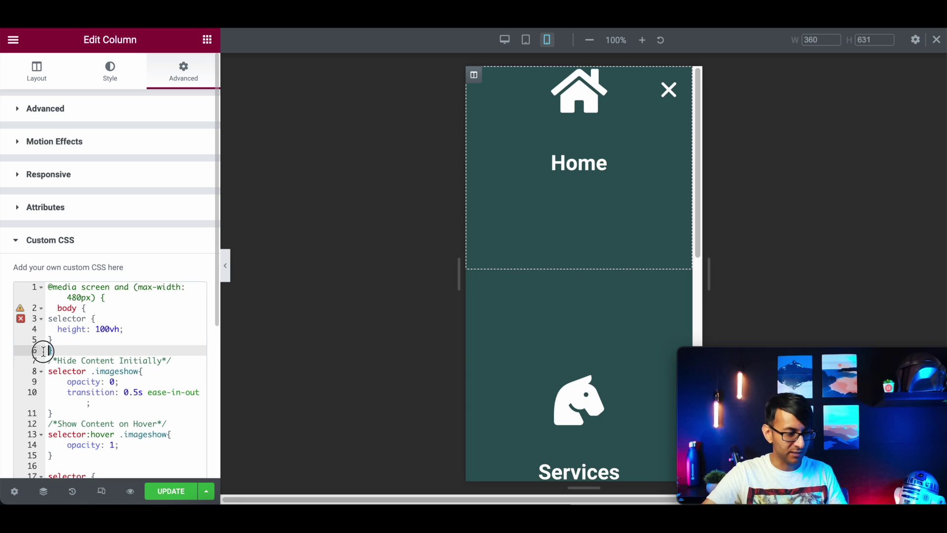
pyautogui.moveTo(106, 298); pyautogui.dragTo(14, 285)
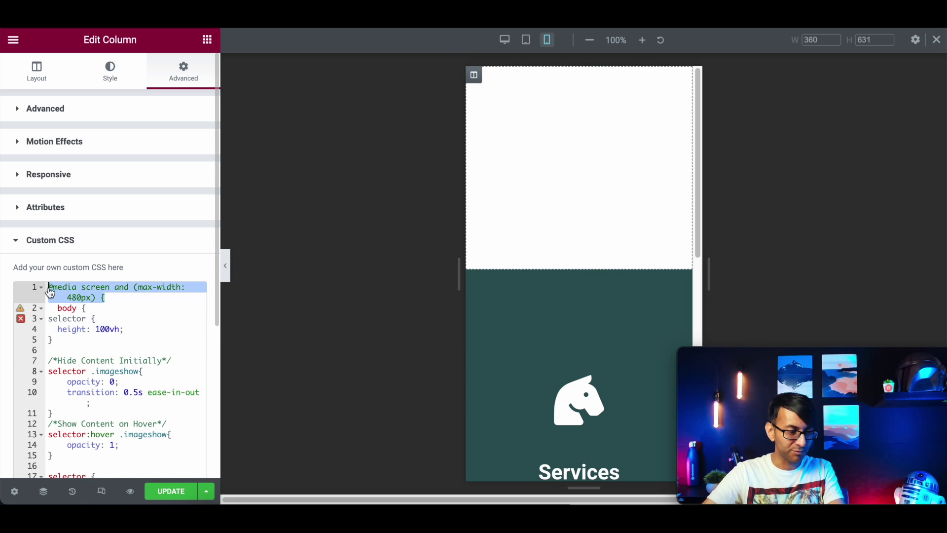
pyautogui.press('BackSpace')
pyautogui.moveTo(89, 298); pyautogui.dragTo(48, 287)
pyautogui.press('BackSpace')
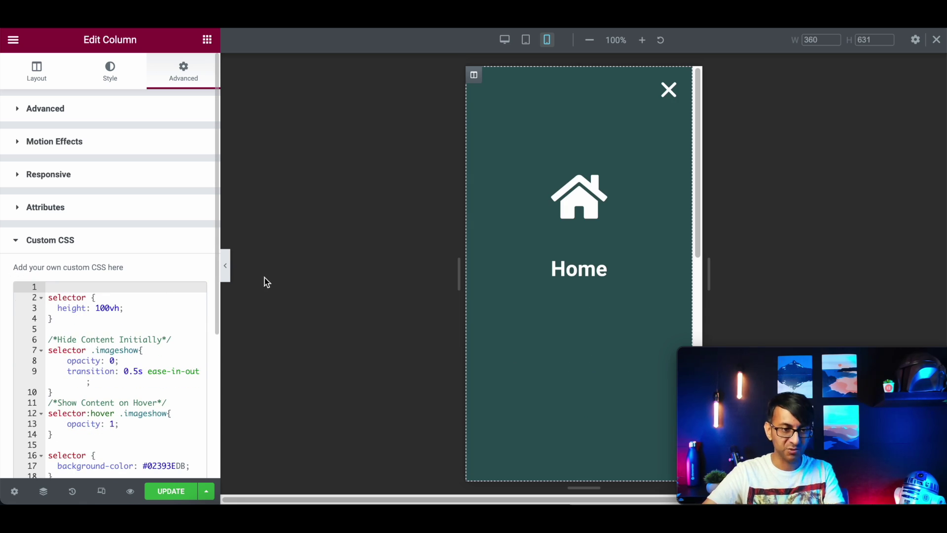
pyautogui.click(504, 40)
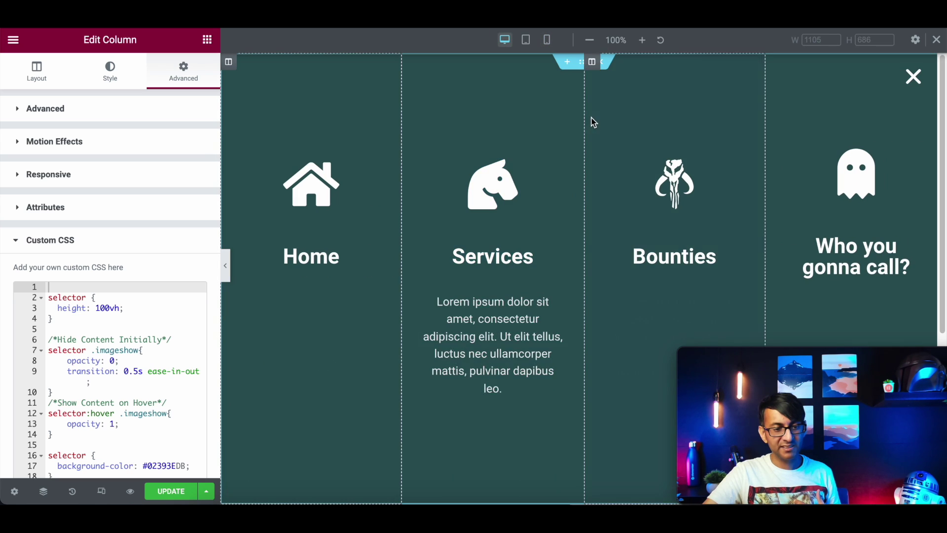
# Step: Hide the four-column section on mobile, check it in the mobile preview, and return to the desktop preview
pyautogui.click(584, 61)
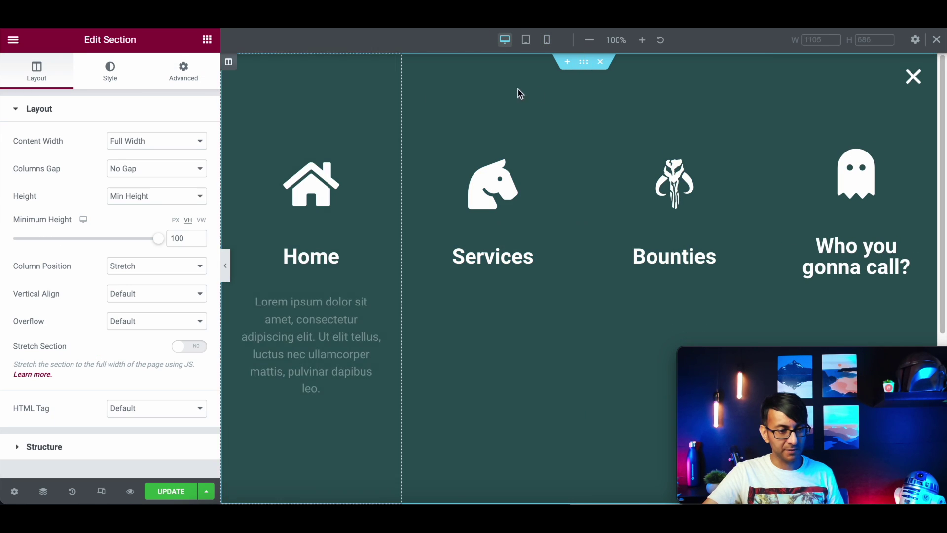
pyautogui.click(184, 71)
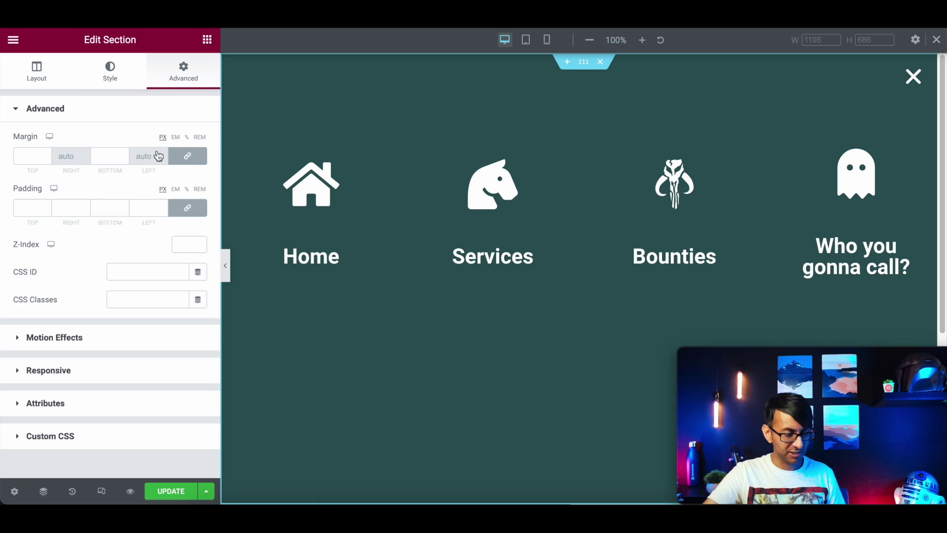
pyautogui.click(101, 371)
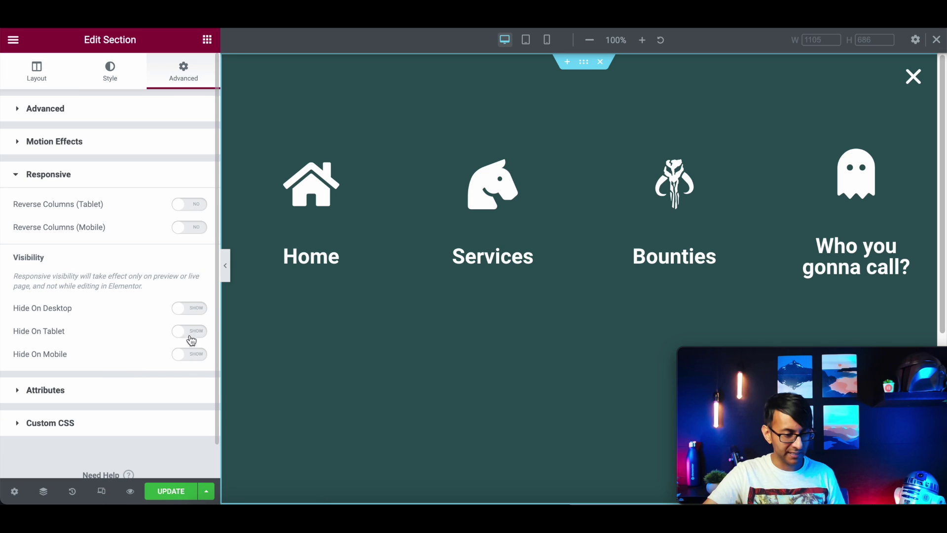
pyautogui.click(196, 356)
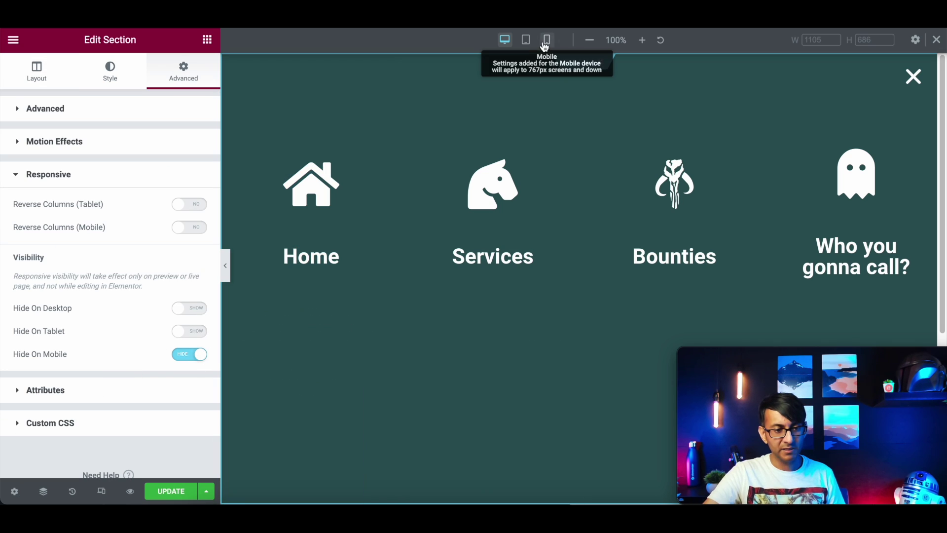
pyautogui.click(547, 43)
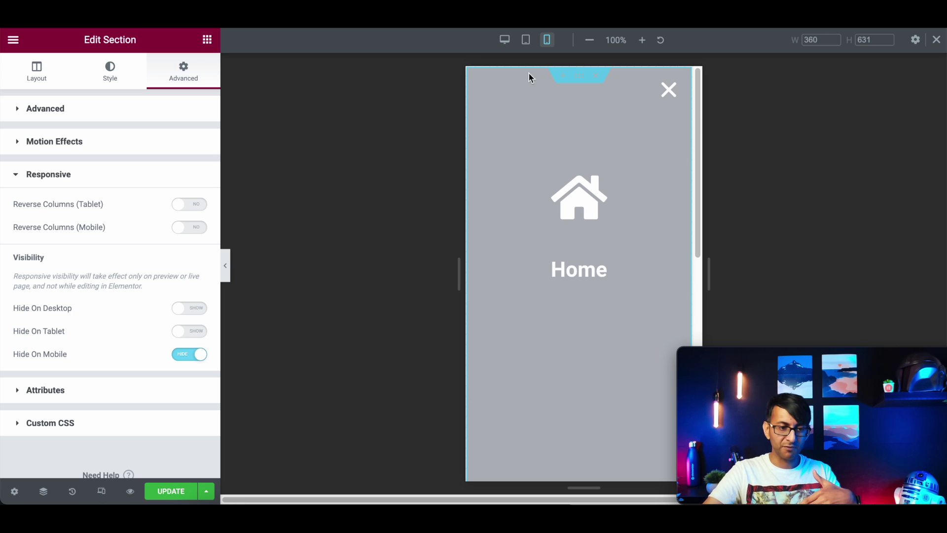
pyautogui.click(504, 40)
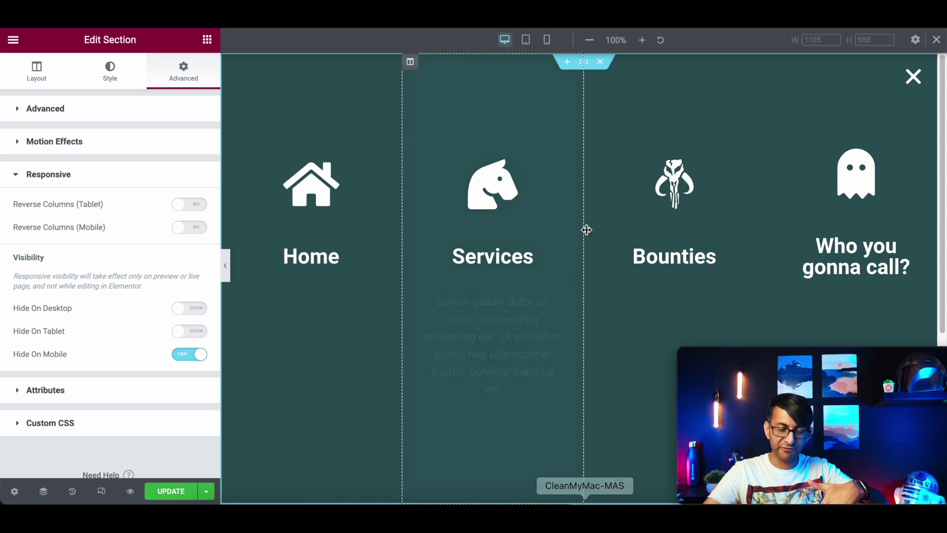
# Step: Add a single-column section above the four-column section
pyautogui.click(567, 61)
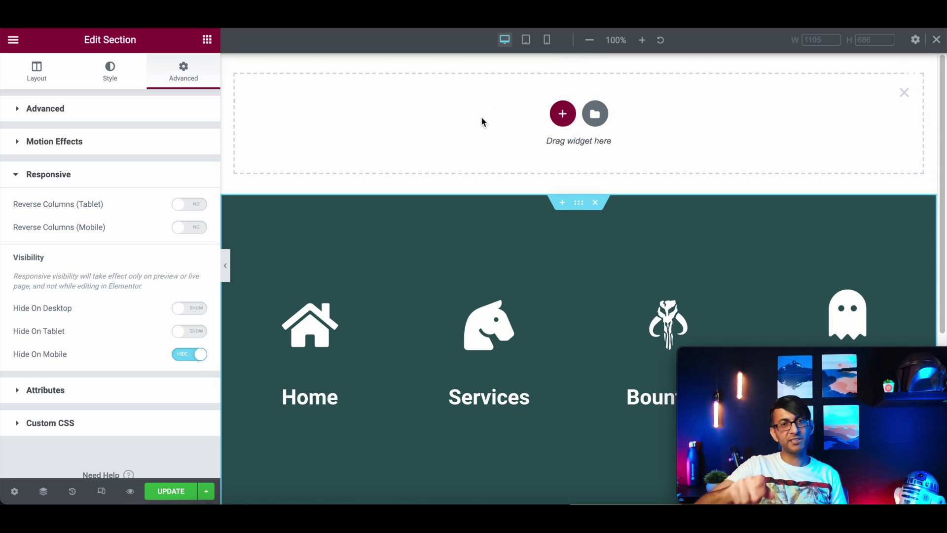
pyautogui.click(563, 115)
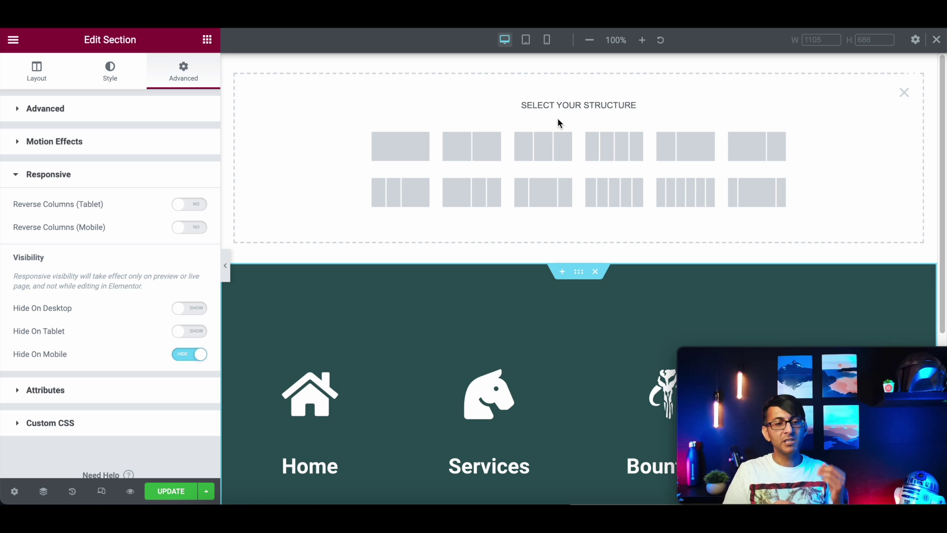
pyautogui.click(413, 154)
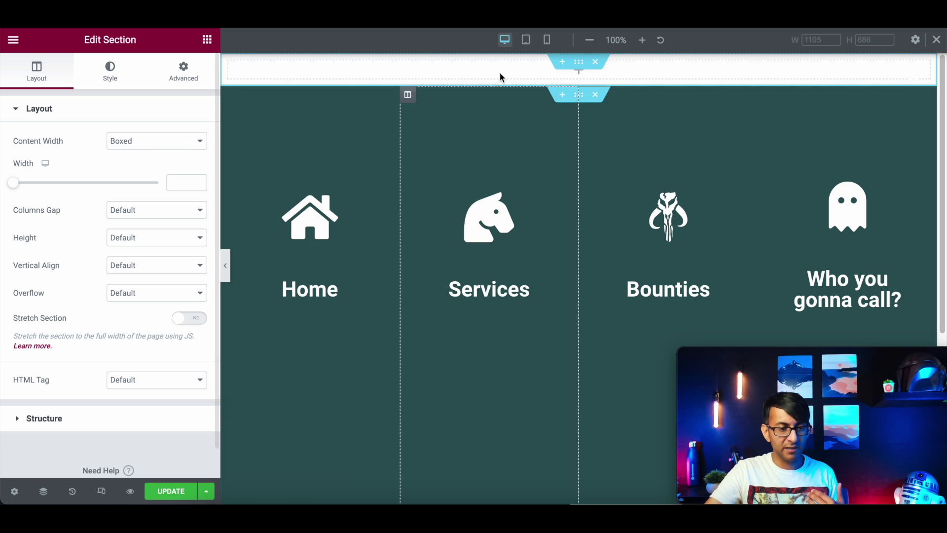
# Step: Make the new section full width with a minimum height of 100 VH
pyautogui.click(148, 141)
pyautogui.click(144, 164)
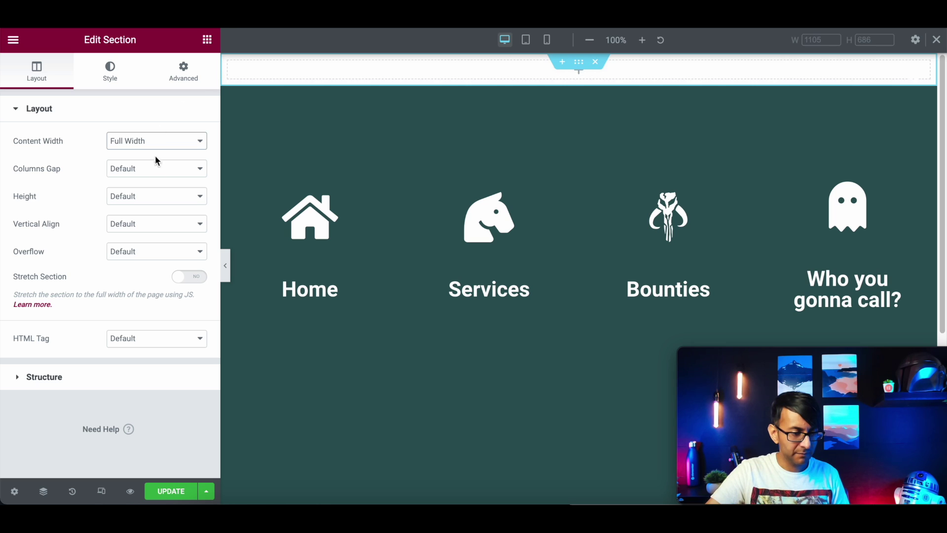
pyautogui.click(153, 196)
pyautogui.click(128, 232)
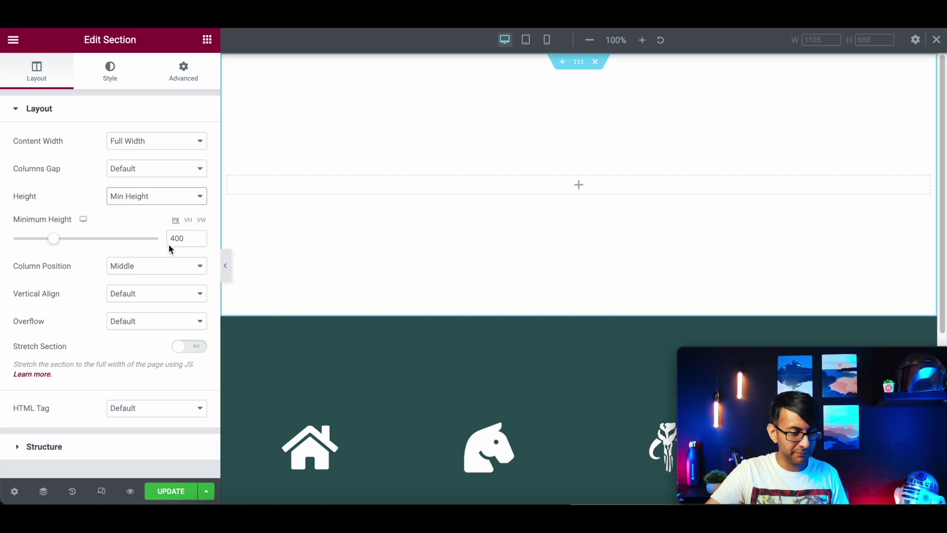
pyautogui.click(188, 220)
pyautogui.write('100')
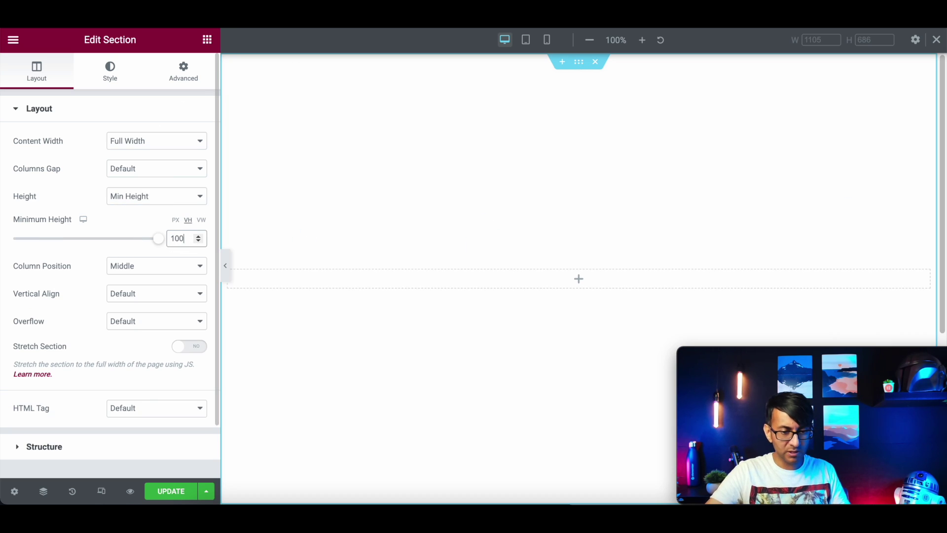
# Step: Hide the new single-column section on desktop and tablet, leaving it shown on mobile
pyautogui.click(184, 71)
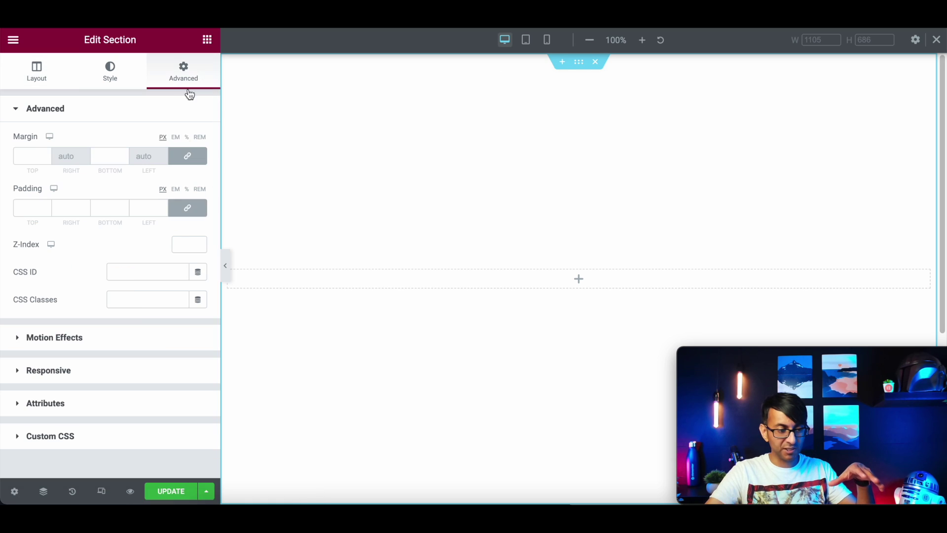
pyautogui.click(130, 373)
pyautogui.click(195, 309)
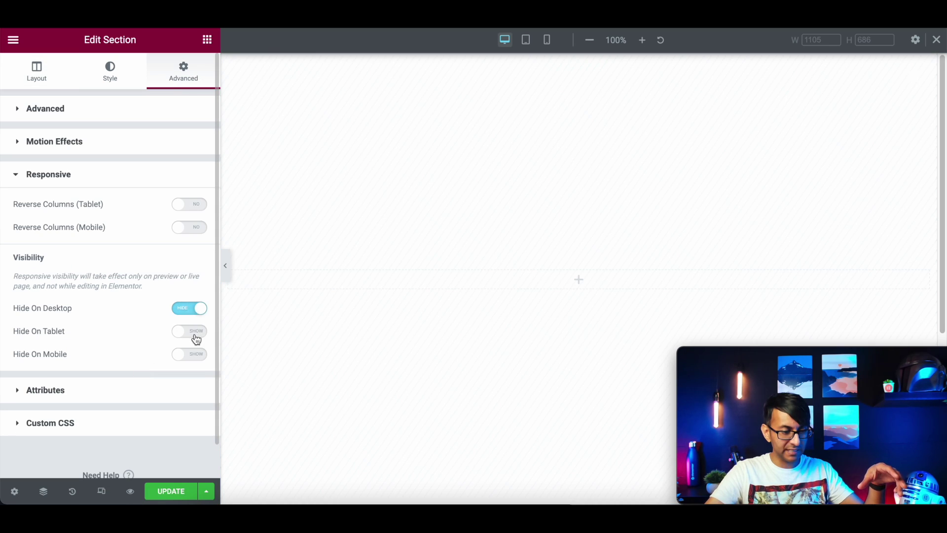
pyautogui.click(198, 334)
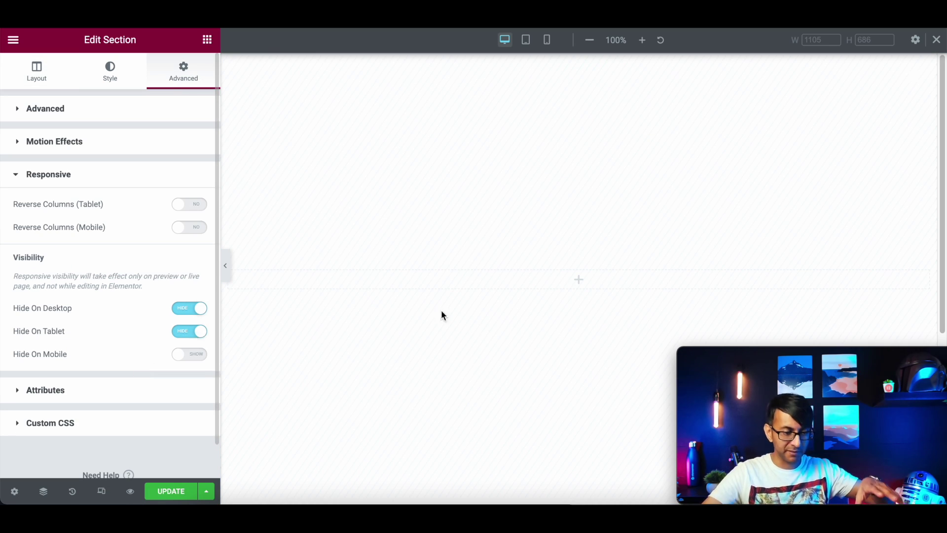
# Step: Compare the popup's mobile and desktop previews, including with the editing panel collapsed
pyautogui.click(547, 40)
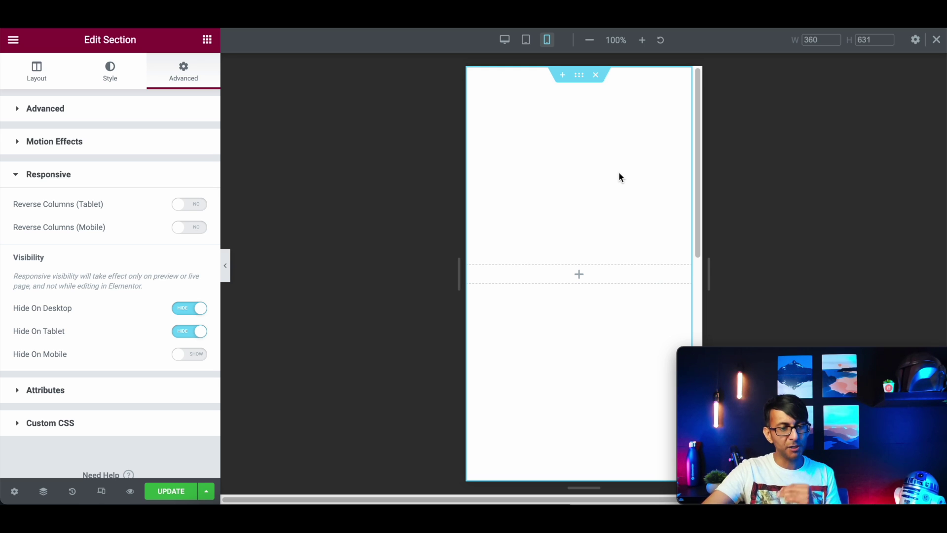
pyautogui.click(505, 40)
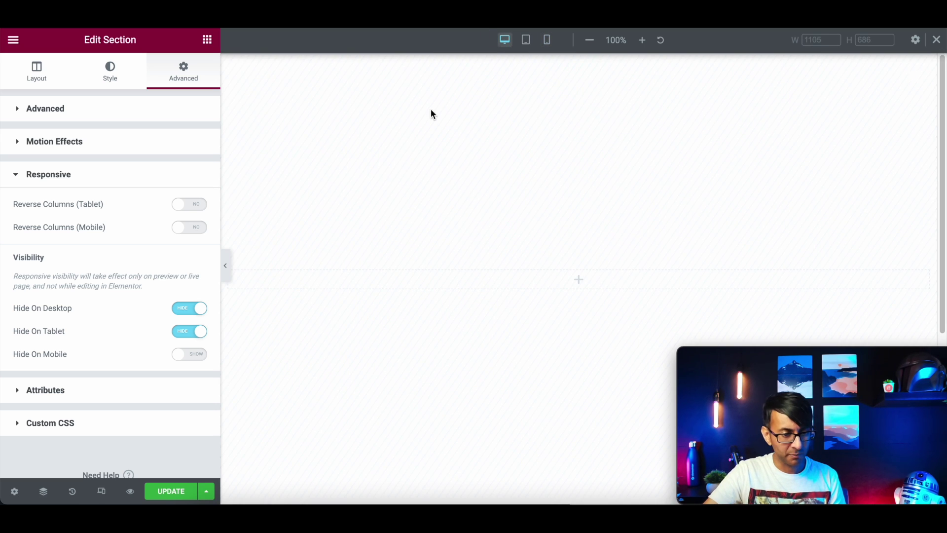
pyautogui.click(225, 267)
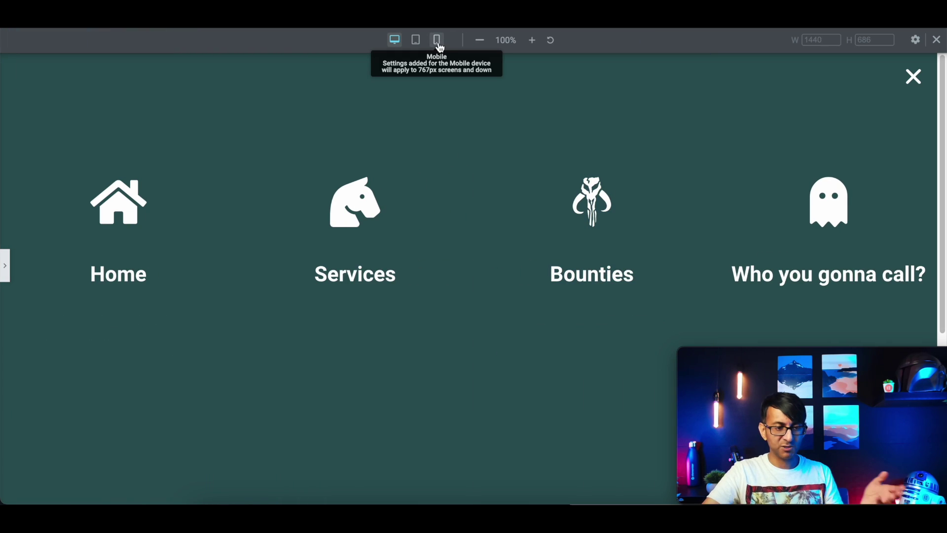
pyautogui.click(437, 40)
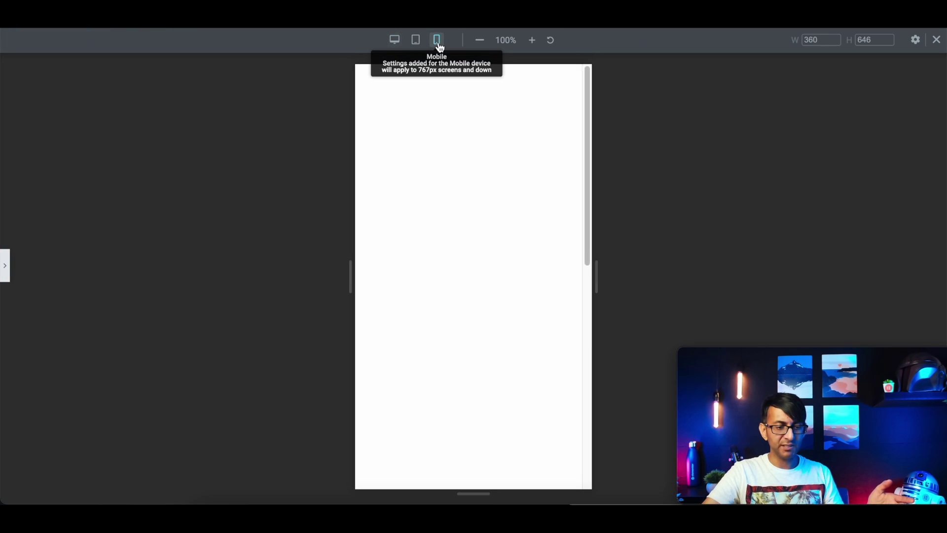
pyautogui.click(397, 42)
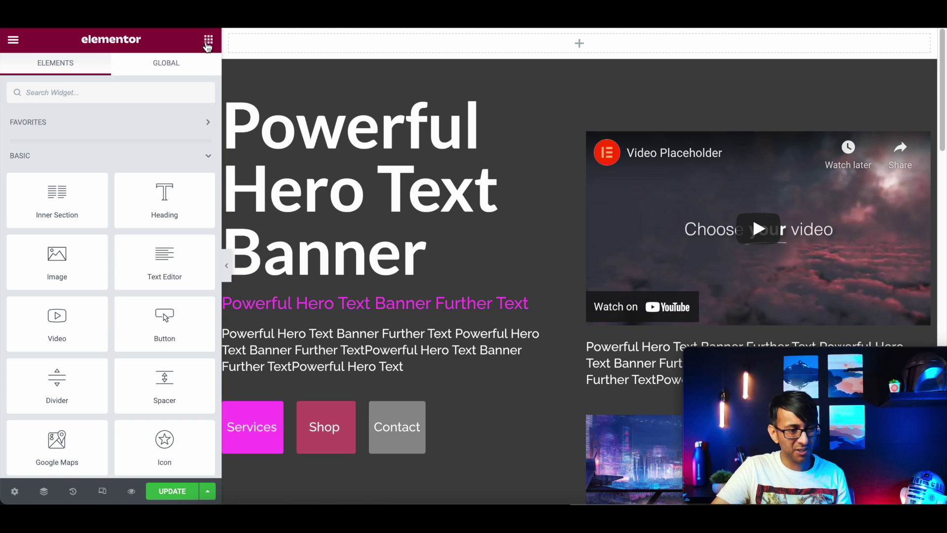
# Step: Add an Icon widget to the empty section above the hero banner and align it right
pyautogui.write('iconm')
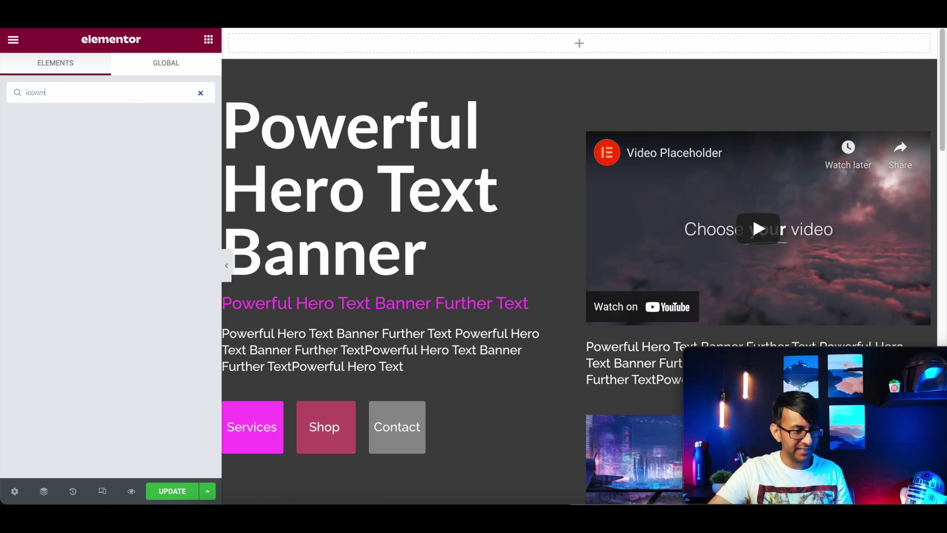
pyautogui.press('BackSpace')
pyautogui.moveTo(58, 143); pyautogui.dragTo(673, 48)
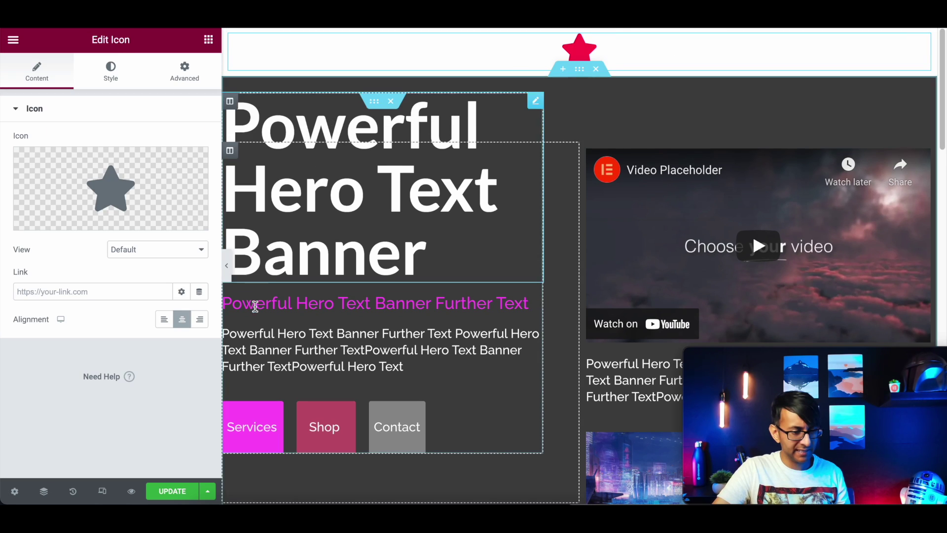
pyautogui.click(200, 319)
# Step: Replace the star with the Bars icon from the icon library
pyautogui.click(110, 173)
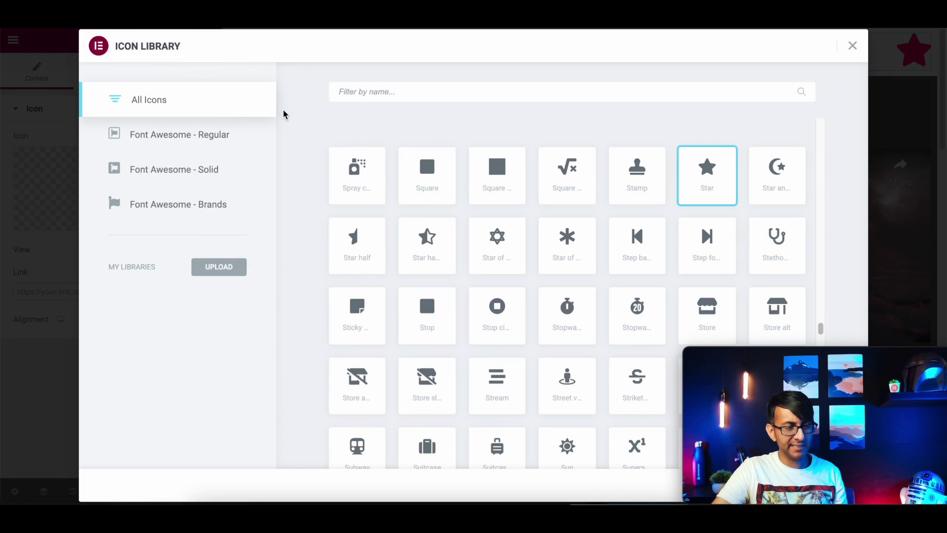
pyautogui.write('bars')
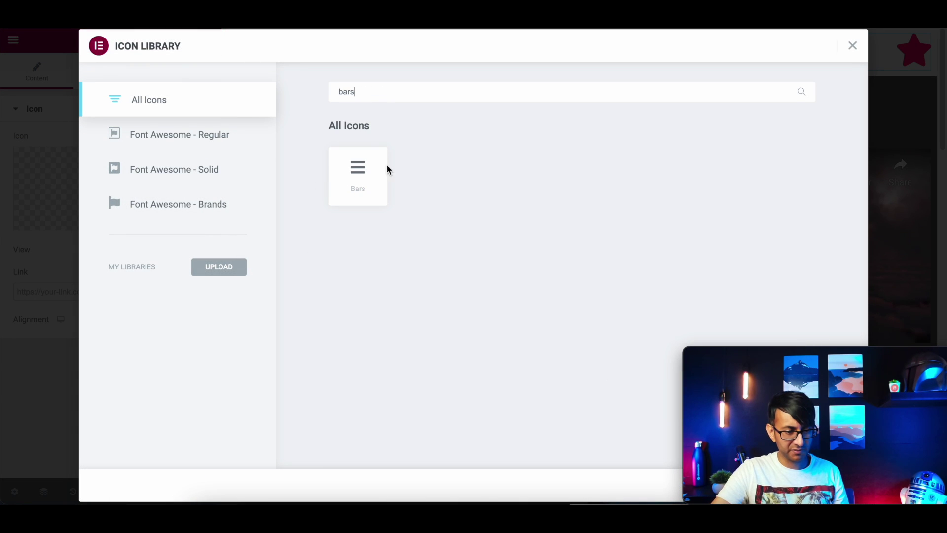
pyautogui.doubleClick(370, 184)
# Step: Set the bars icon's primary color to the white global color and its size to about 47
pyautogui.click(111, 73)
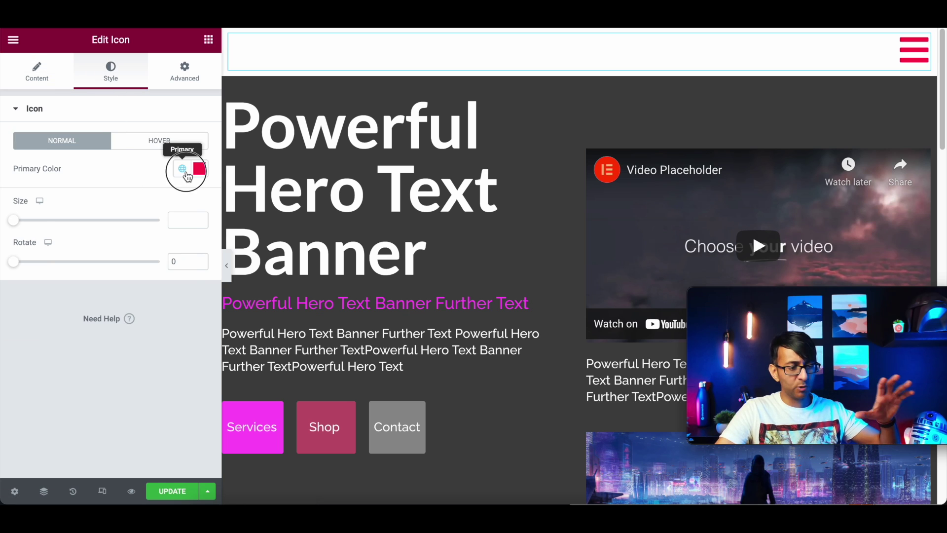
pyautogui.click(182, 169)
pyautogui.click(103, 321)
pyautogui.moveTo(19, 224); pyautogui.dragTo(44, 220)
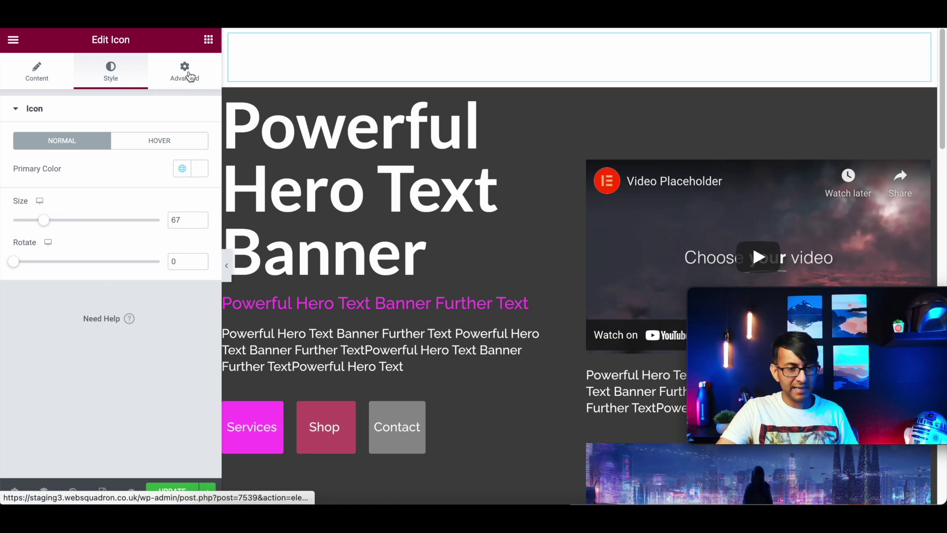
pyautogui.moveTo(44, 220); pyautogui.dragTo(34, 220)
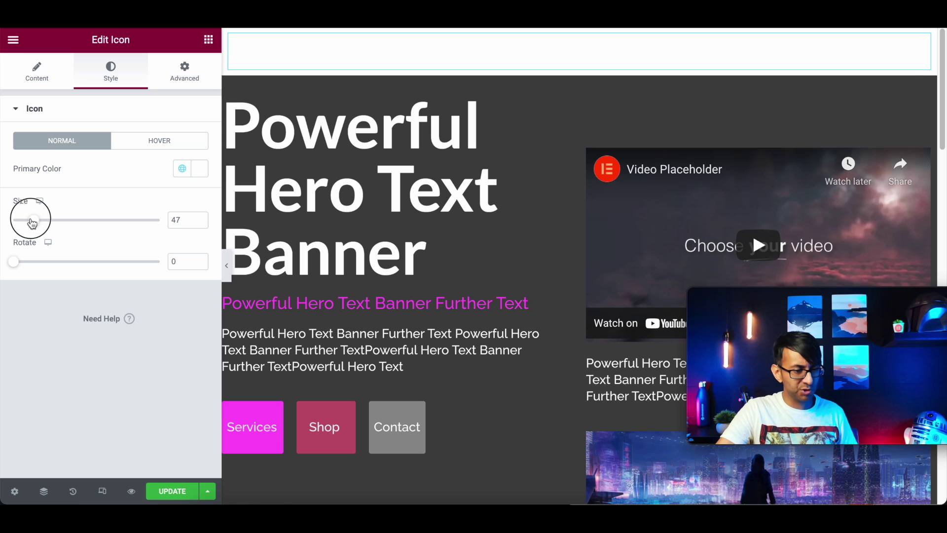
# Step: Set the bars icon's width to Custom and position to Fixed, and place it in the page's upper-right corner
pyautogui.click(186, 82)
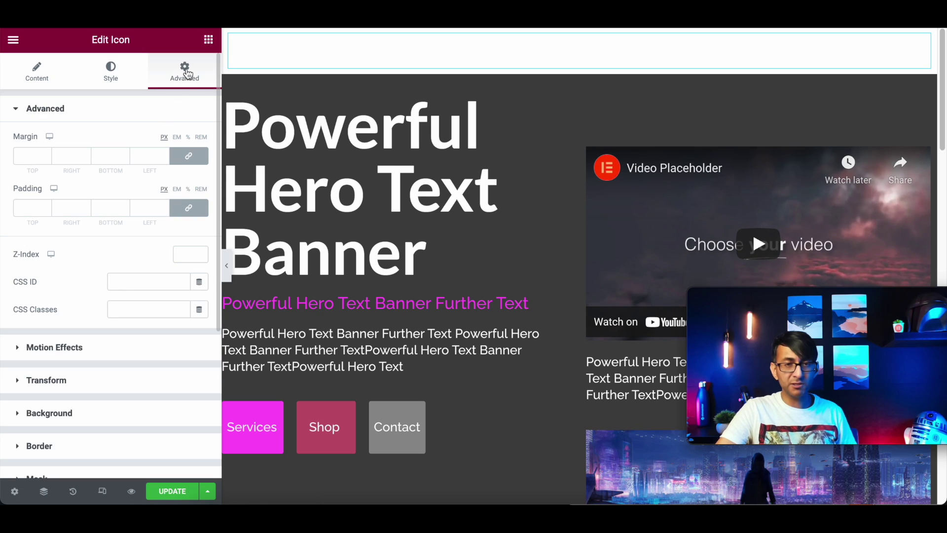
pyautogui.scroll(-2, 94, 444)
pyautogui.click(86, 445)
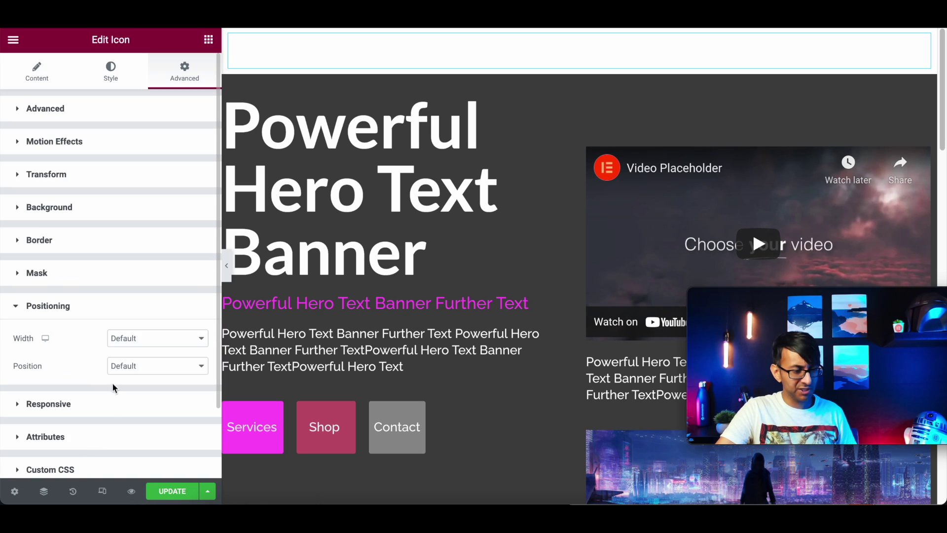
pyautogui.click(157, 339)
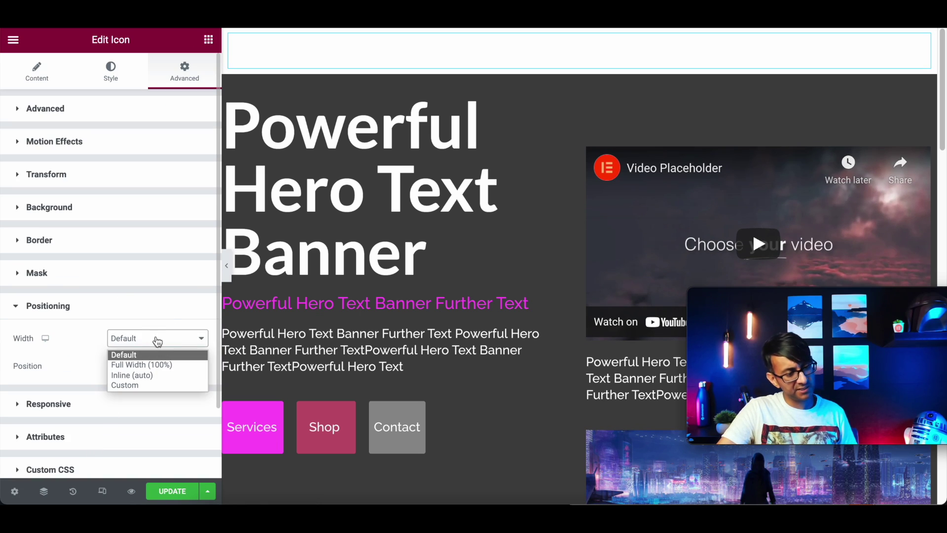
pyautogui.click(154, 383)
pyautogui.click(123, 434)
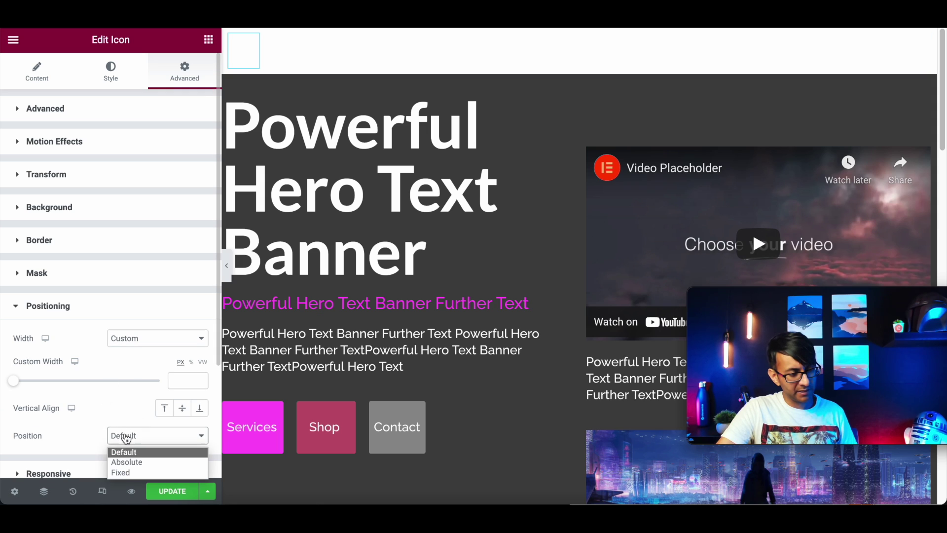
pyautogui.click(130, 473)
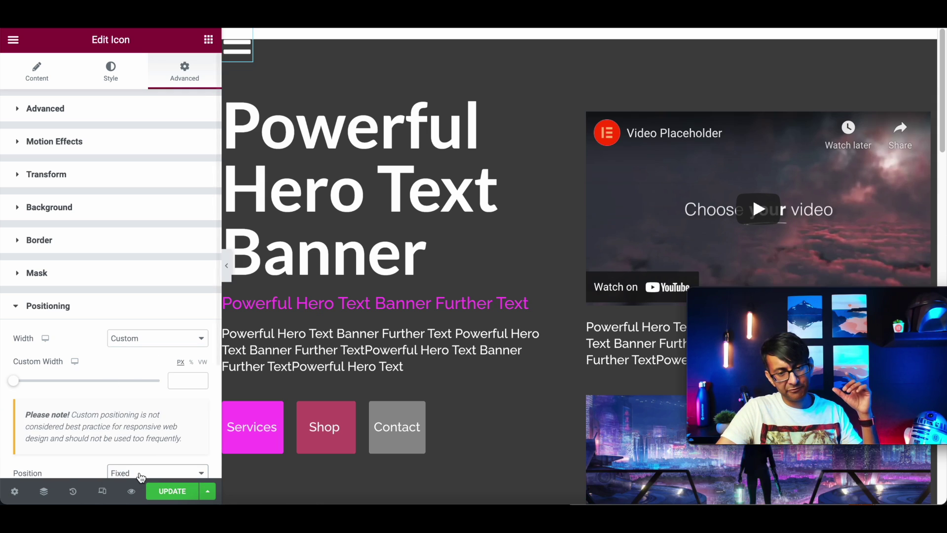
pyautogui.click(887, 63)
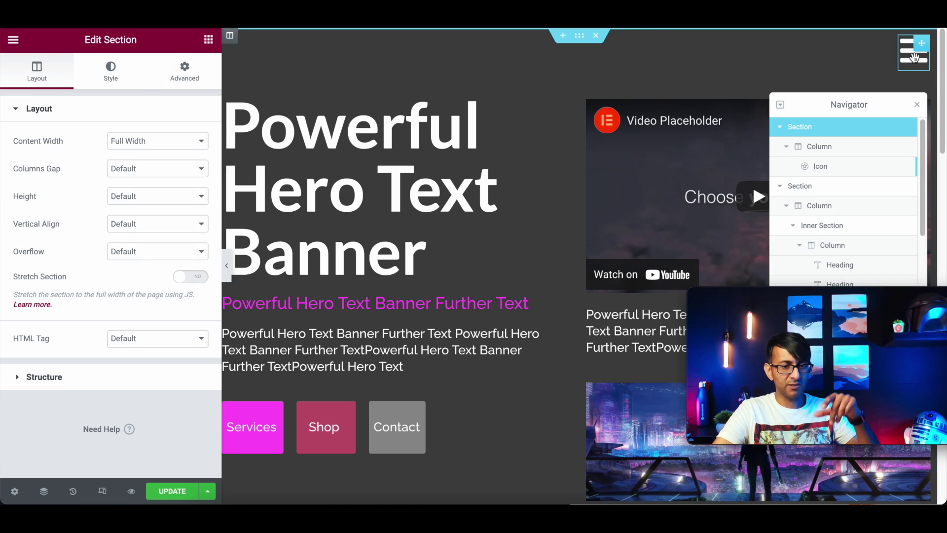
# Step: Set the columns gap of the section holding the bars icon to No Gap and check its column's spacing settings
pyautogui.click(185, 74)
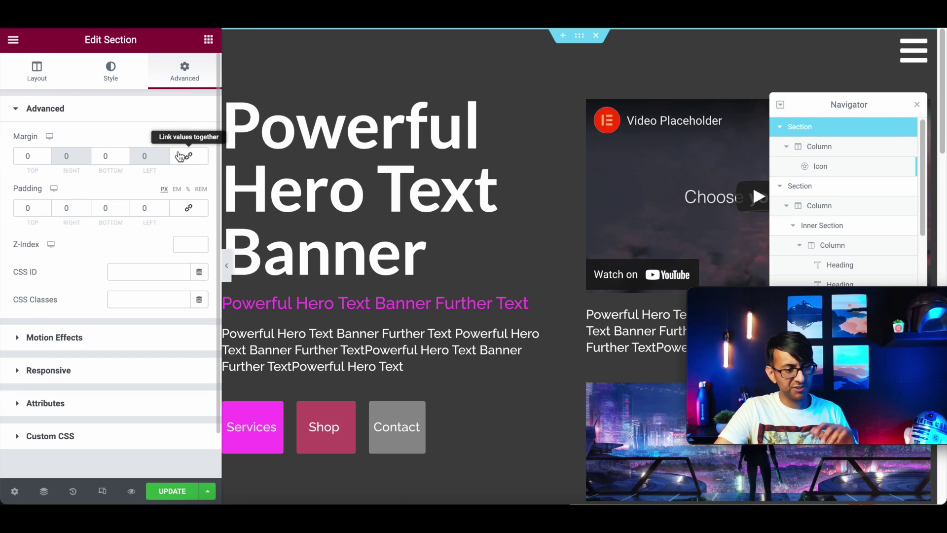
pyautogui.click(36, 70)
pyautogui.click(121, 168)
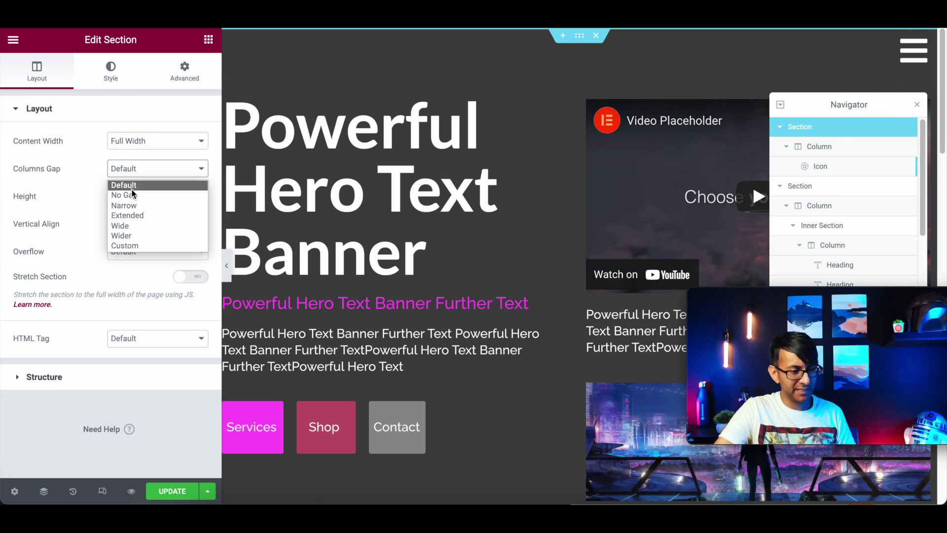
pyautogui.click(131, 194)
pyautogui.click(820, 147)
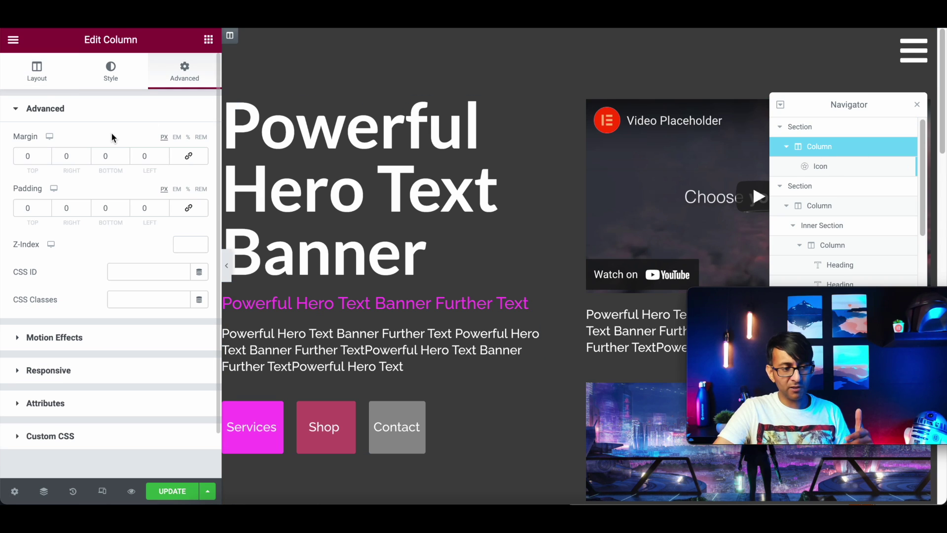
# Step: Anchor the bars icon's fixed position to the right with a horizontal offset of 10 px, and check it at full page width
pyautogui.click(823, 168)
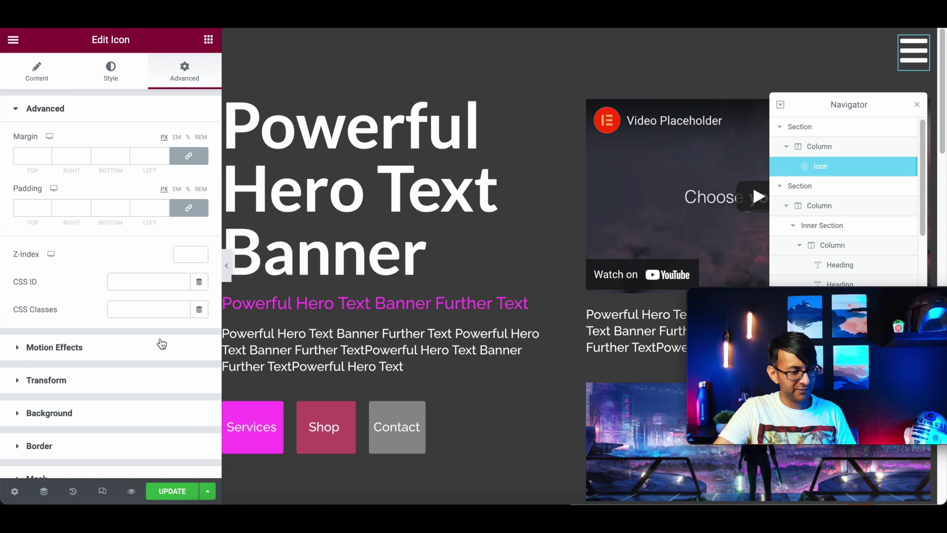
pyautogui.scroll(-2, 99, 402)
pyautogui.click(97, 411)
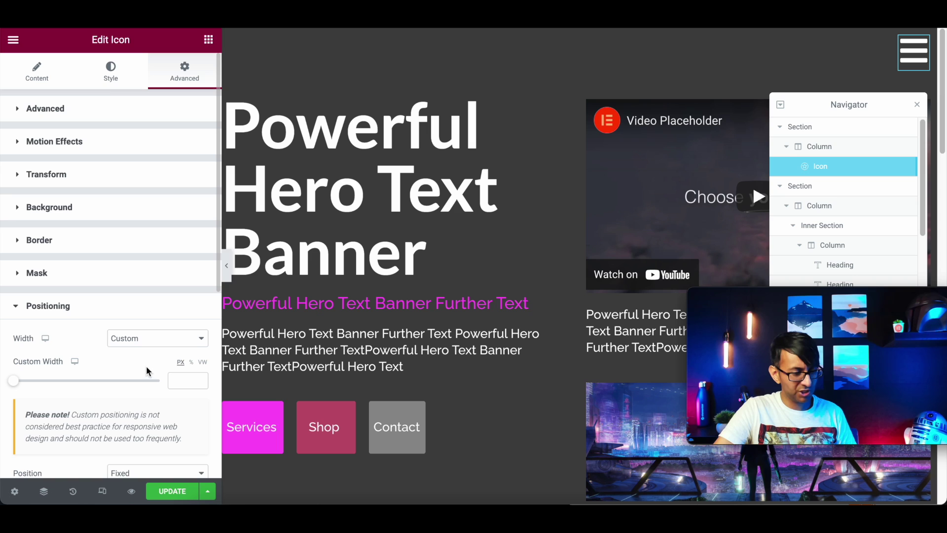
pyautogui.scroll(-3, 148, 371)
pyautogui.scroll(1, 205, 375)
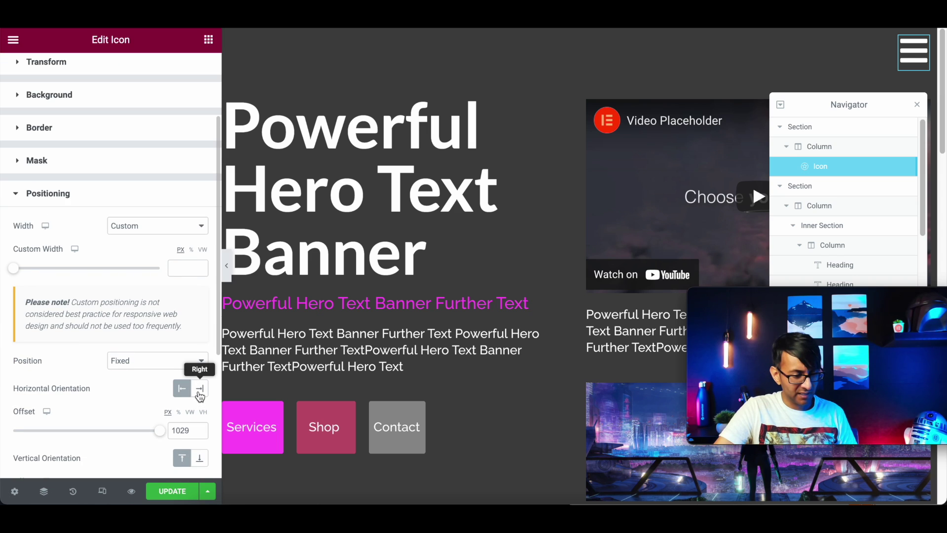
pyautogui.click(203, 393)
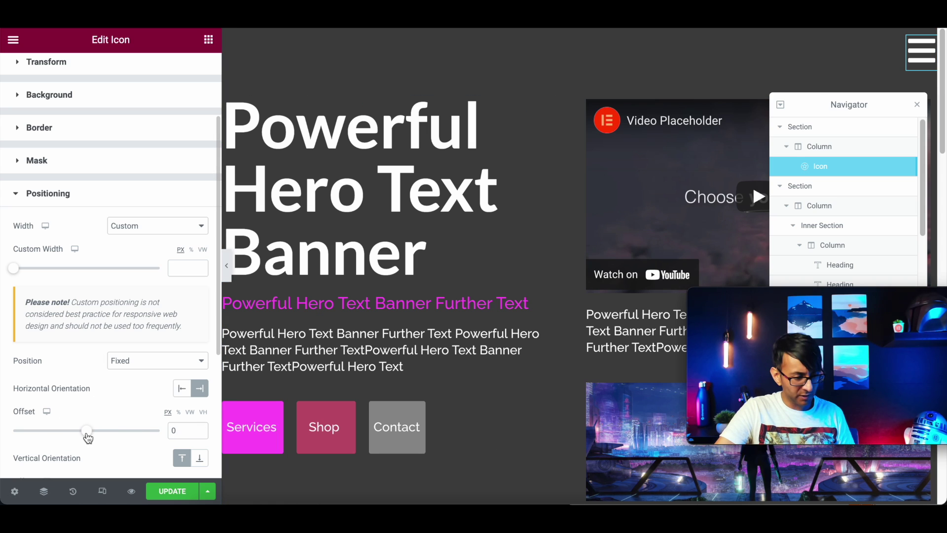
pyautogui.doubleClick(171, 429)
pyautogui.write('10')
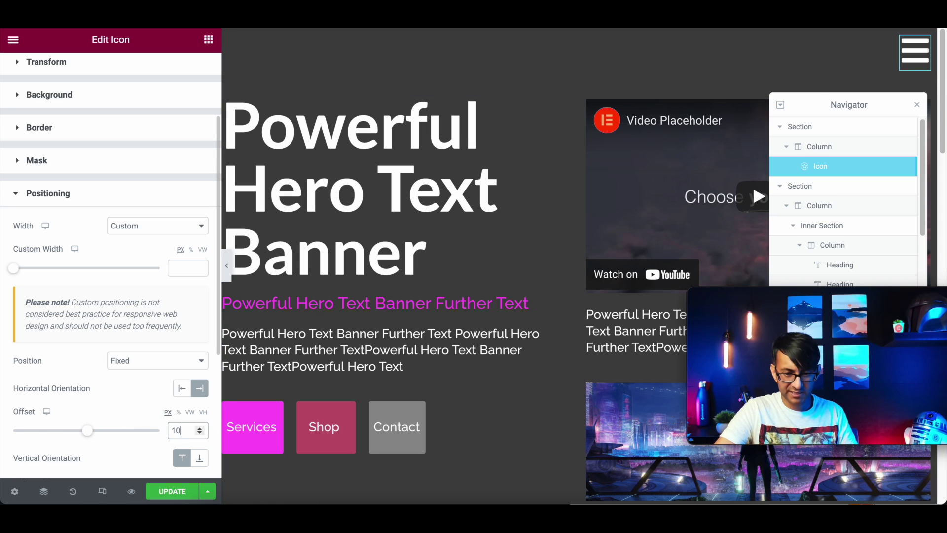
pyautogui.click(227, 265)
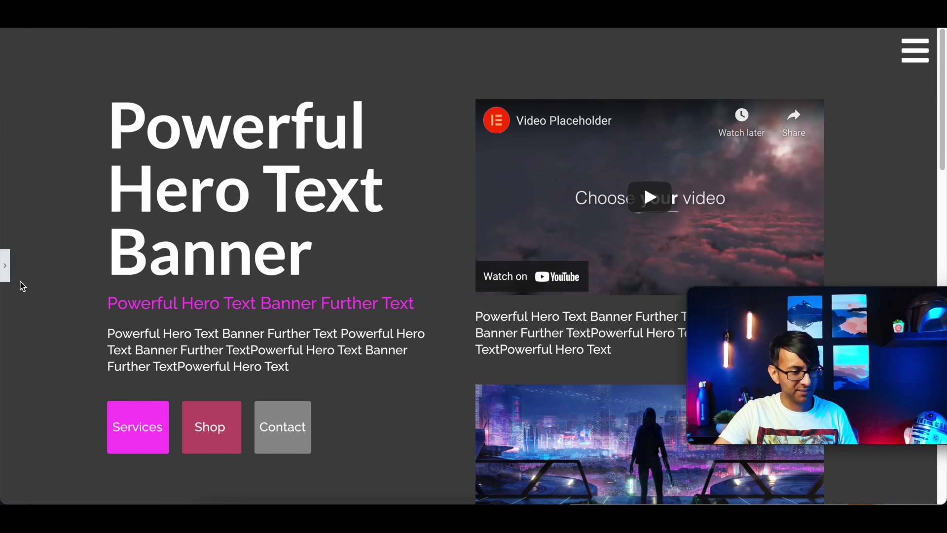
pyautogui.click(7, 271)
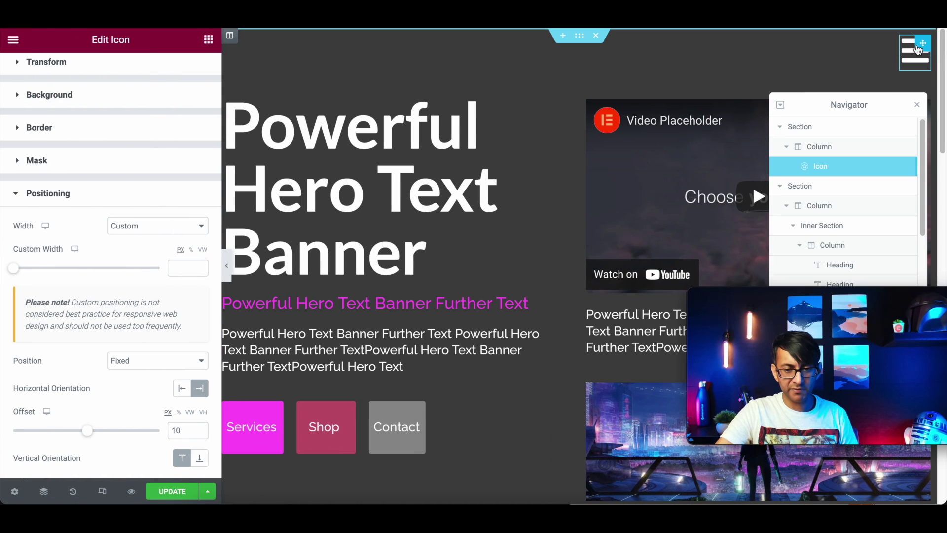
# Step: Link the bars icon to a Popup action that opens the CoolPopup template
pyautogui.scroll(5, 21, 95)
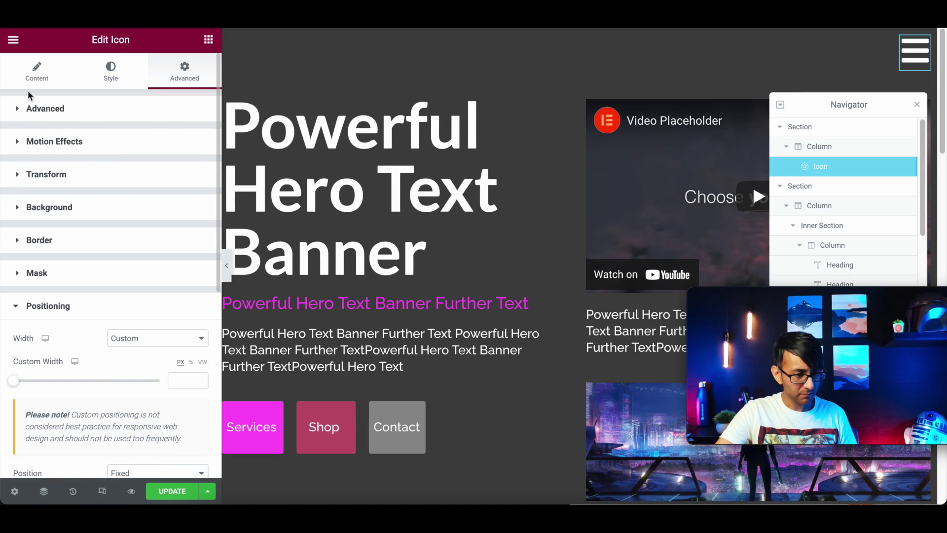
pyautogui.click(39, 79)
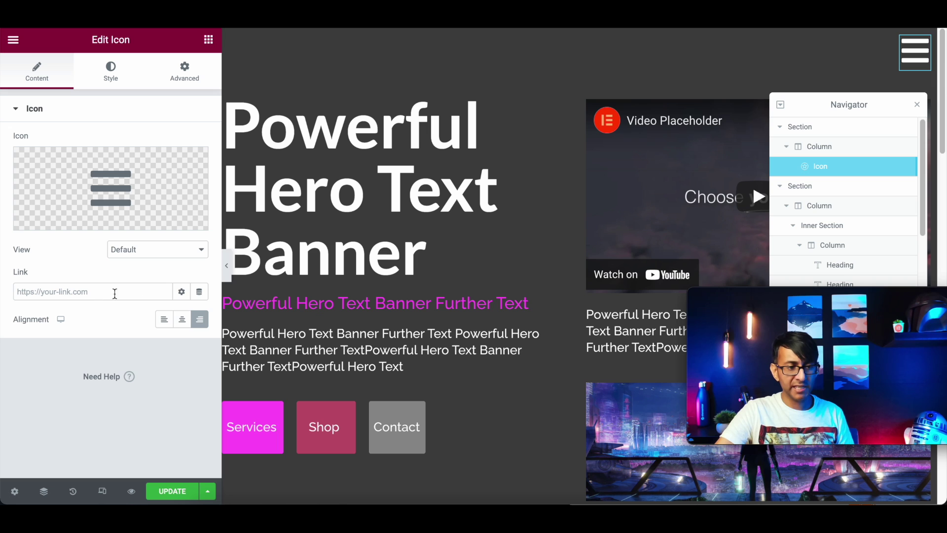
pyautogui.click(201, 295)
pyautogui.moveTo(201, 385); pyautogui.dragTo(201, 446)
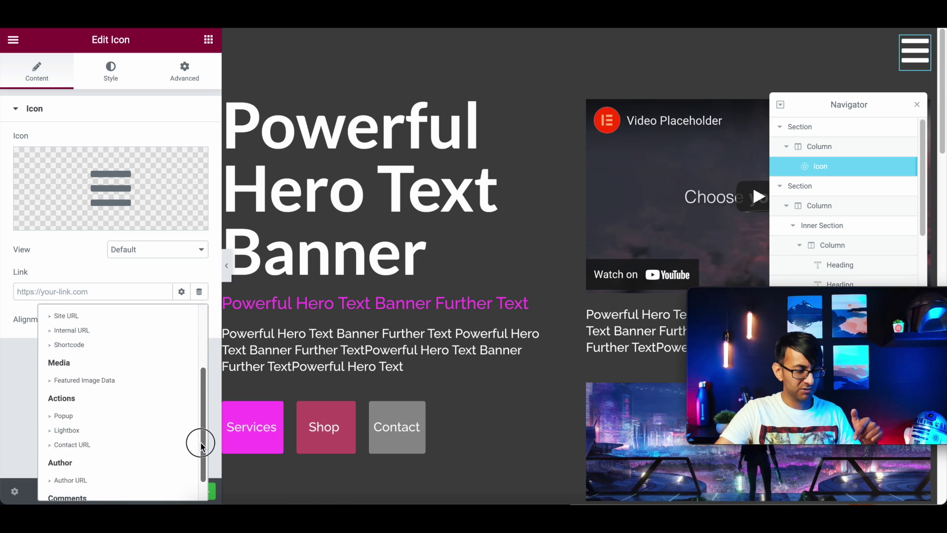
pyautogui.click(94, 420)
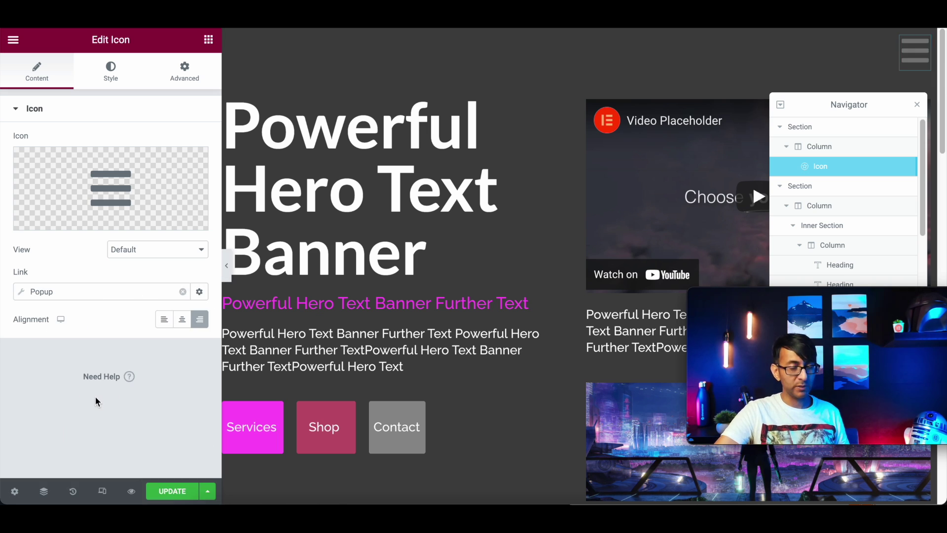
pyautogui.click(20, 295)
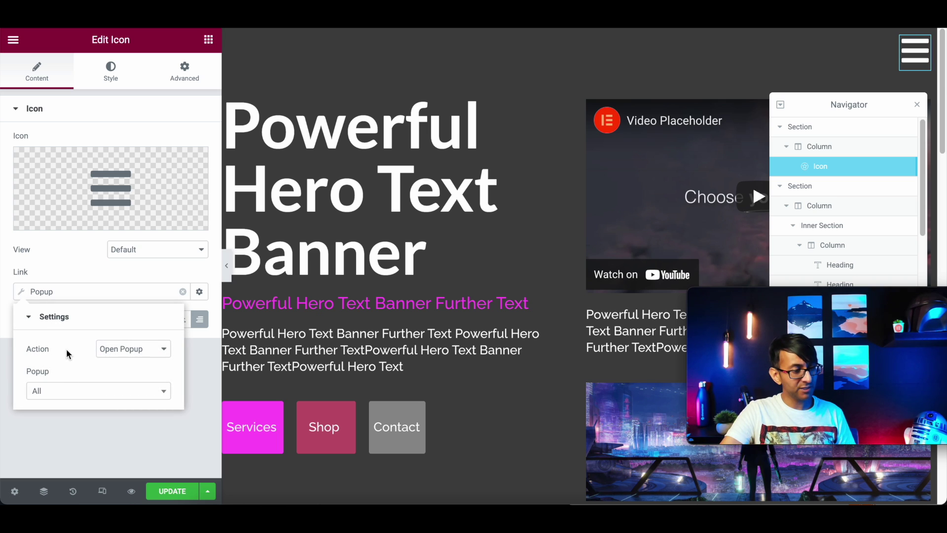
pyautogui.click(101, 394)
pyautogui.write('pop')
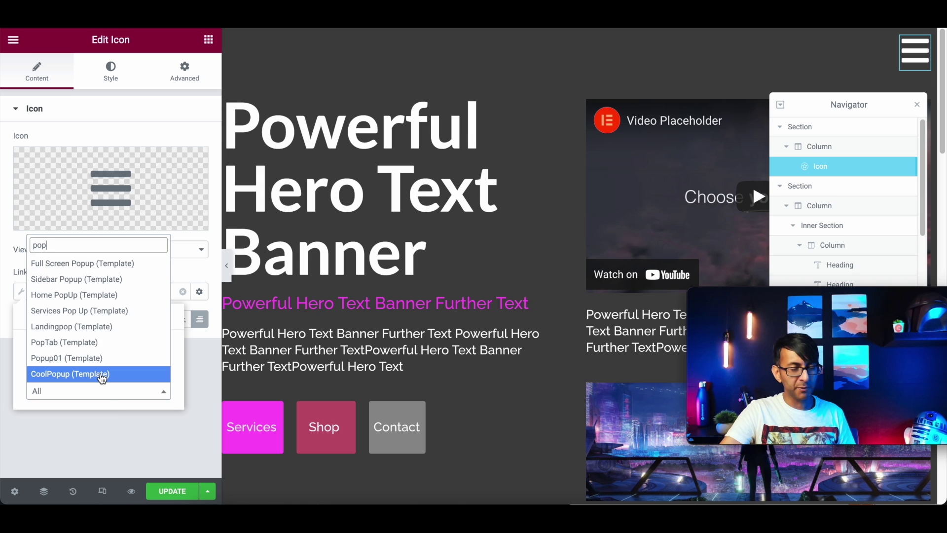
pyautogui.click(102, 378)
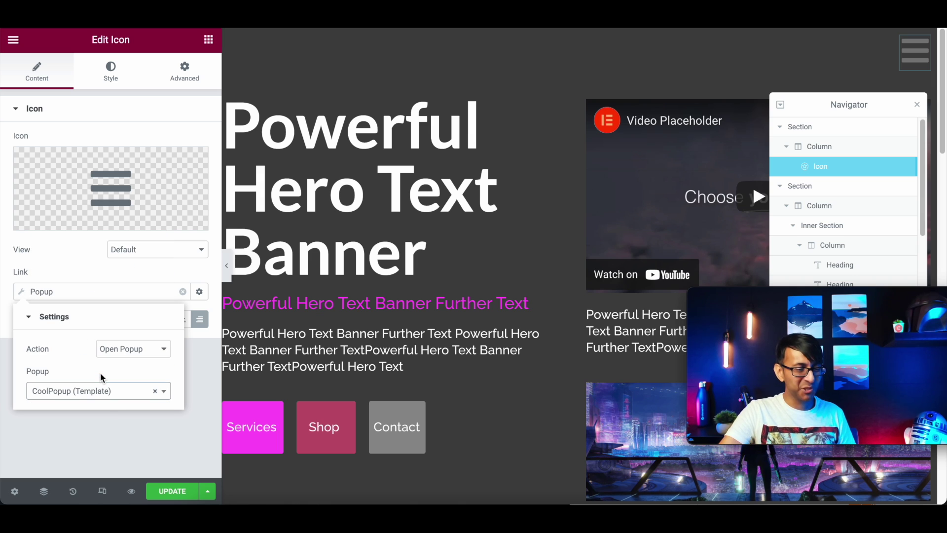
# Step: Update the page and test the hamburger icon's popup link in the page preview
pyautogui.click(174, 492)
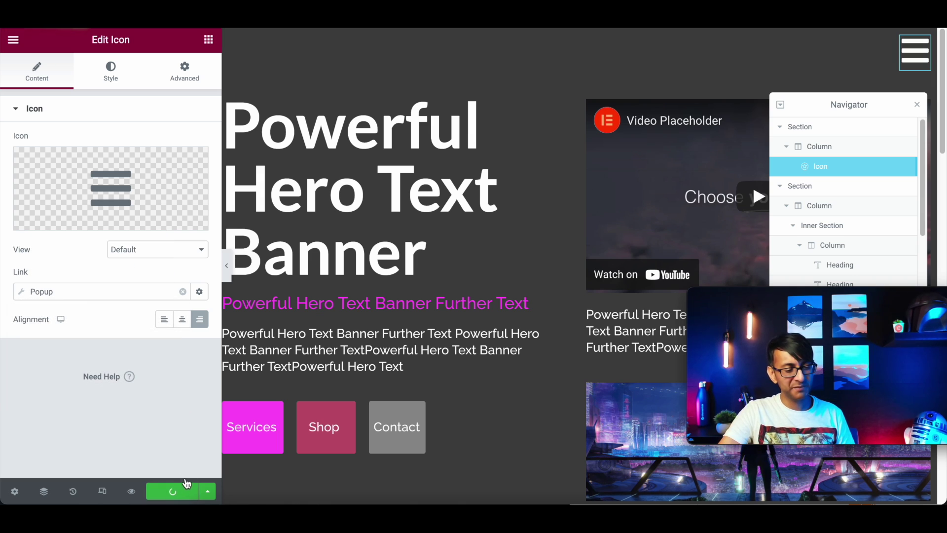
pyautogui.click(131, 491)
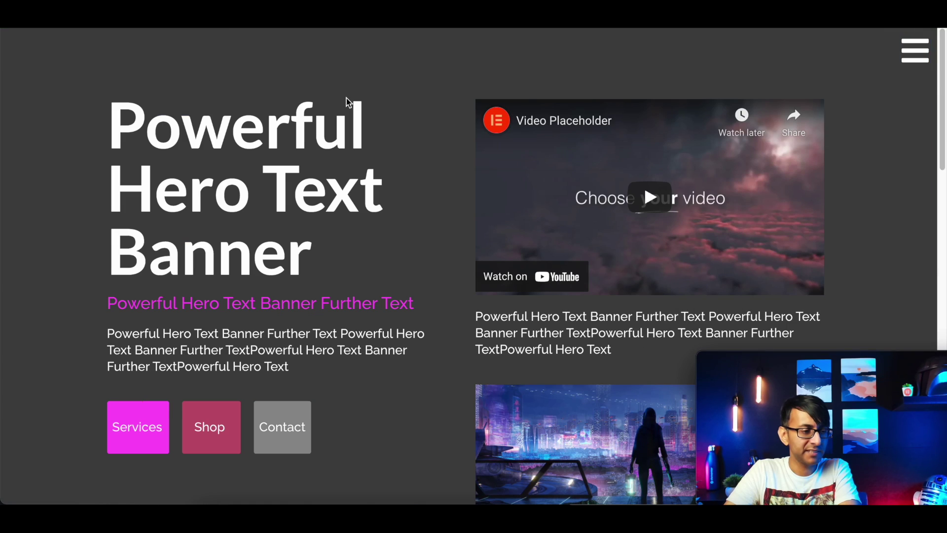
pyautogui.click(913, 54)
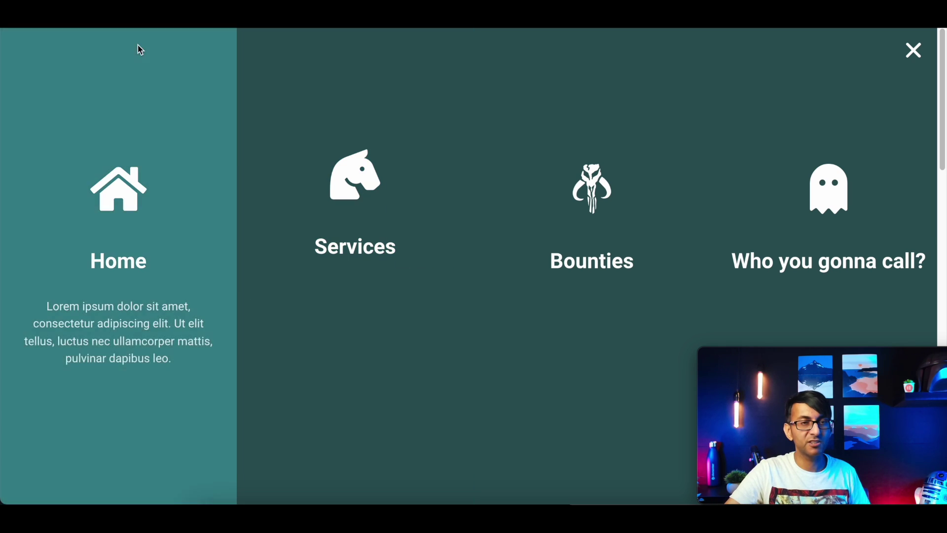
# Step: Return to the popup's editor and examine the normal and hover background-color rules in the Home column's custom CSS
pyautogui.hotkey('ctrl', 'p')
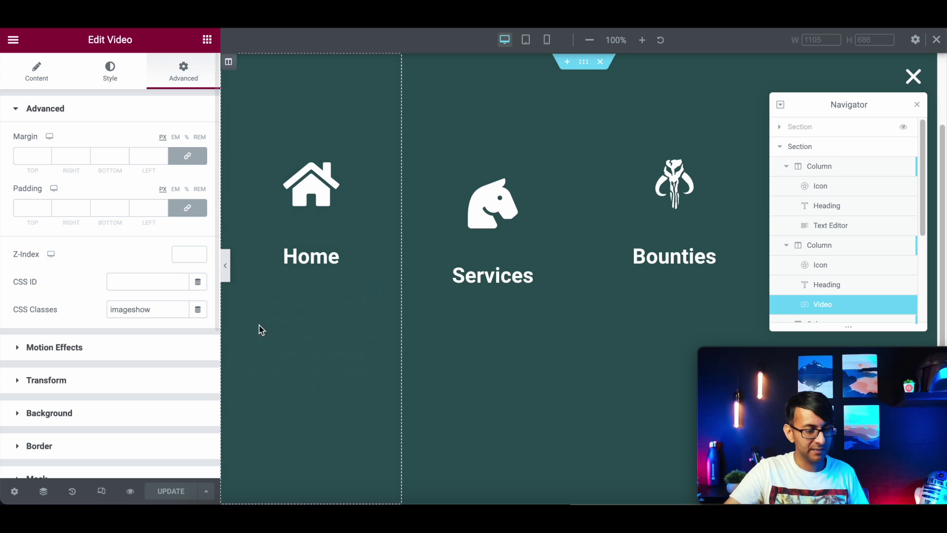
pyautogui.click(229, 64)
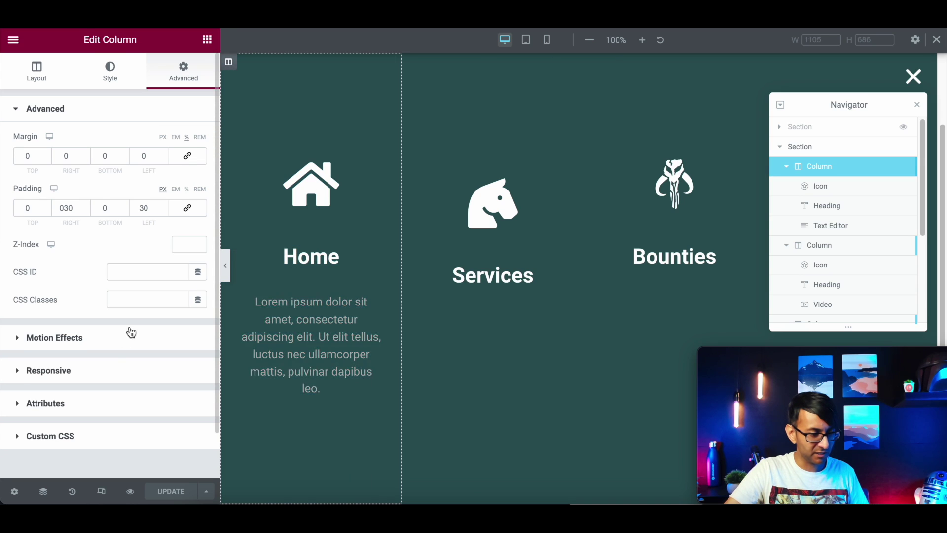
pyautogui.click(120, 437)
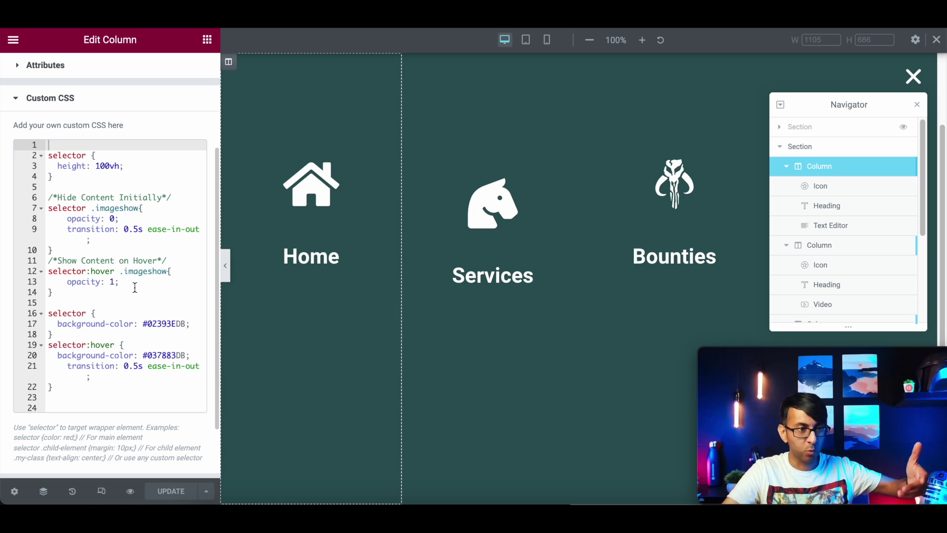
pyautogui.moveTo(112, 388); pyautogui.dragTo(38, 312)
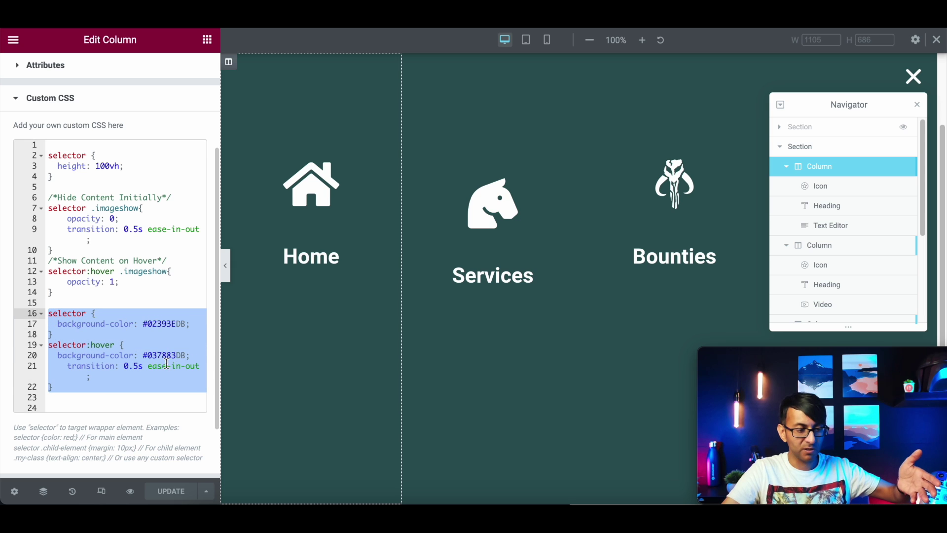
pyautogui.click(152, 396)
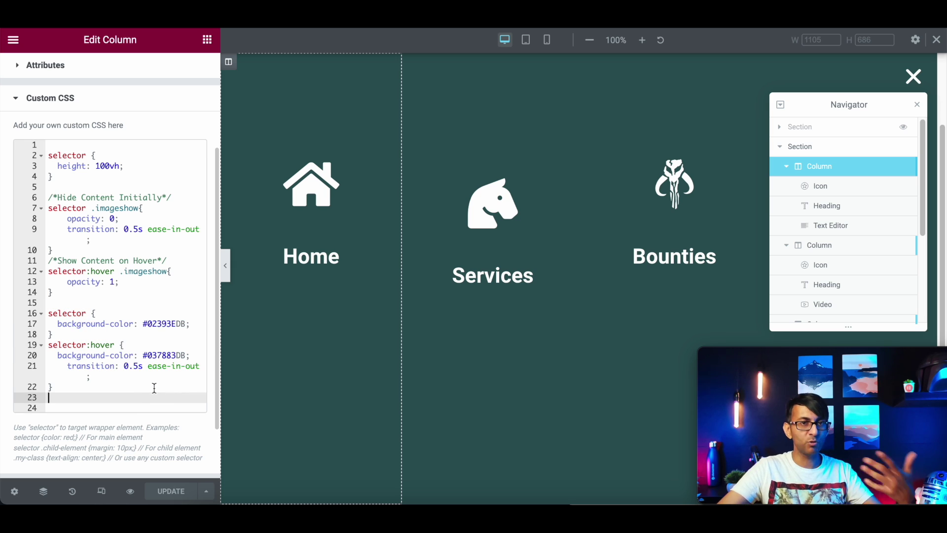